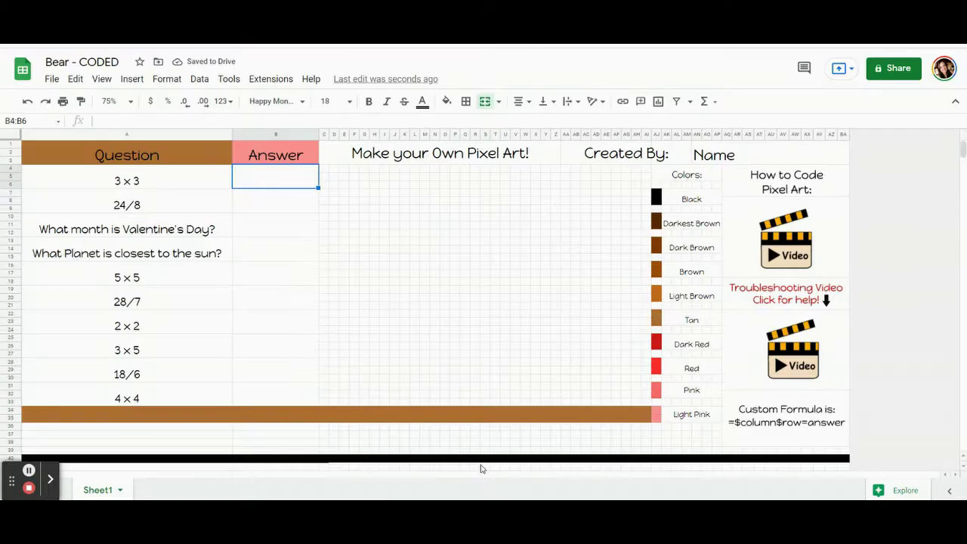
- Enter the first five answers in column B: 9, 3, February, Mercury and 25
text(9)
key(Return)
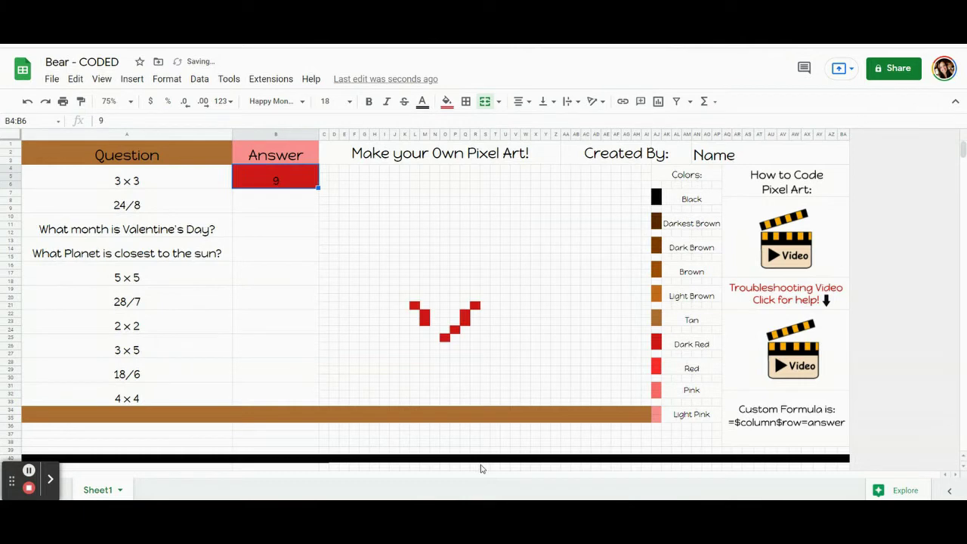
text(3)
key(Return)
text(February)
key(Return)
text(Mercury)
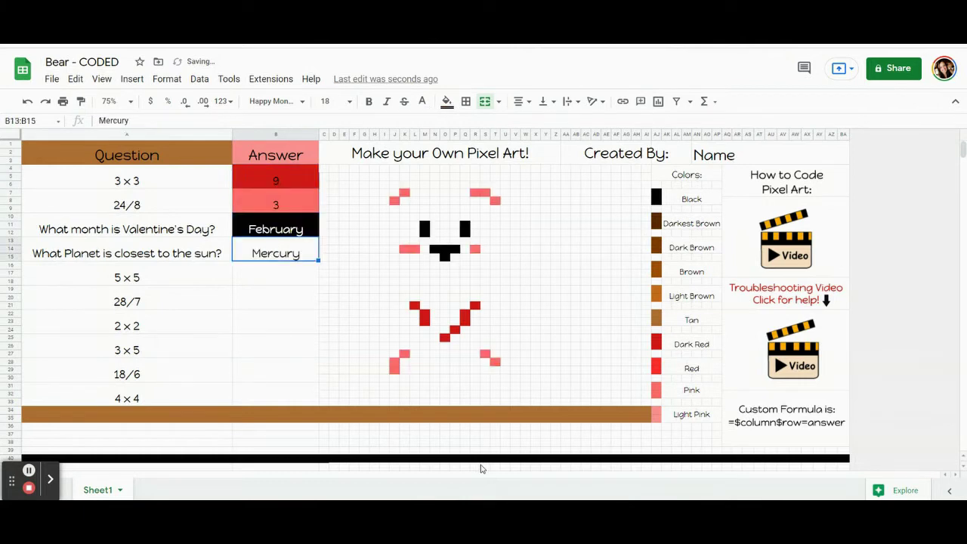
key(Return)
text(25)
key(Return)
- Enter the remaining answers 4, 4, 15, 3 and 16 to complete the bear
text(4)
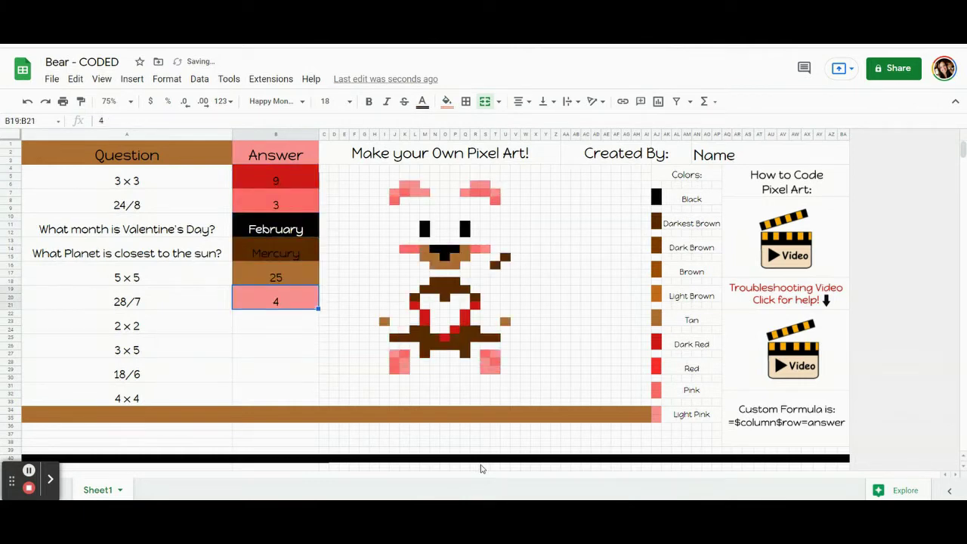
text(4)
key(Return)
text(15)
key(Return)
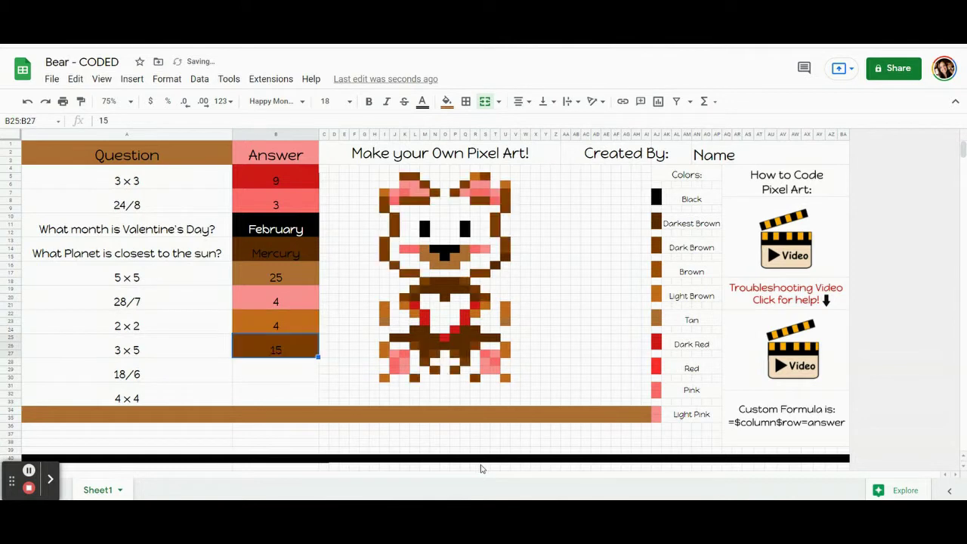
text(3)
key(Return)
text(16)
key(Return)
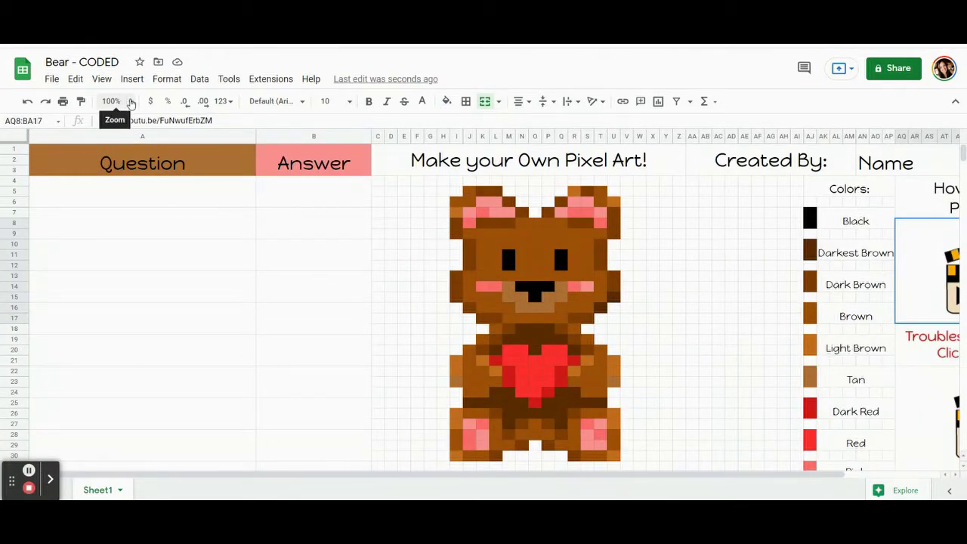
- Zoom the sheet to 75% and select the first question cell A4
click(128, 102)
click(114, 146)
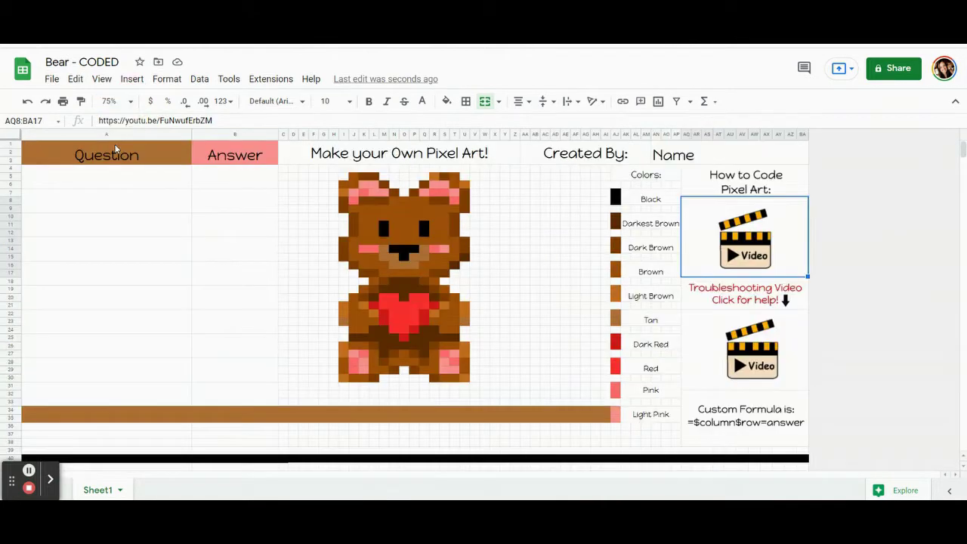
click(173, 187)
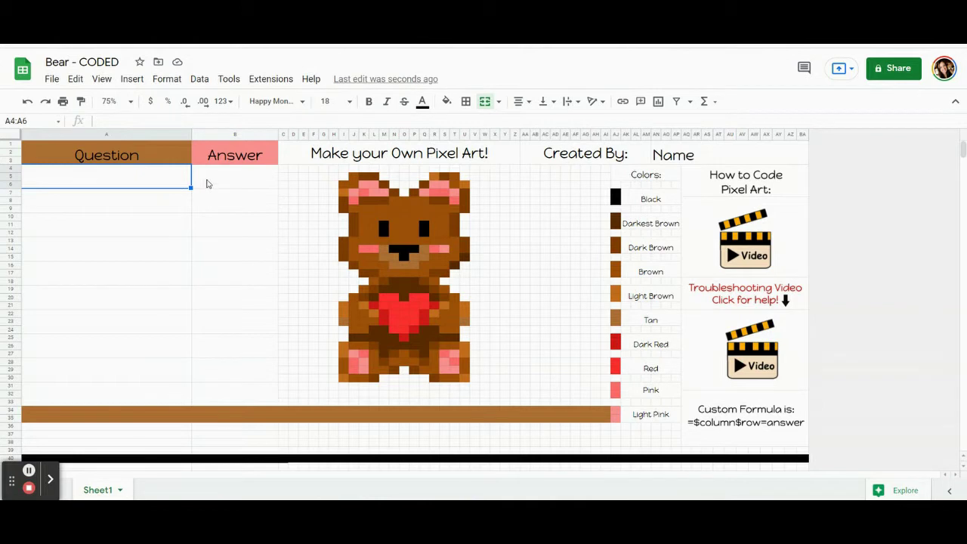
click(208, 184)
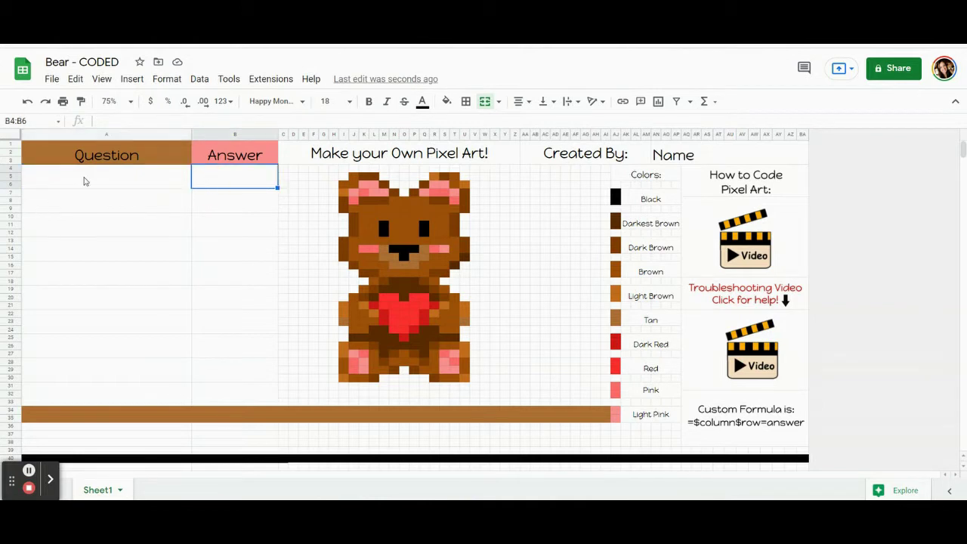
click(85, 181)
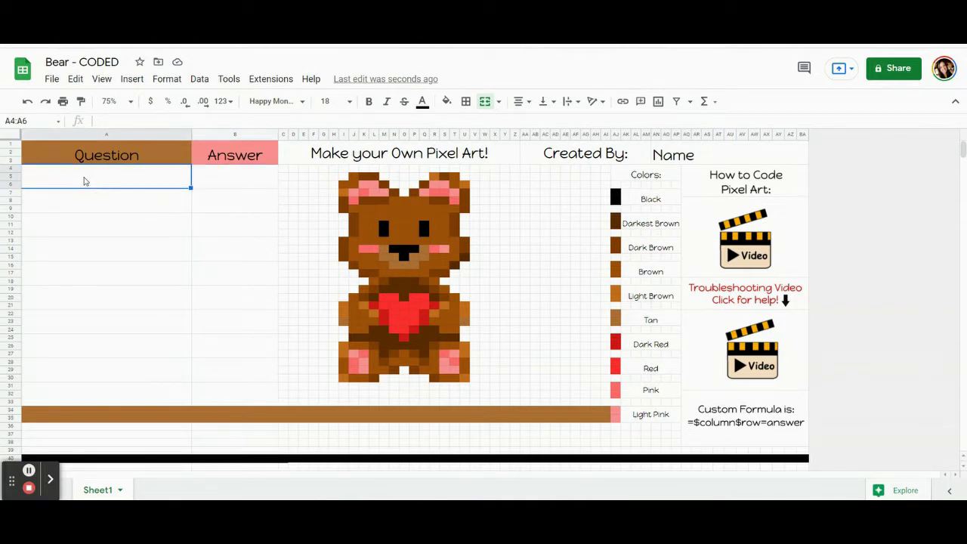
- Enter '3 x 3' in A4, start its answer 9, and narrow the Question column
text(3 x 3)
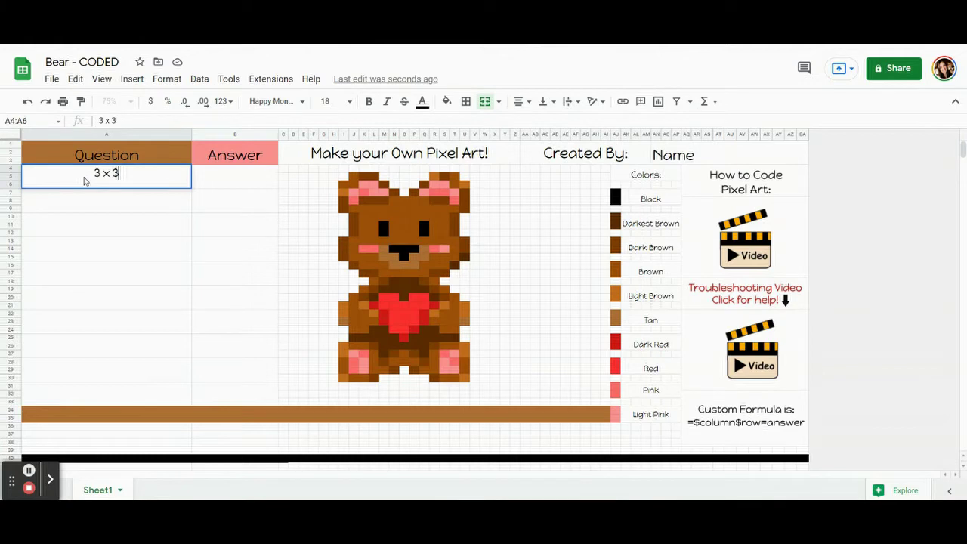
click(236, 176)
text(9)
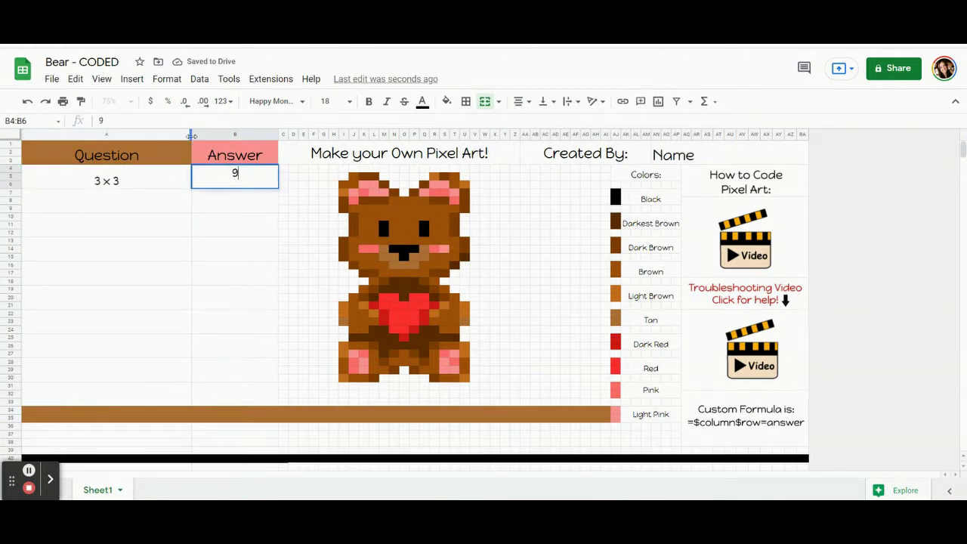
drag(191, 136, 173, 136)
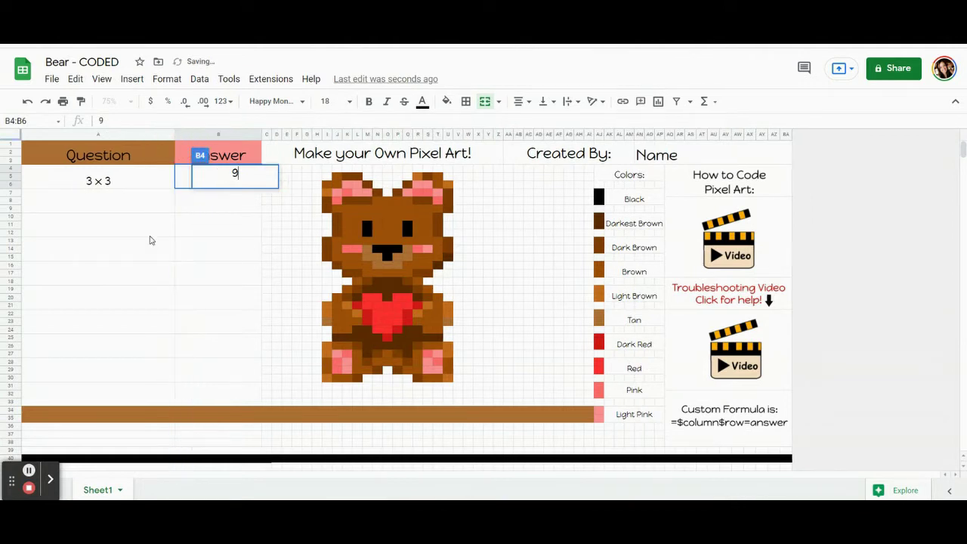
key(BackSpace)
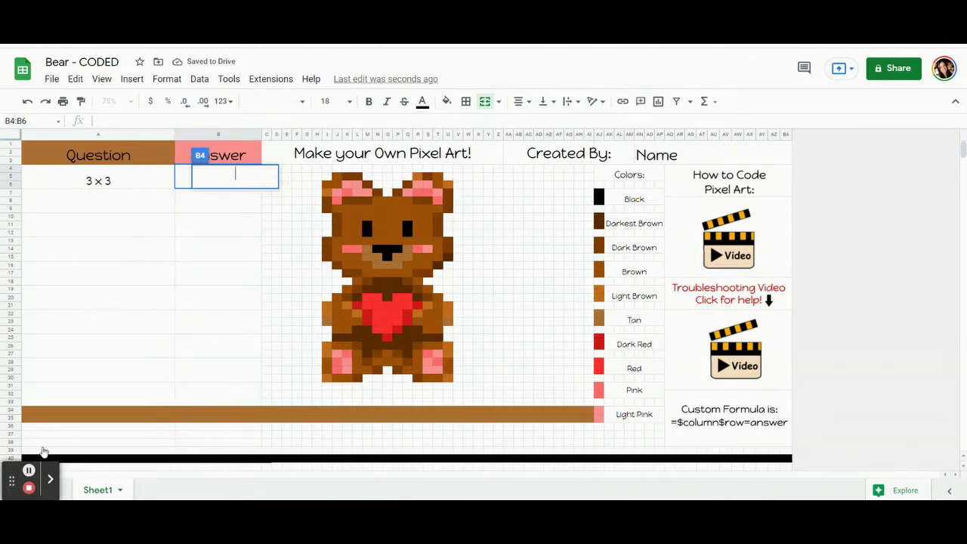
click(29, 470)
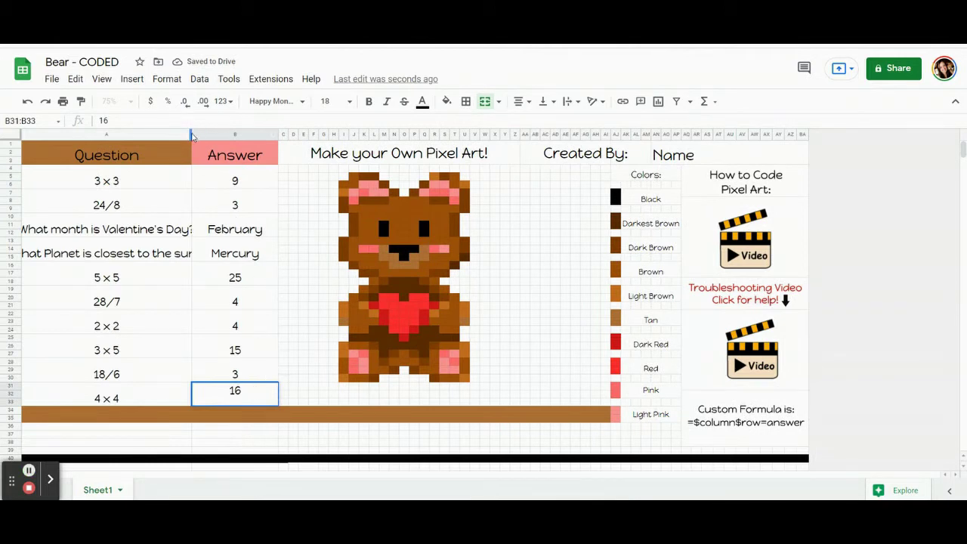
drag(191, 135, 232, 135)
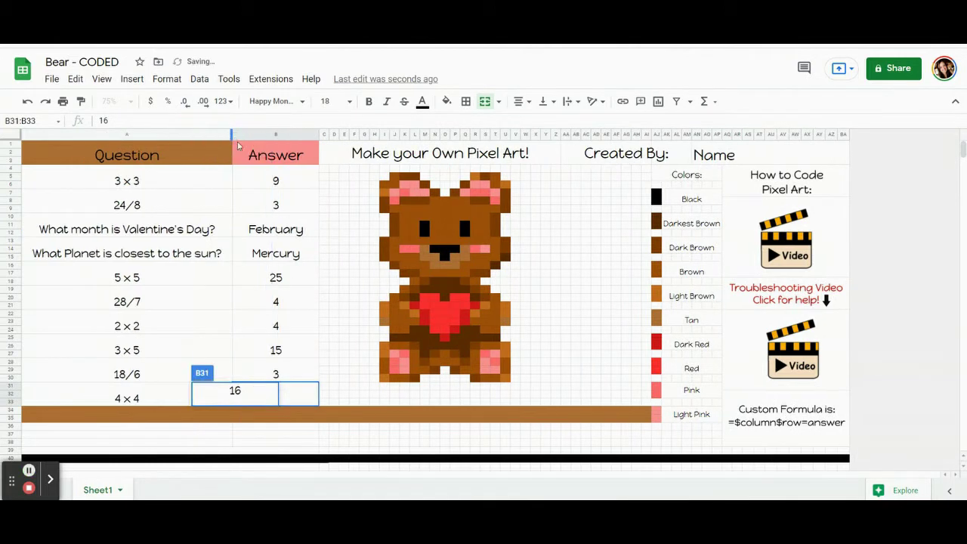
click(275, 203)
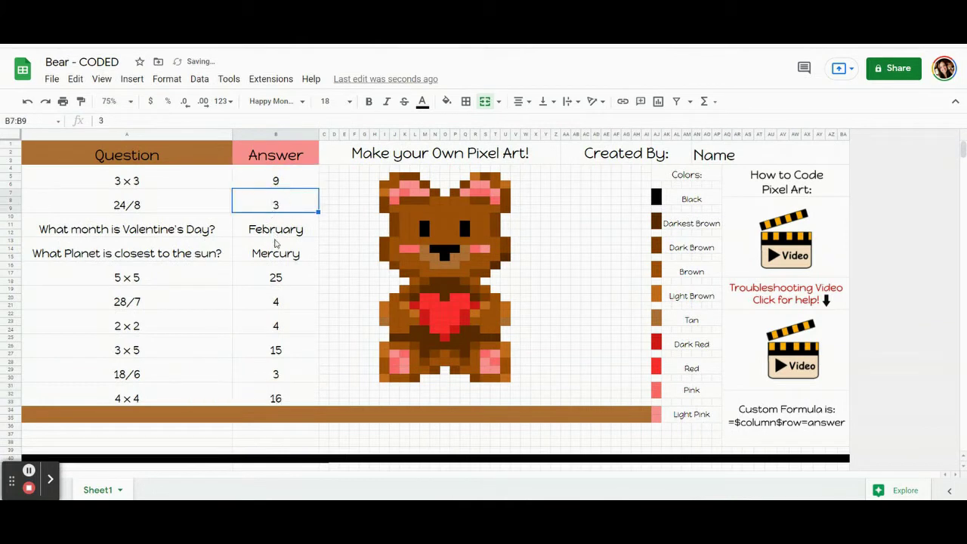
click(275, 234)
click(276, 257)
click(278, 281)
click(280, 305)
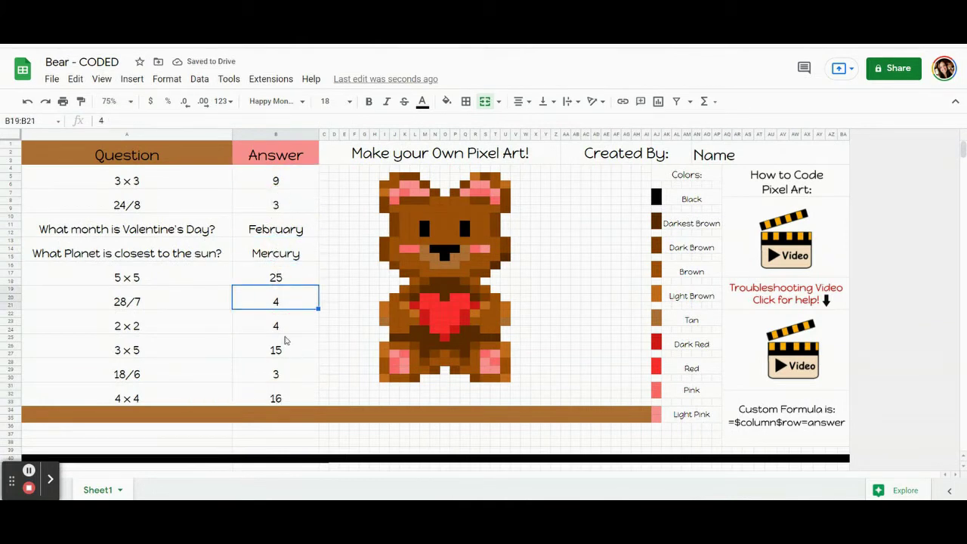
click(287, 328)
click(285, 350)
click(291, 376)
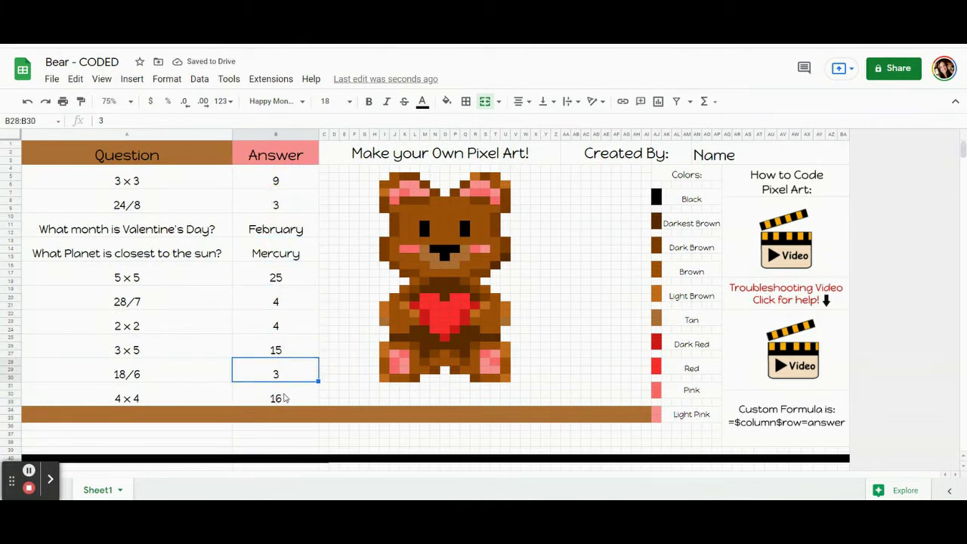
click(284, 397)
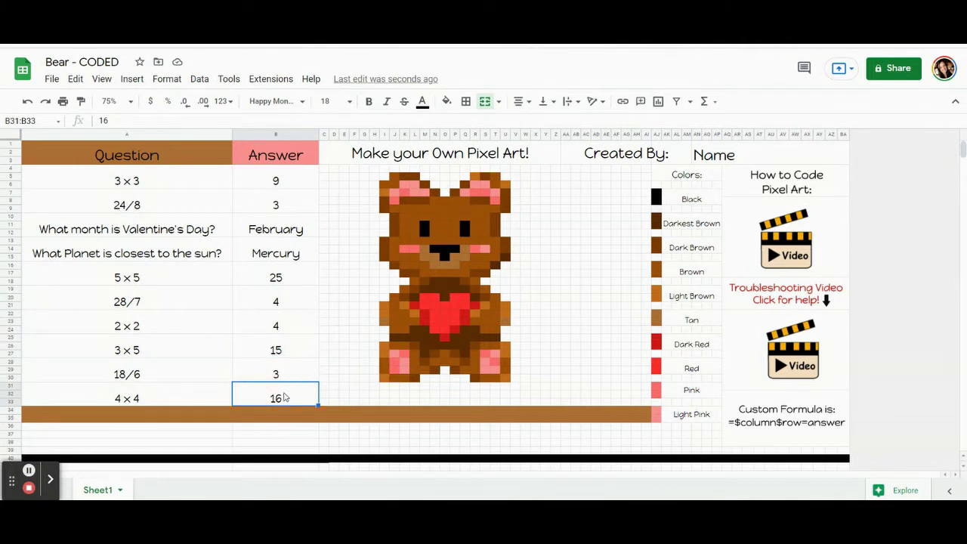
click(271, 186)
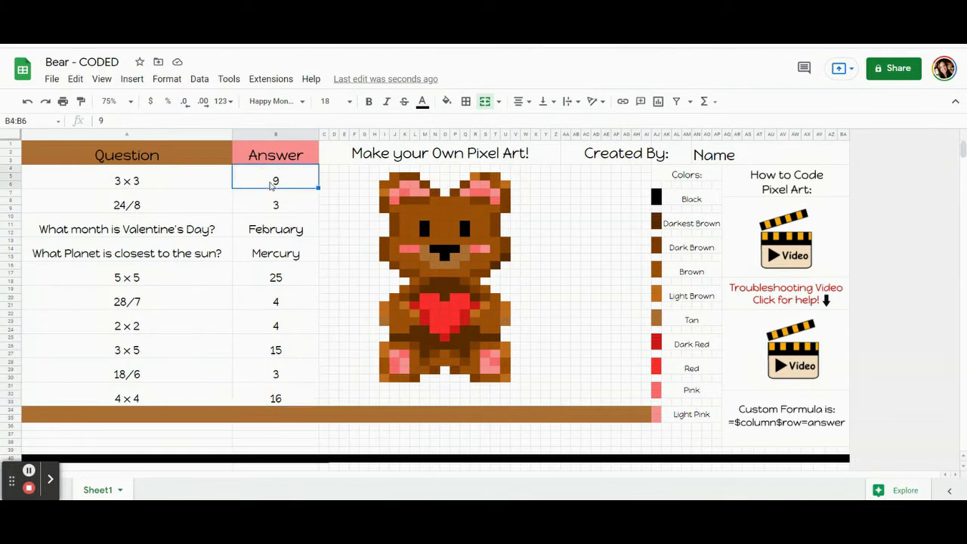
double_click(275, 181)
click(298, 183)
click(276, 136)
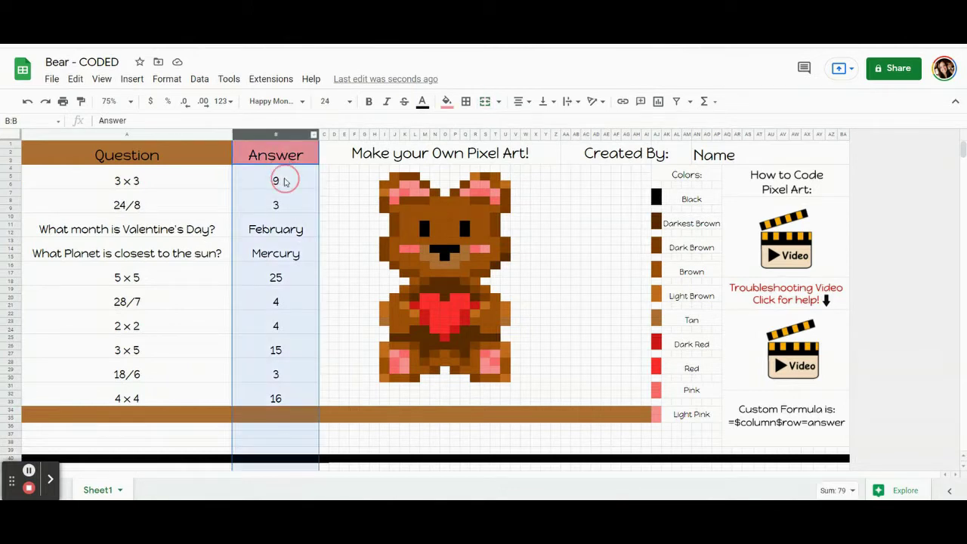
click(284, 182)
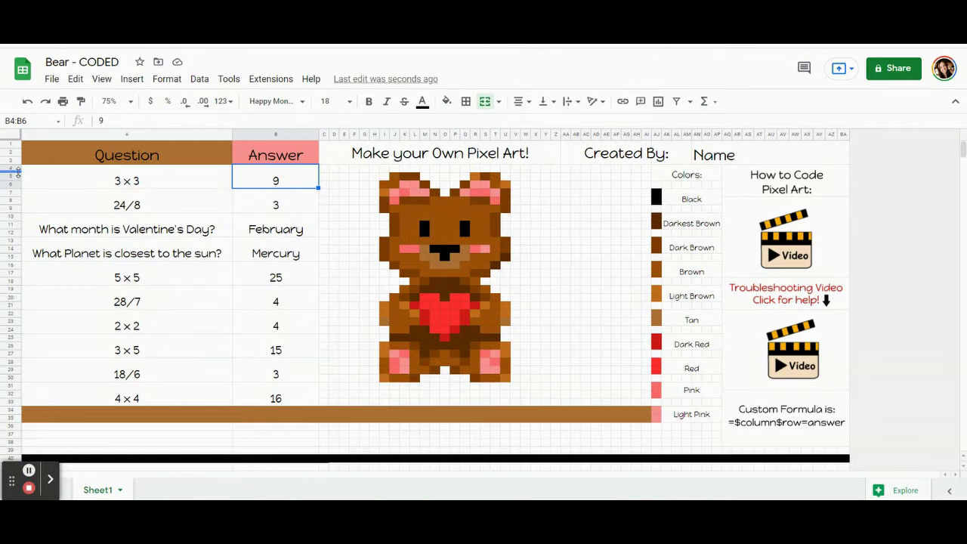
click(296, 175)
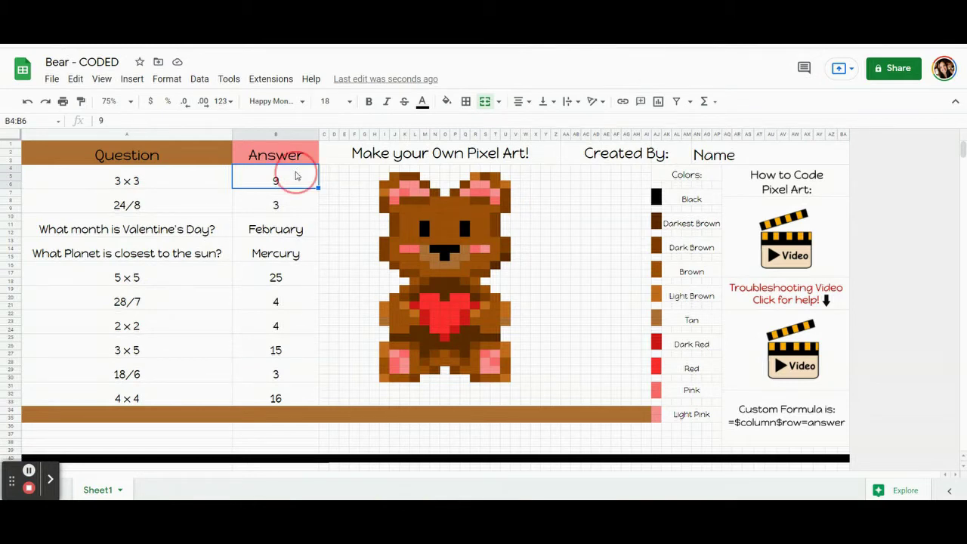
click(298, 205)
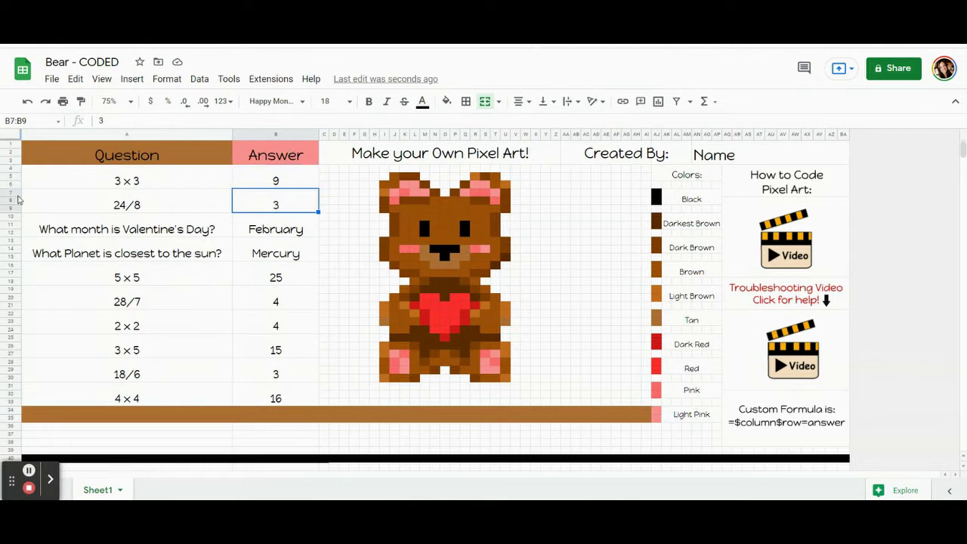
click(284, 206)
click(279, 227)
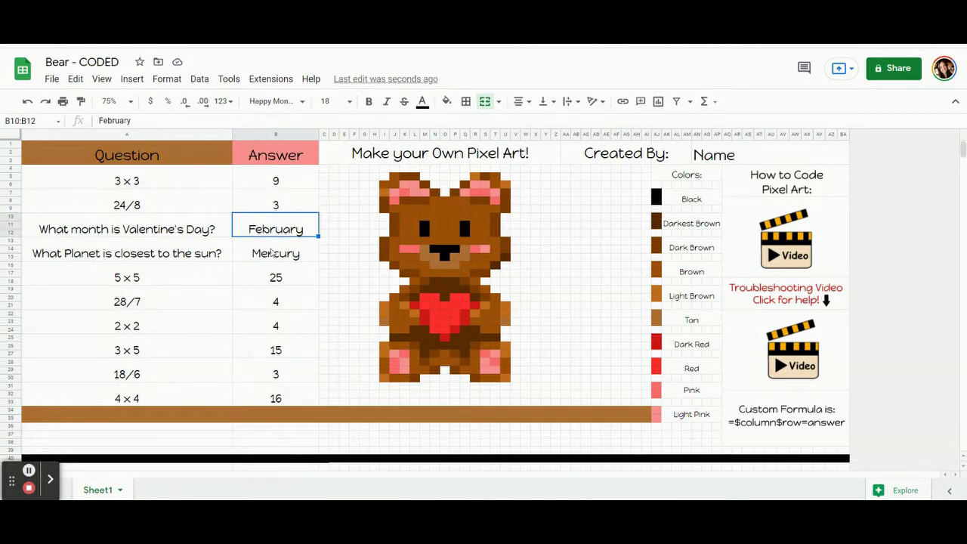
click(274, 253)
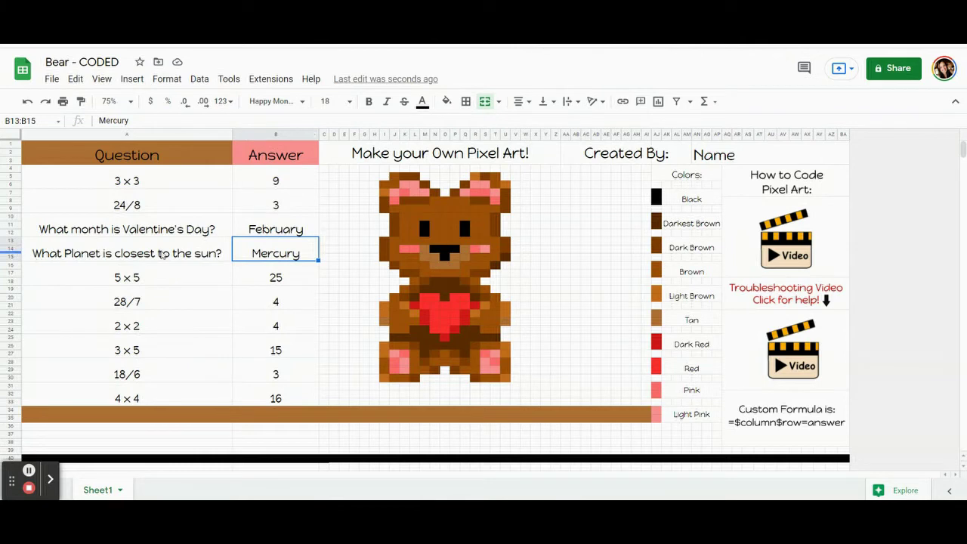
click(270, 181)
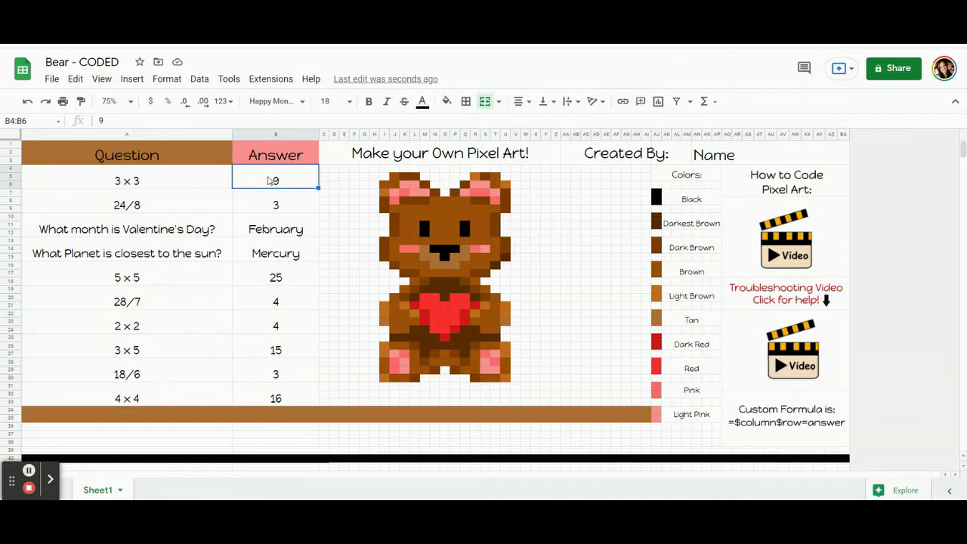
click(760, 408)
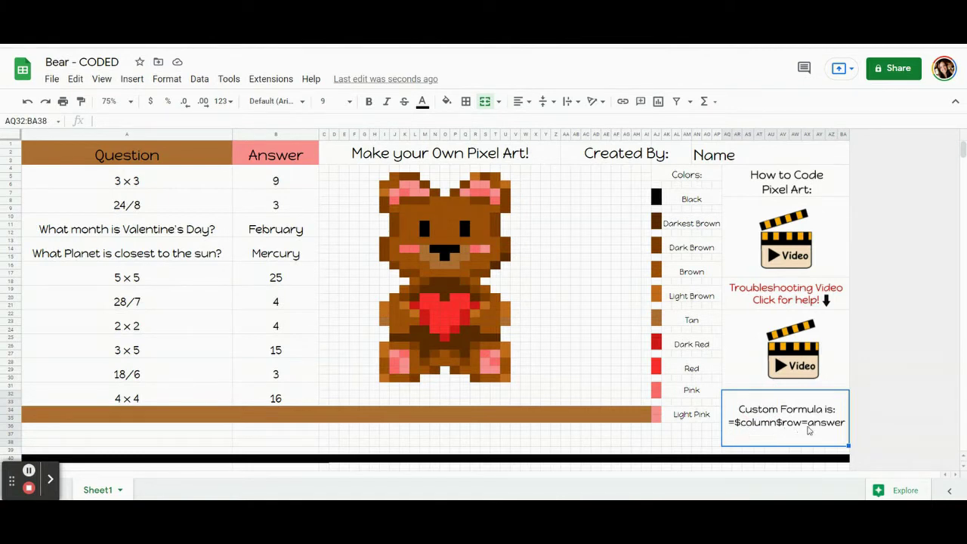
click(261, 182)
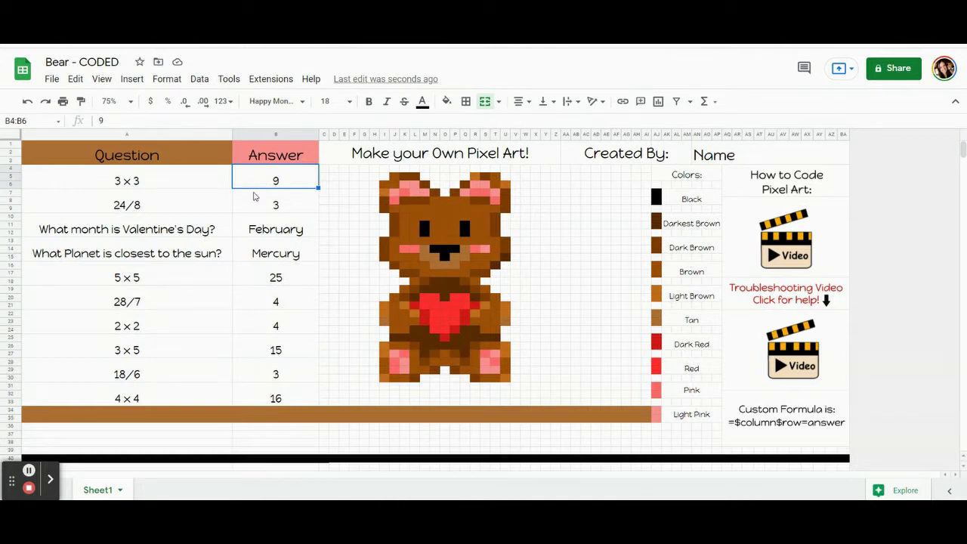
click(255, 197)
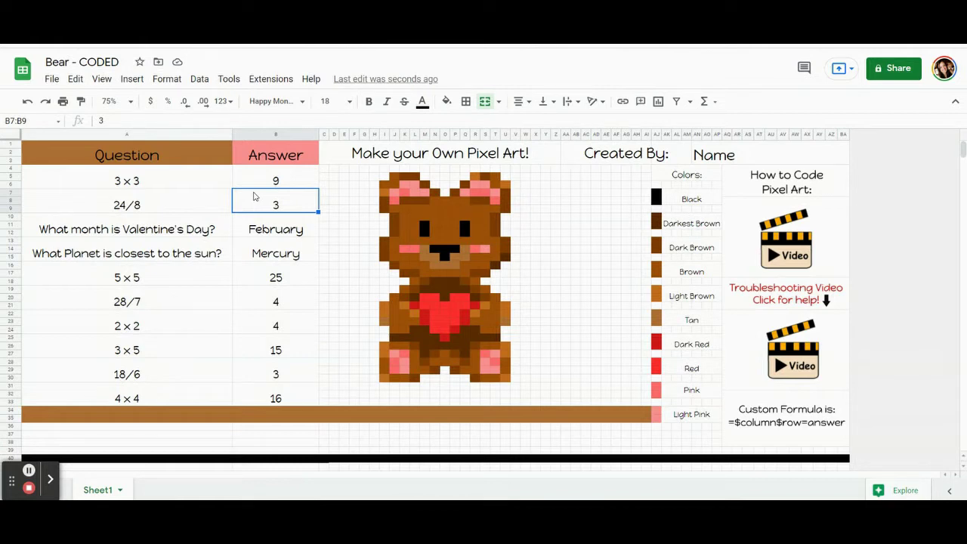
click(258, 179)
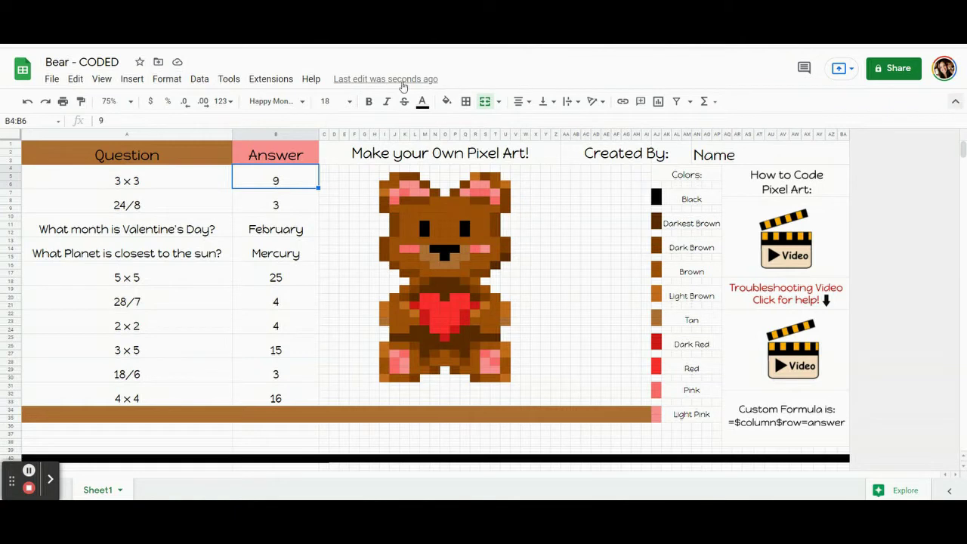
- Open conditional formatting for the 3×3 answer cells B4:B6
click(164, 81)
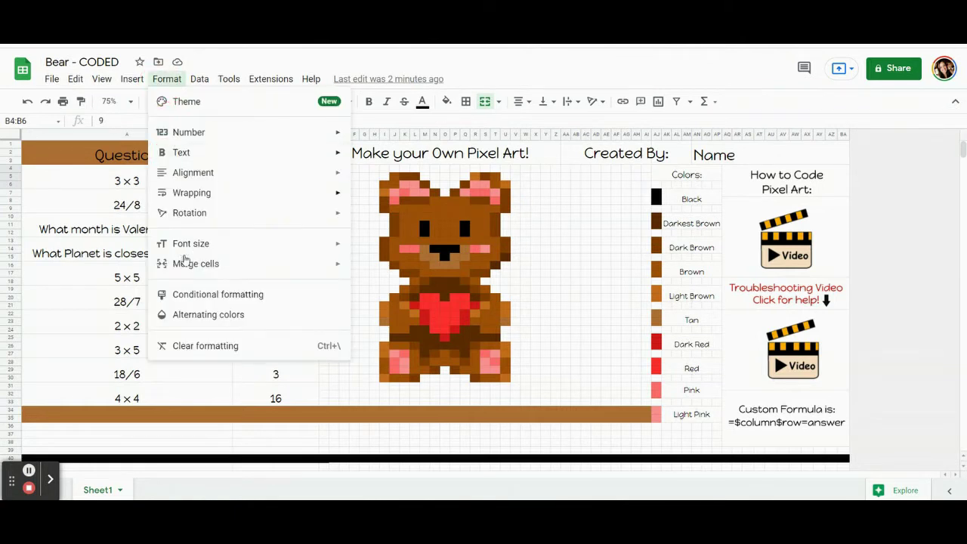
click(199, 305)
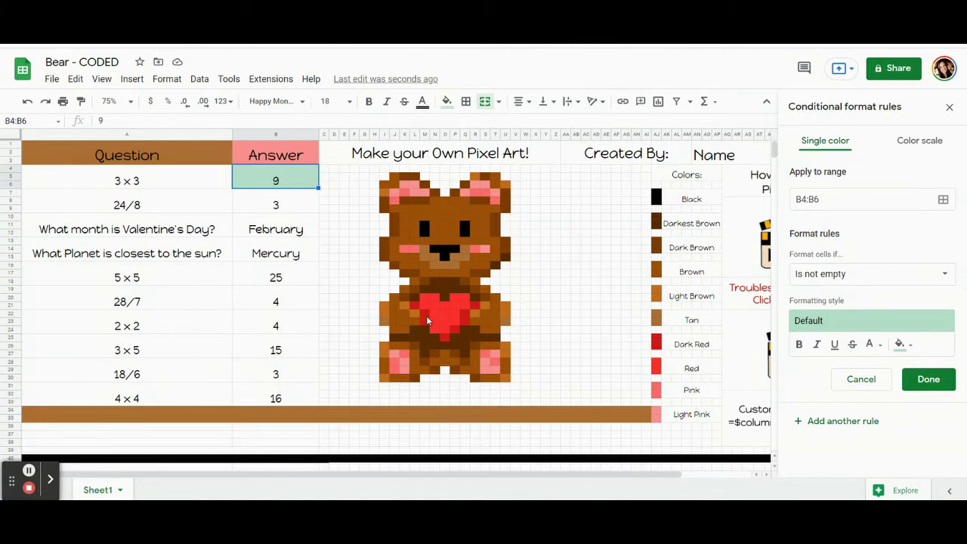
click(903, 345)
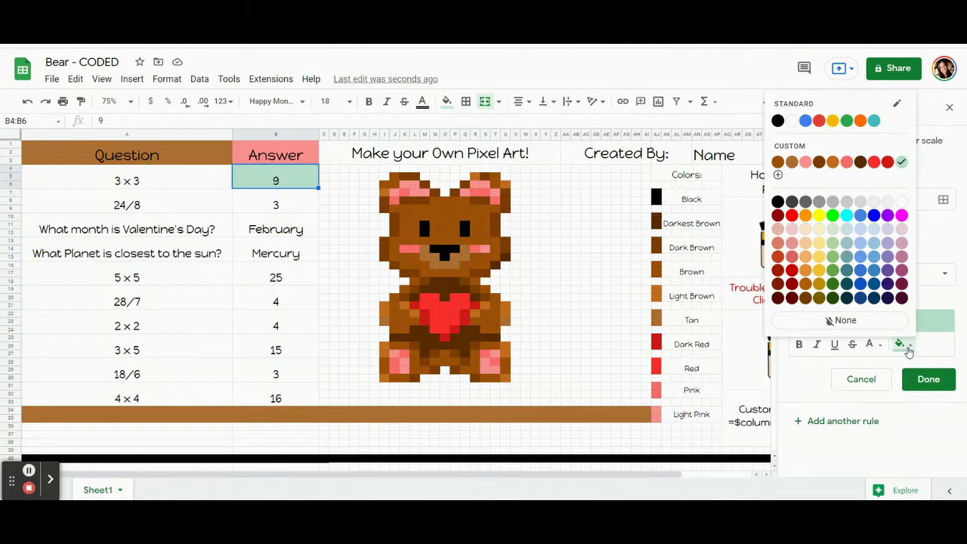
click(907, 346)
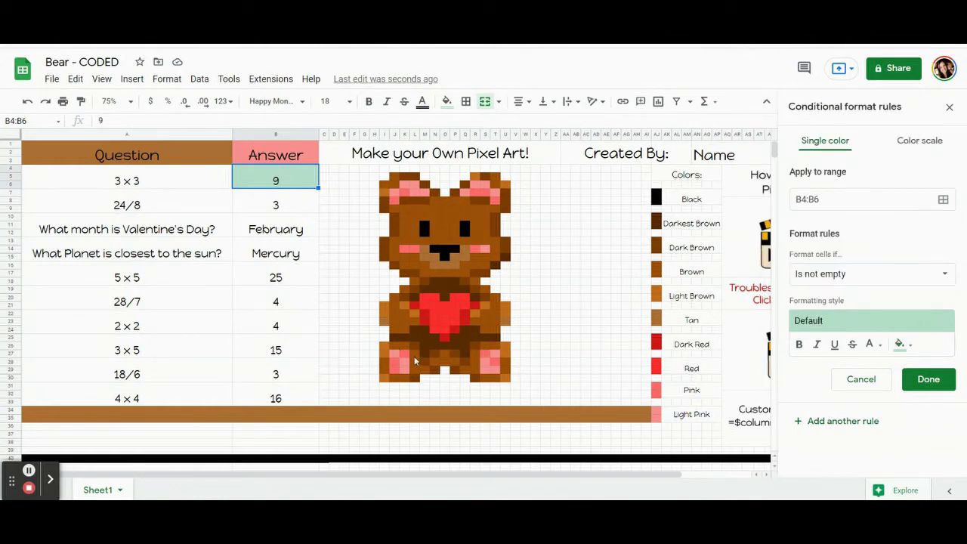
- Check the heart's fill colour and set the rule's fill to that red (#d51b1b)
click(427, 314)
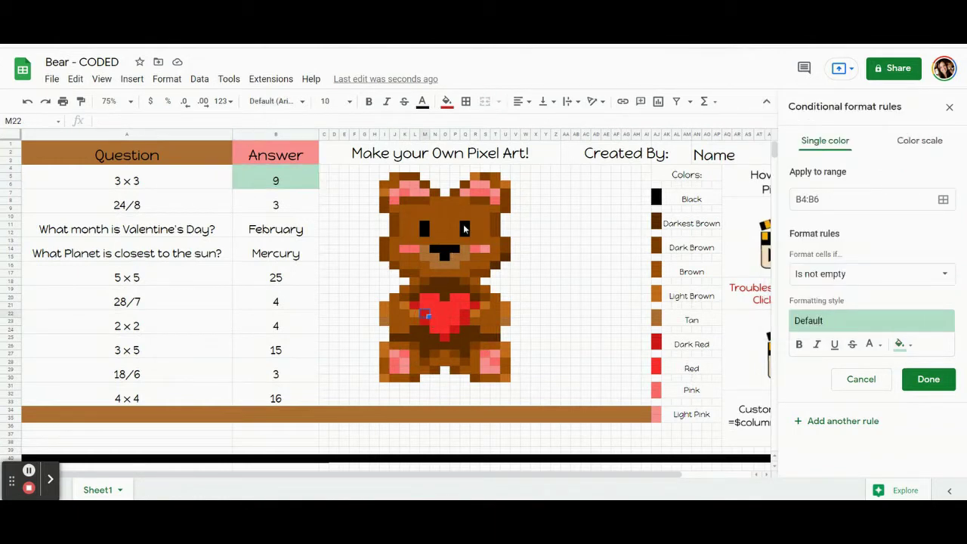
click(447, 102)
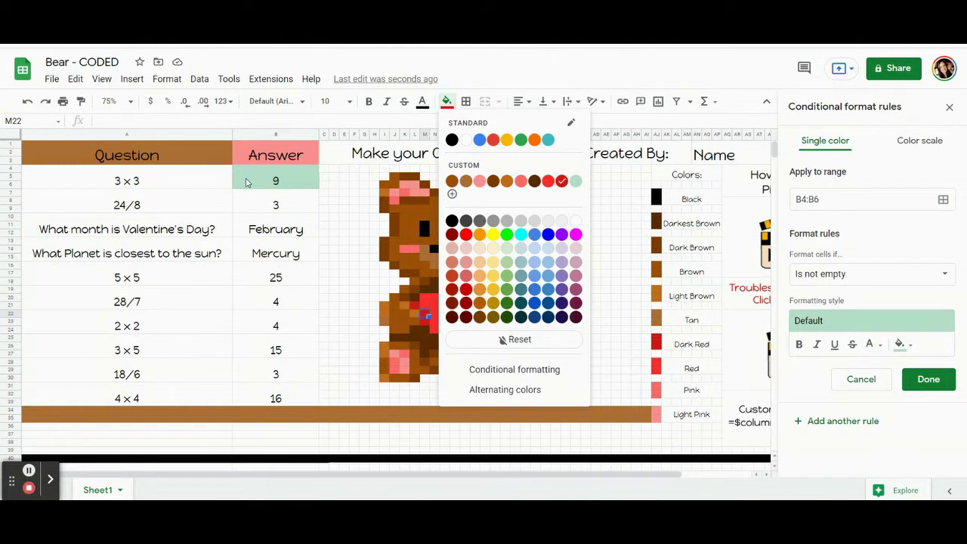
click(246, 183)
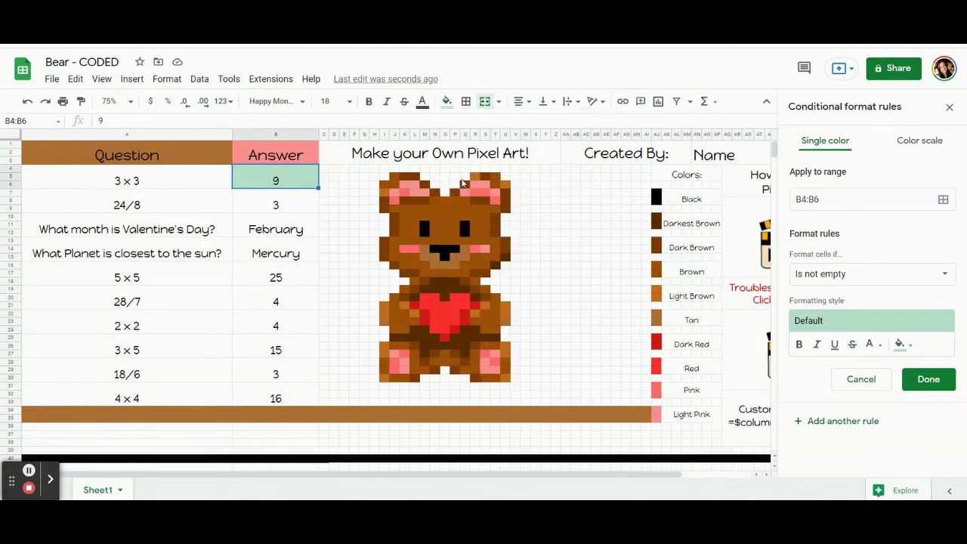
click(901, 344)
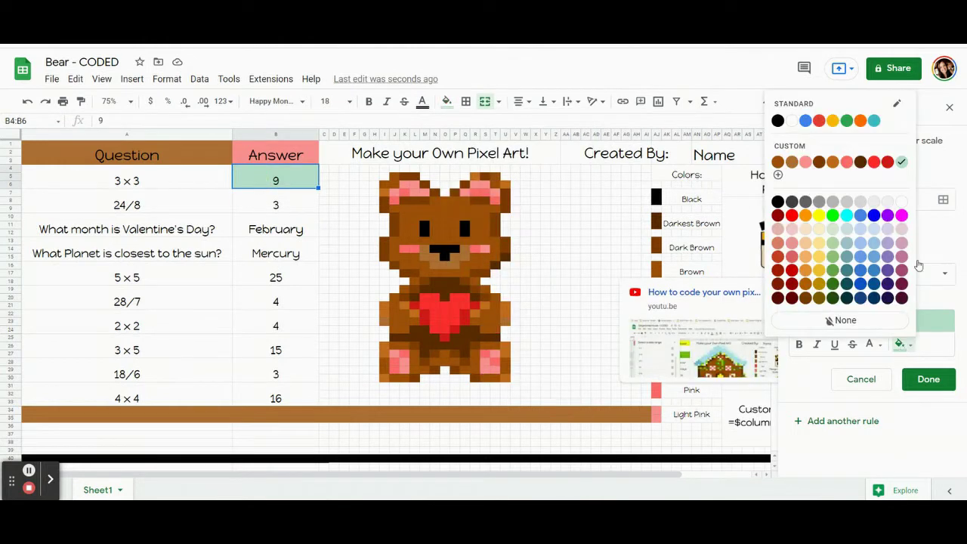
click(888, 162)
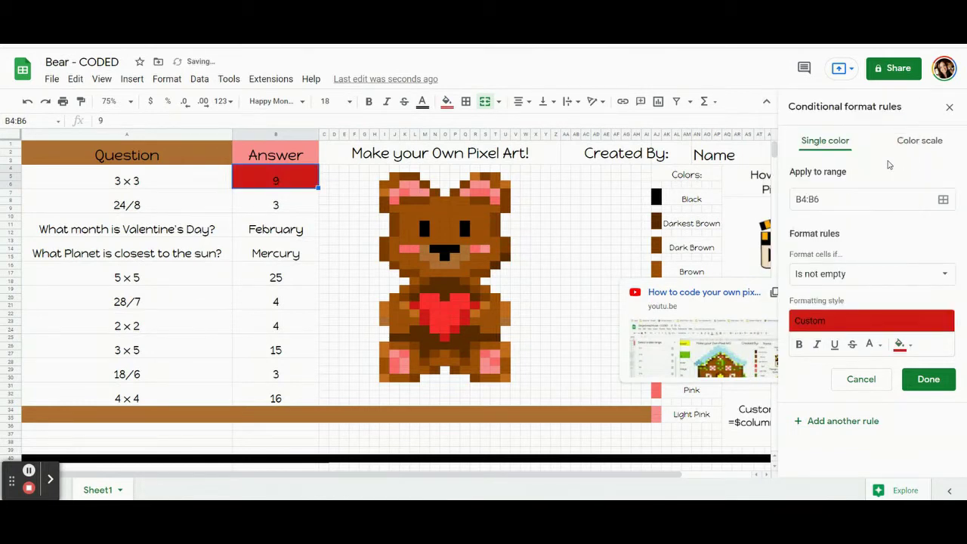
- Change the rule's condition to custom formula =$B$4=9 and save it
click(855, 273)
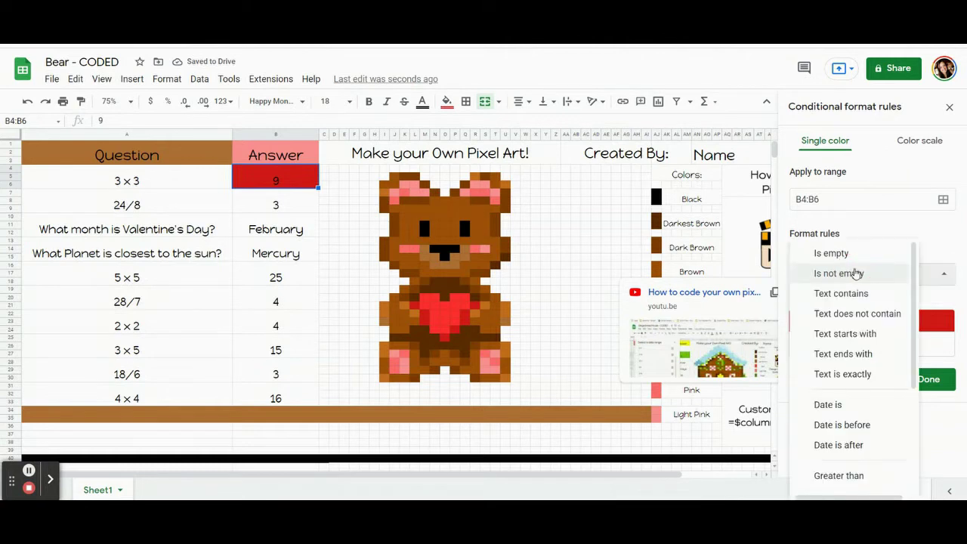
scroll(855, 274, down, 3)
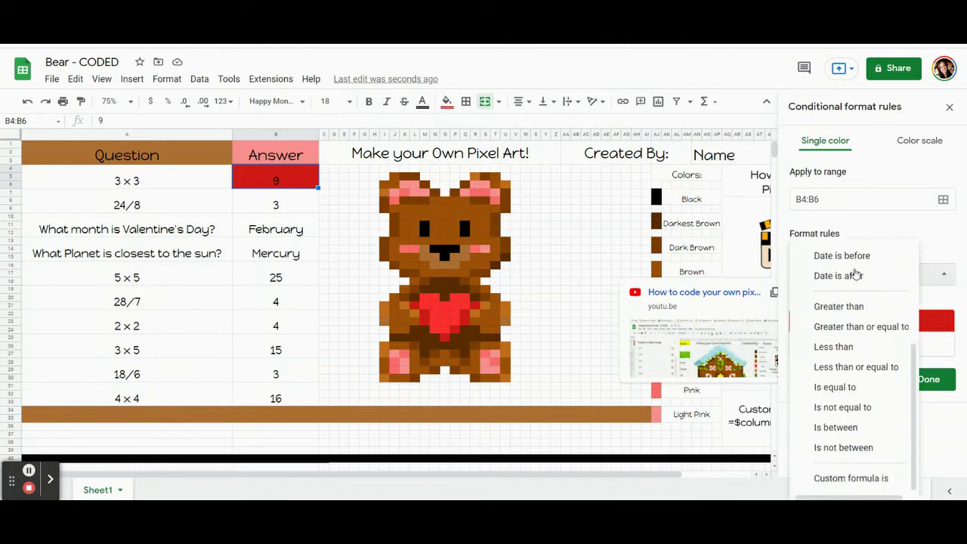
click(856, 480)
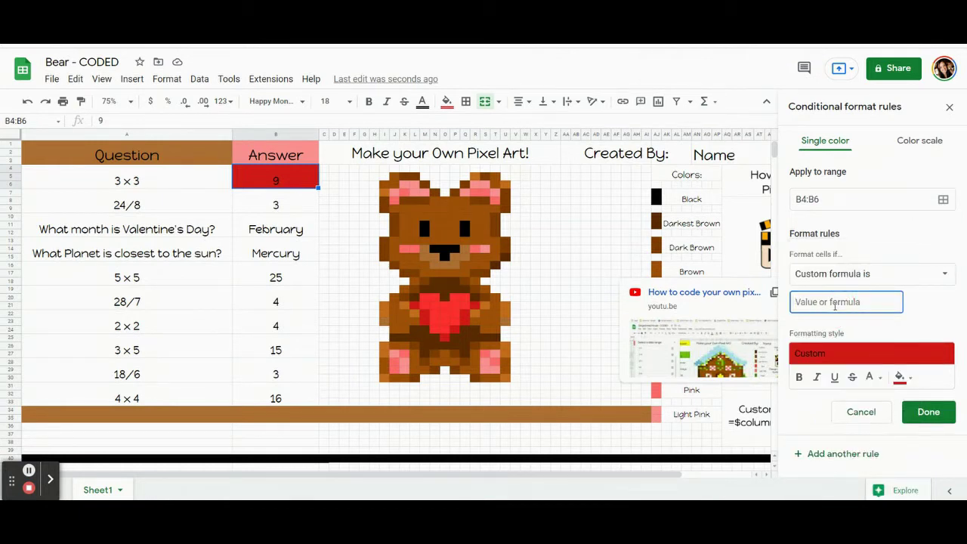
text(=$b$4=)
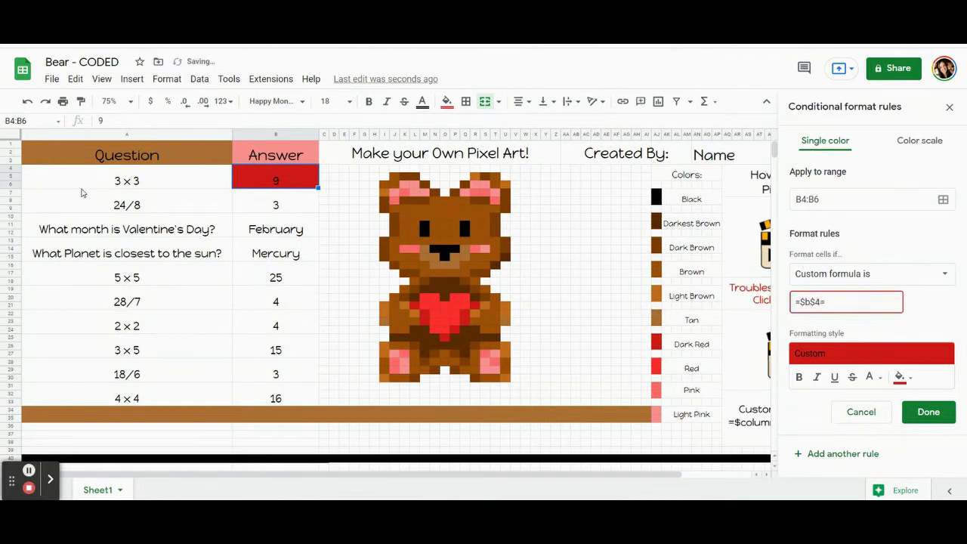
text(9)
click(914, 412)
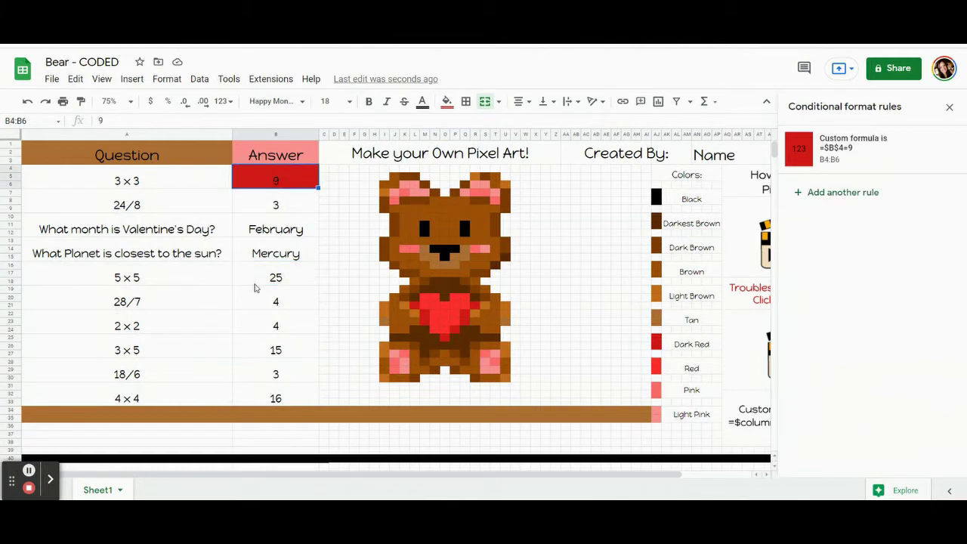
- Retype 9 in B4 to confirm it turns red, then reopen the =$B$4=9 rule
click(255, 299)
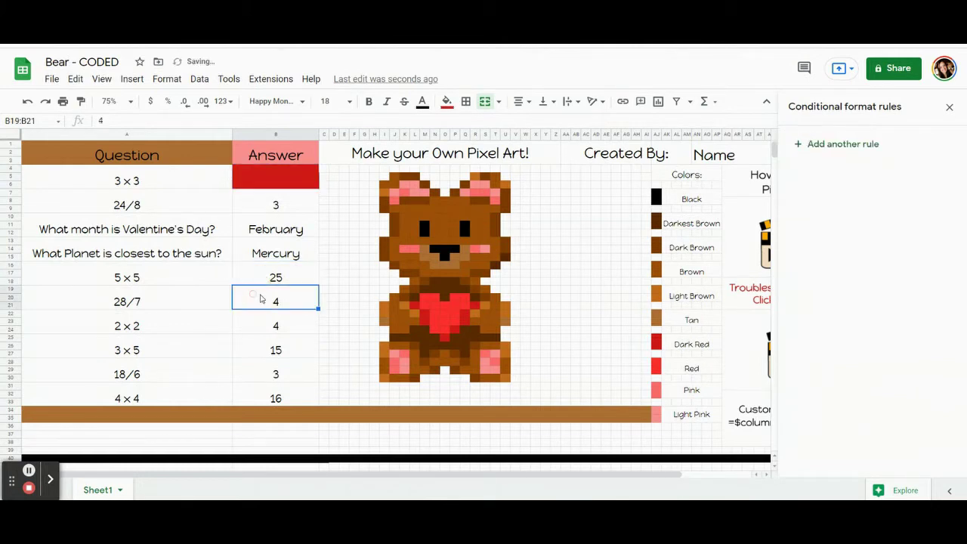
click(292, 184)
text(9)
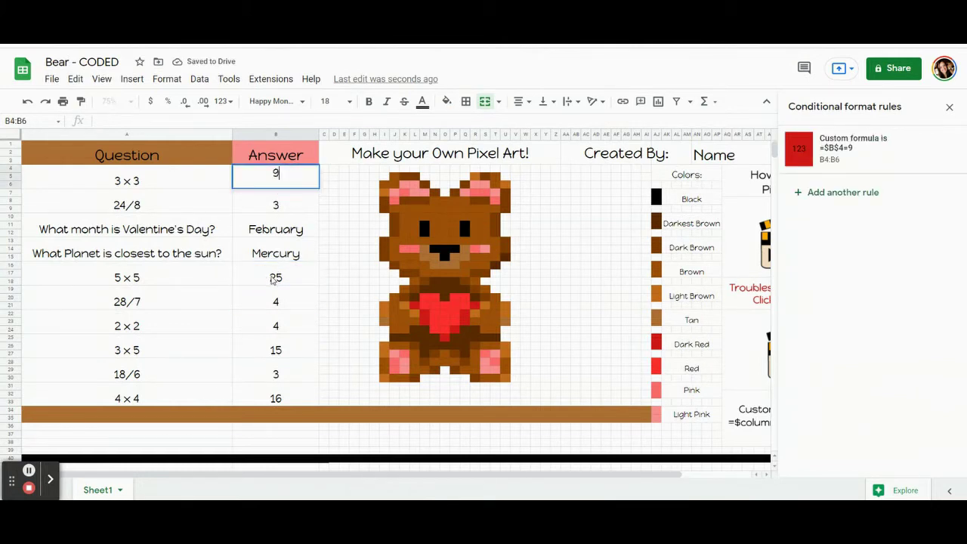
click(274, 279)
click(300, 175)
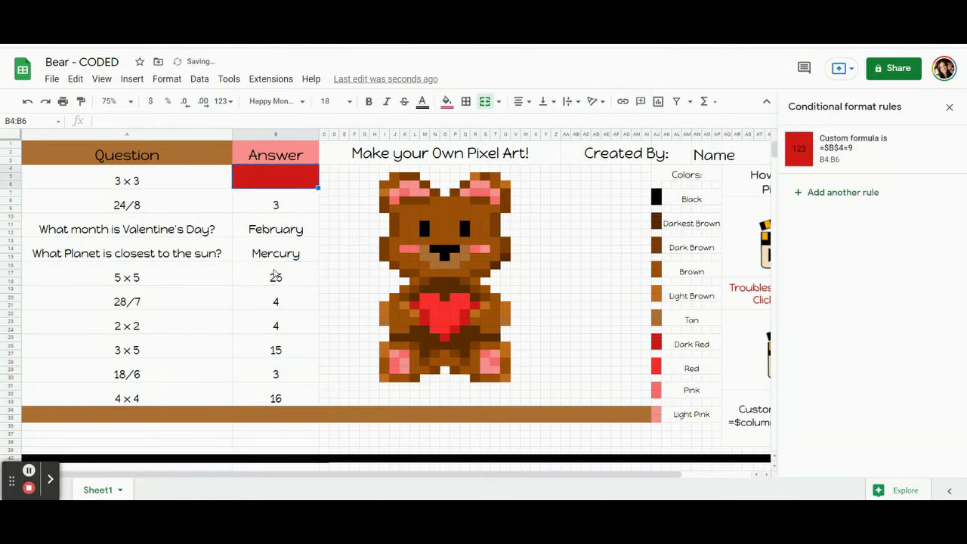
click(276, 273)
click(306, 184)
text(9)
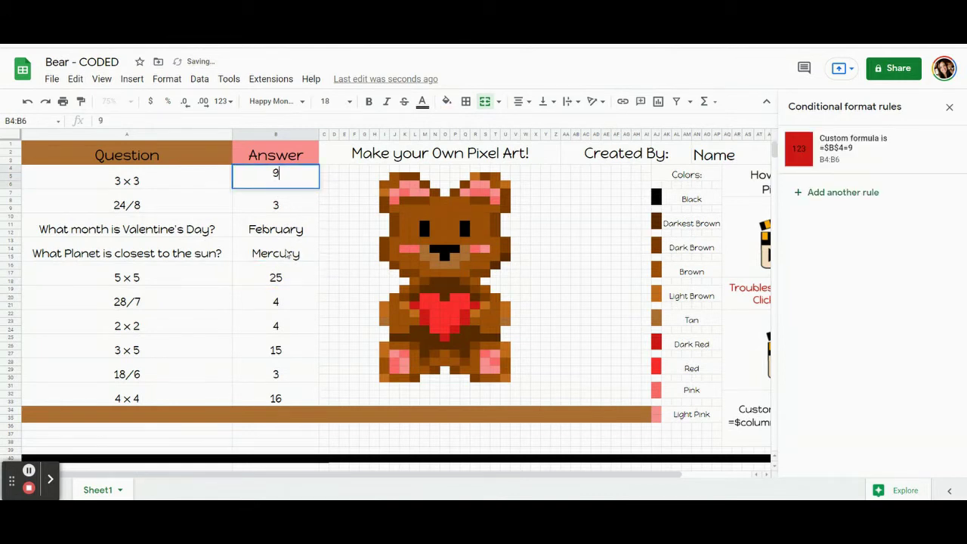
click(286, 254)
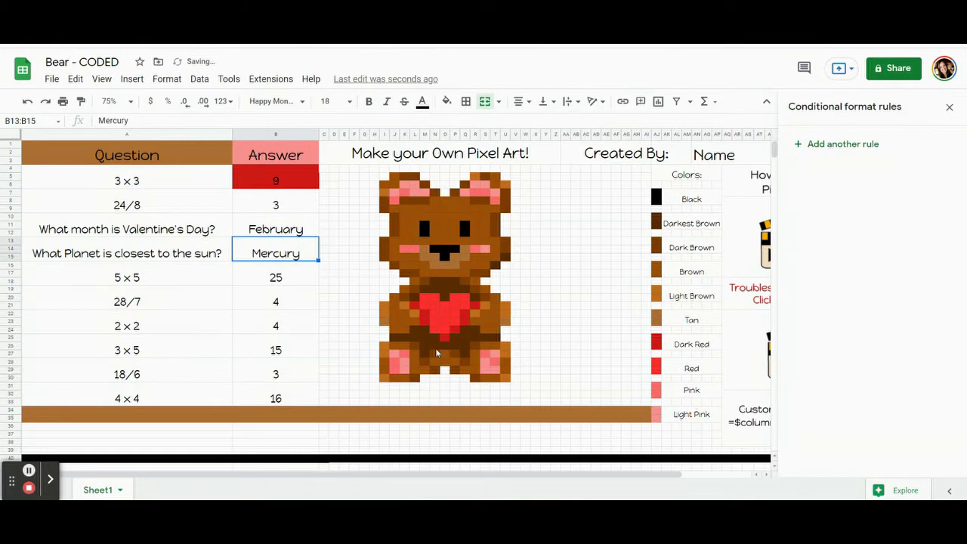
click(295, 185)
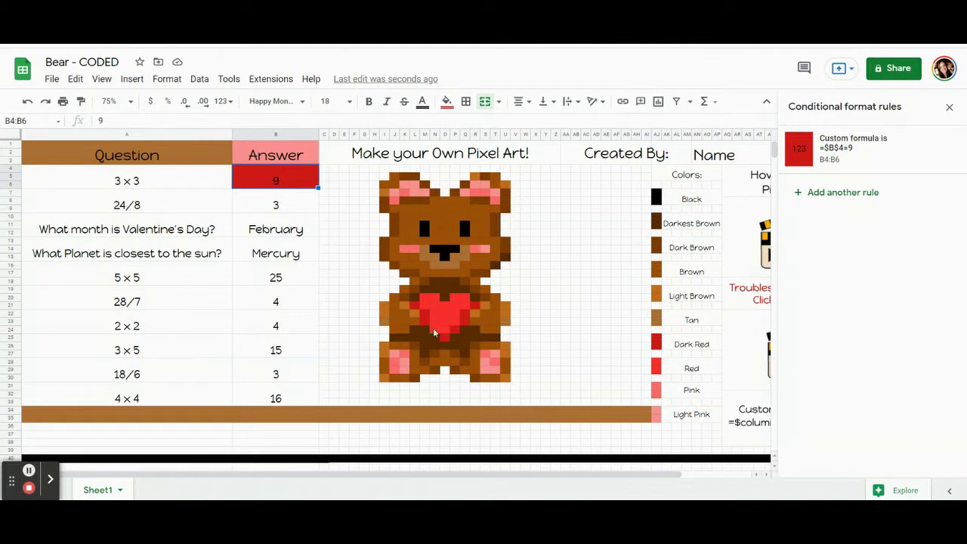
click(843, 147)
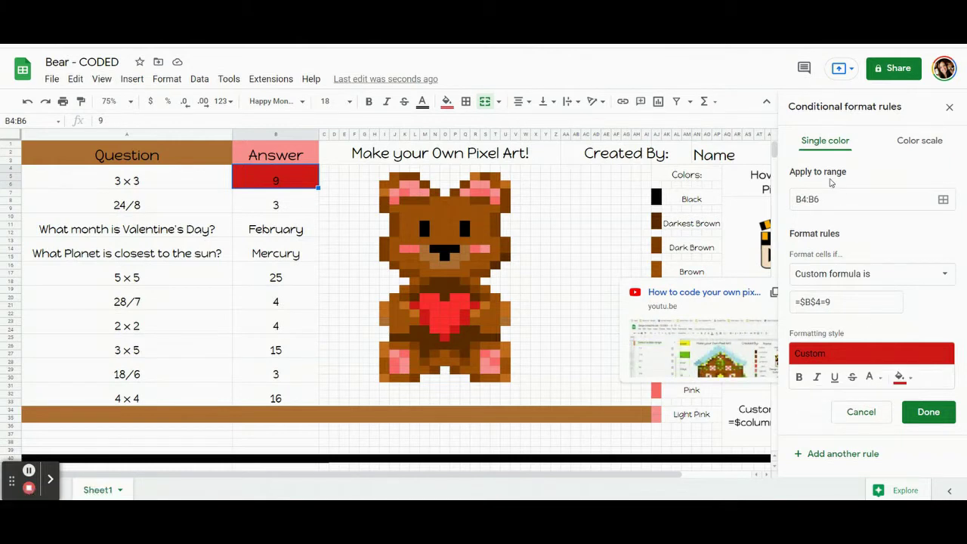
- Add heart cells L21, M22:M23, O25, P24, Q22:Q23 and R21 to the rule's range
click(944, 200)
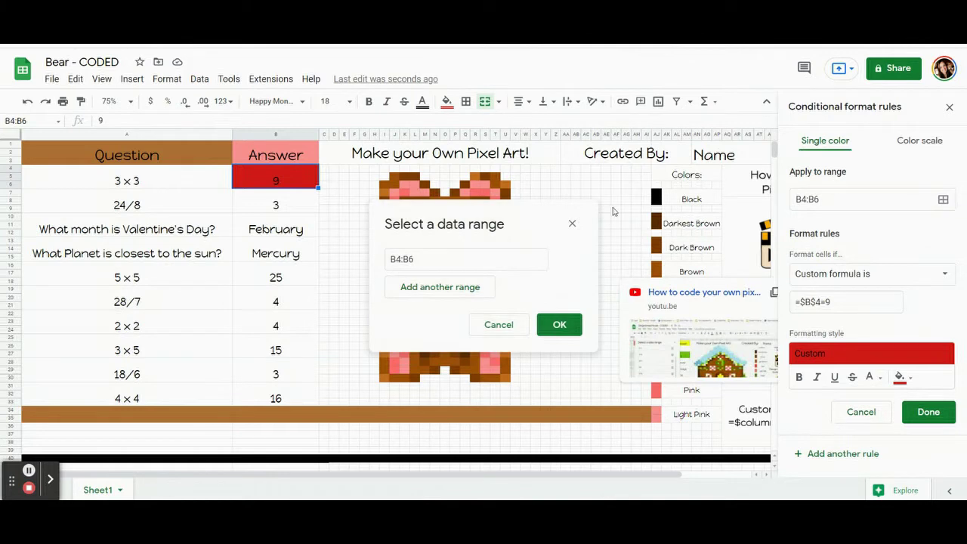
drag(468, 229, 229, 195)
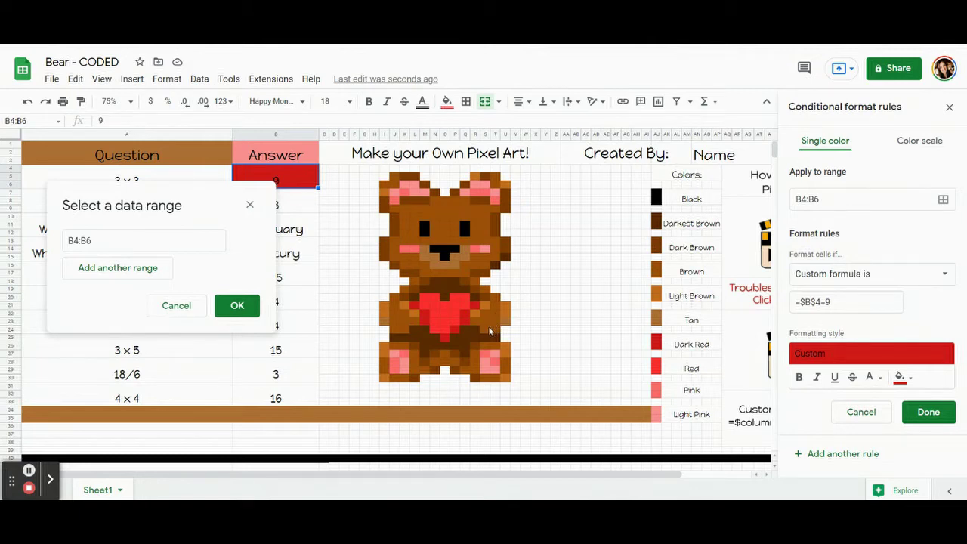
ctrl+click(415, 306)
drag(425, 313, 425, 321)
ctrl+click(445, 337)
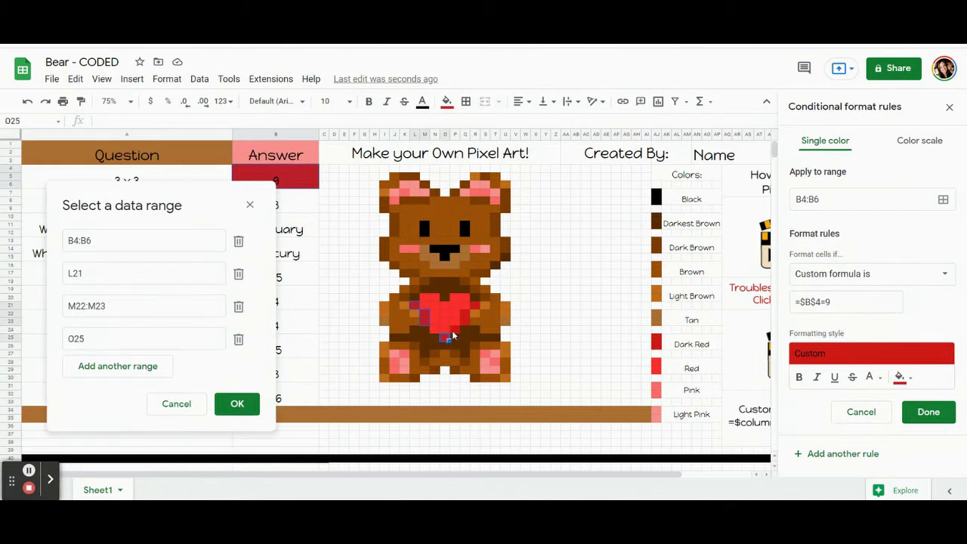
ctrl+click(454, 330)
ctrl+click(466, 323)
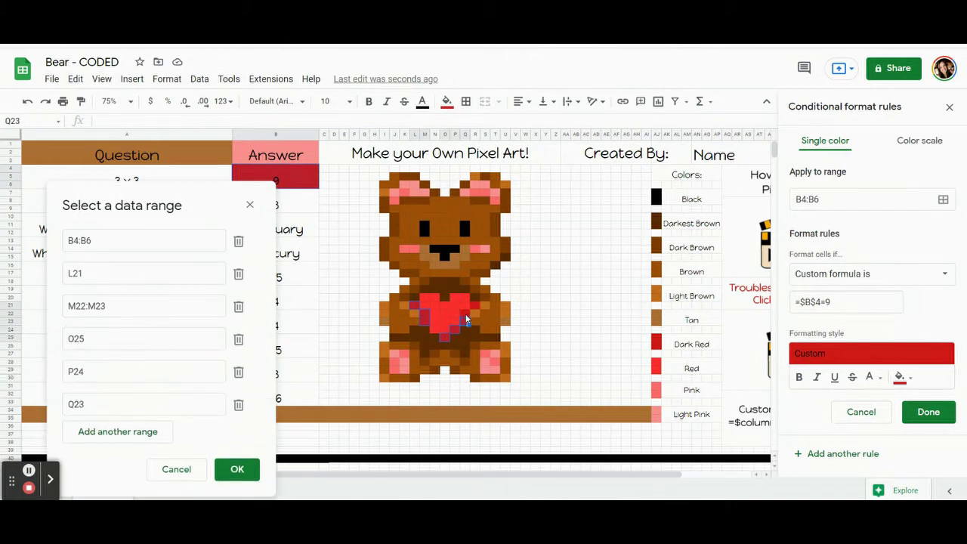
drag(466, 321, 466, 315)
ctrl+click(478, 307)
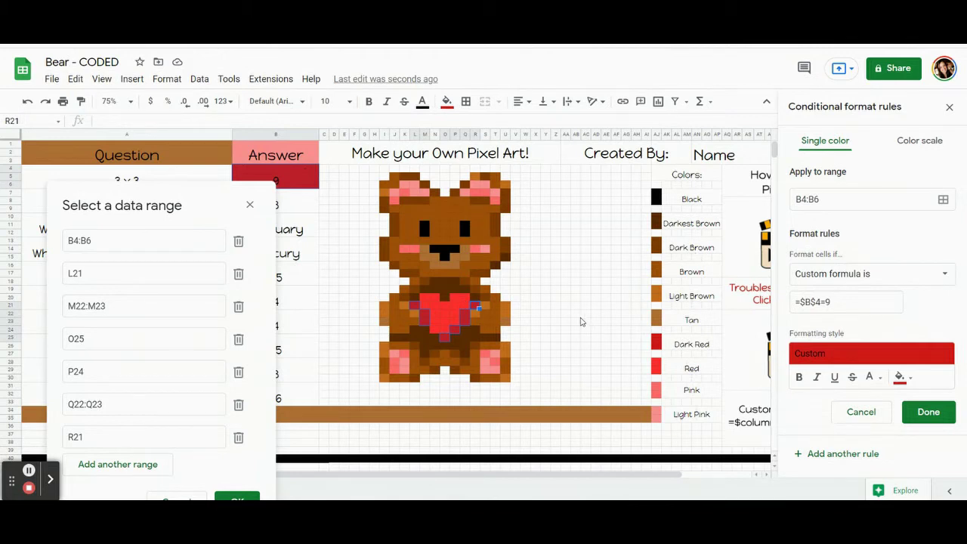
- Confirm the range list and save the red =$B$4=9 rule
drag(194, 205, 192, 114)
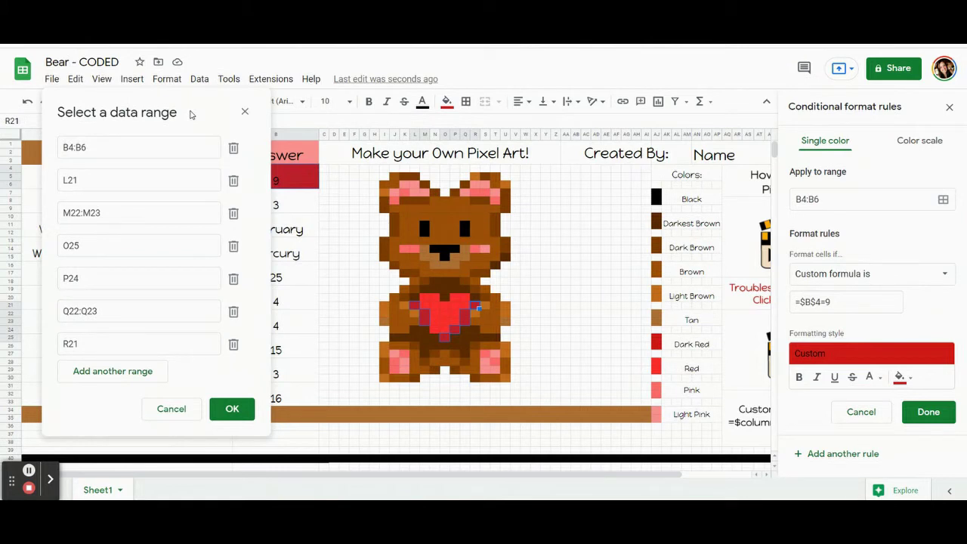
click(234, 409)
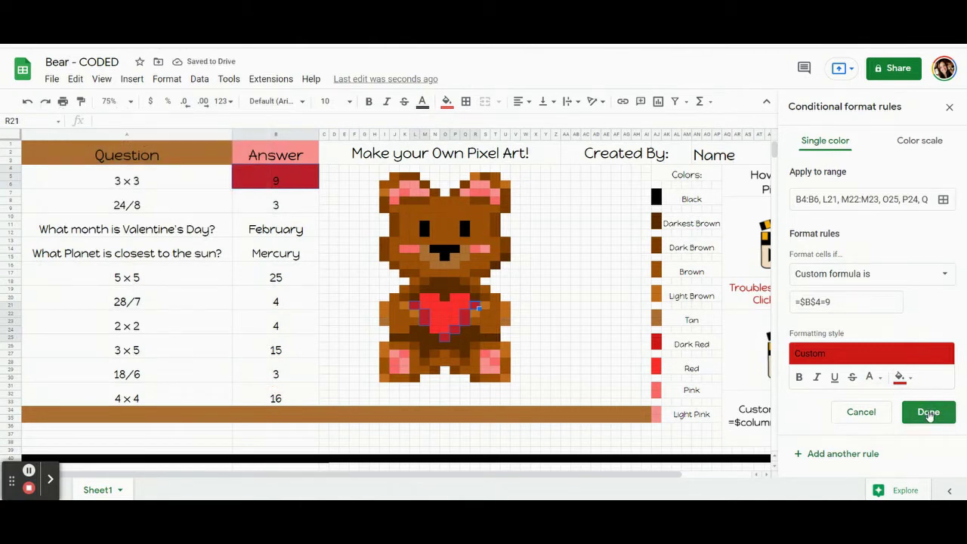
click(929, 412)
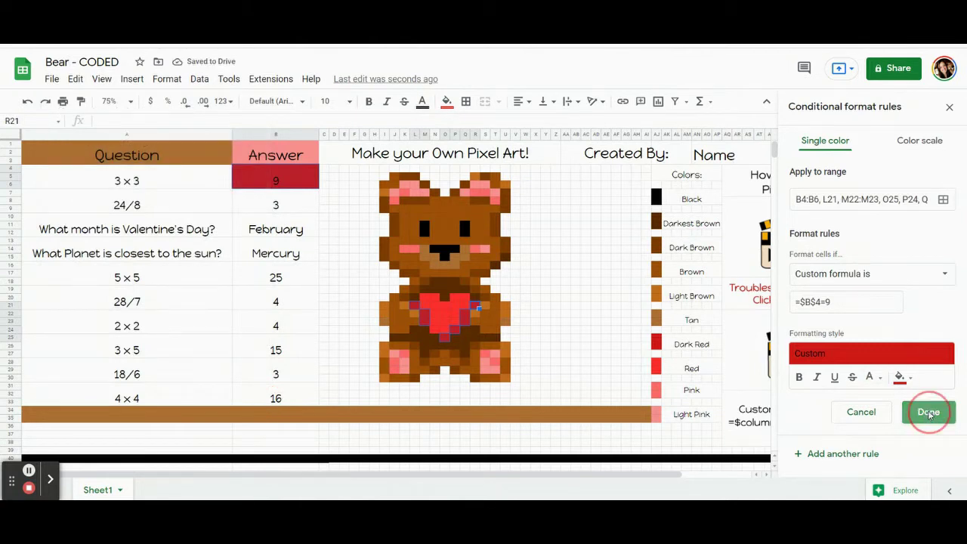
- Reset the heart pixels' fill colour, then delete and restore the 9 in B4:B6
click(447, 101)
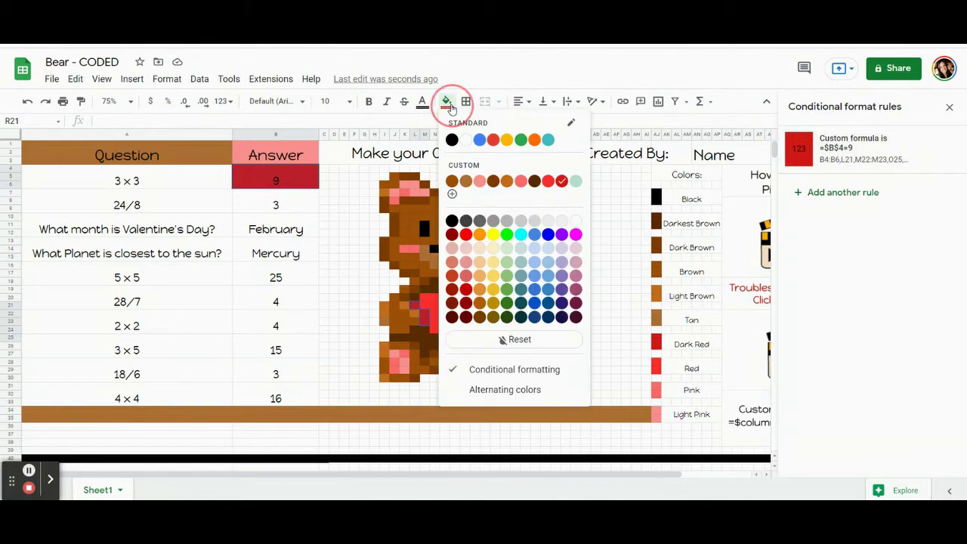
click(480, 340)
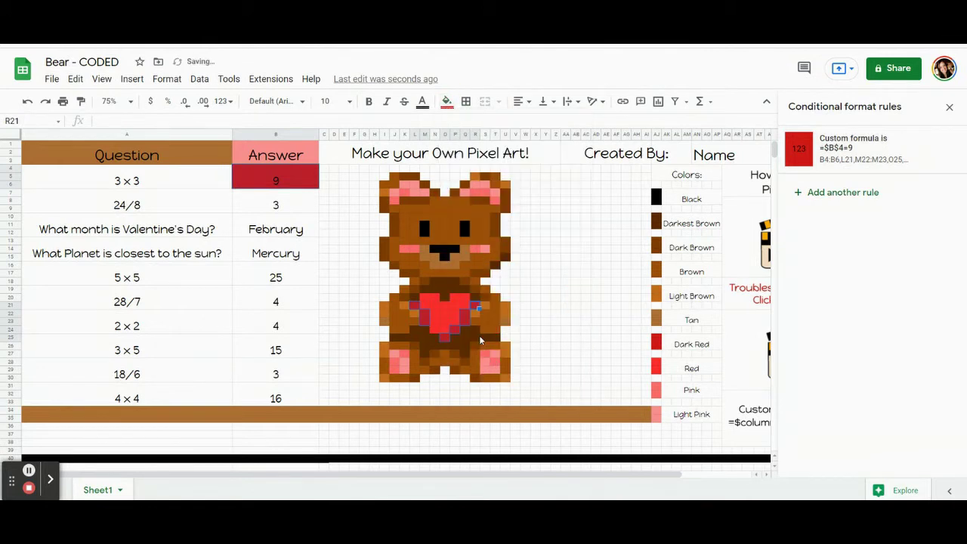
click(206, 310)
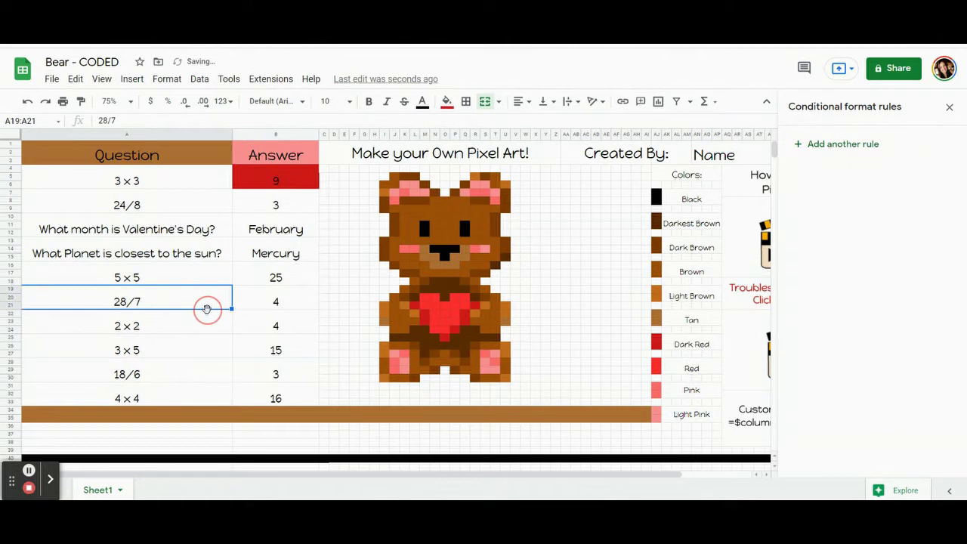
click(261, 184)
key(Delete)
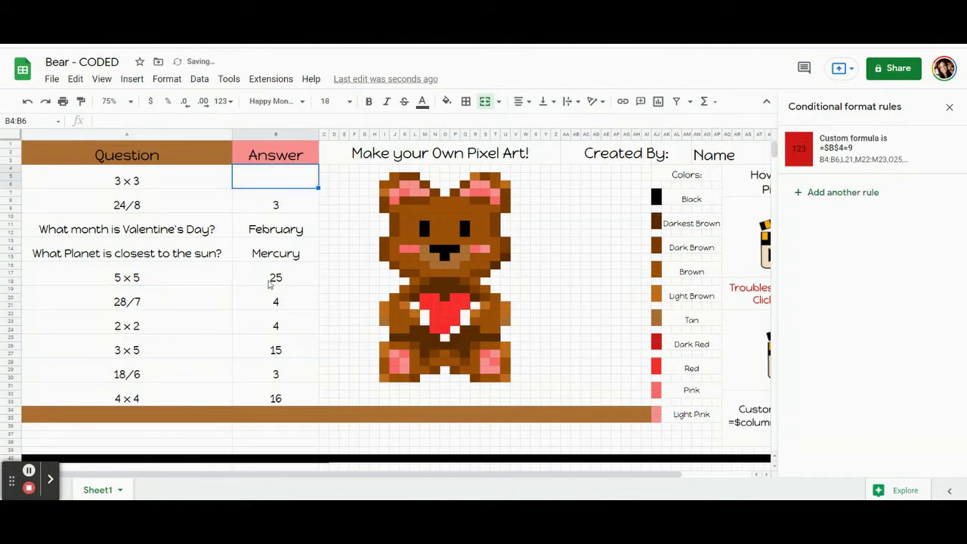
click(269, 284)
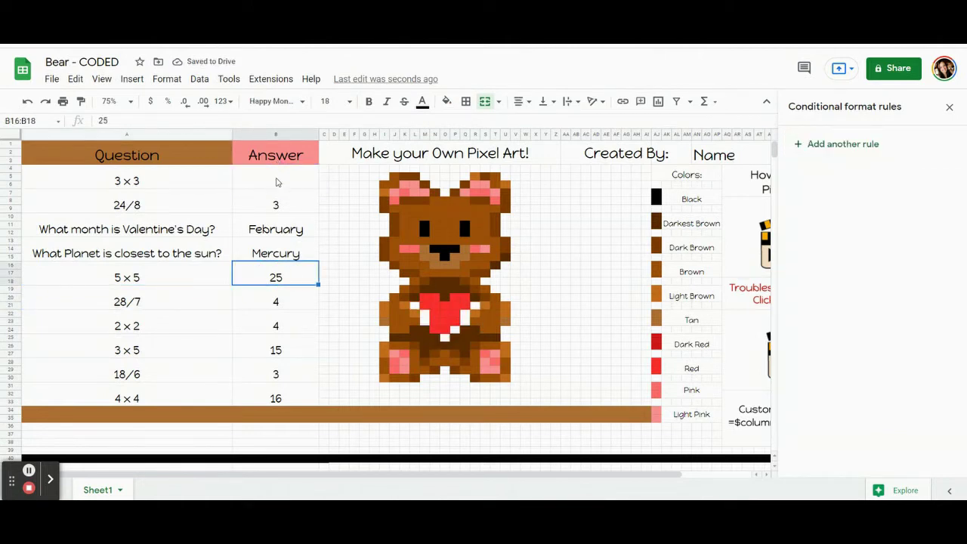
key(ctrl+z)
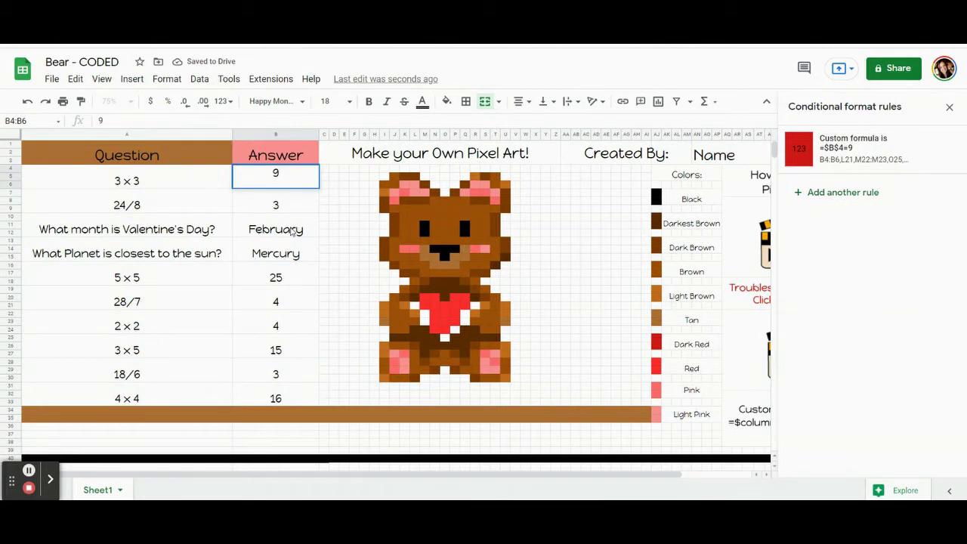
- Clear the 9 from B4:B6 and select the 24/8 answer cells B7:B9
click(291, 232)
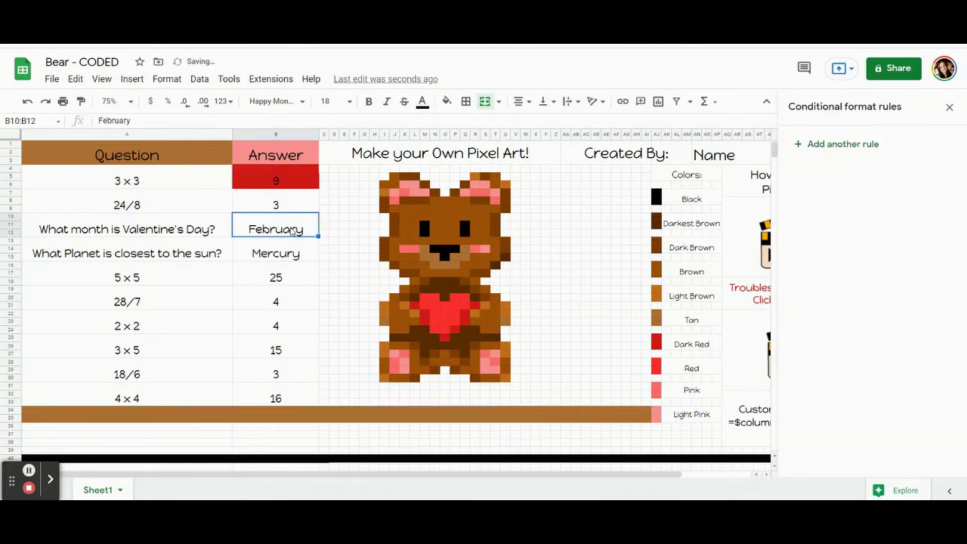
click(287, 184)
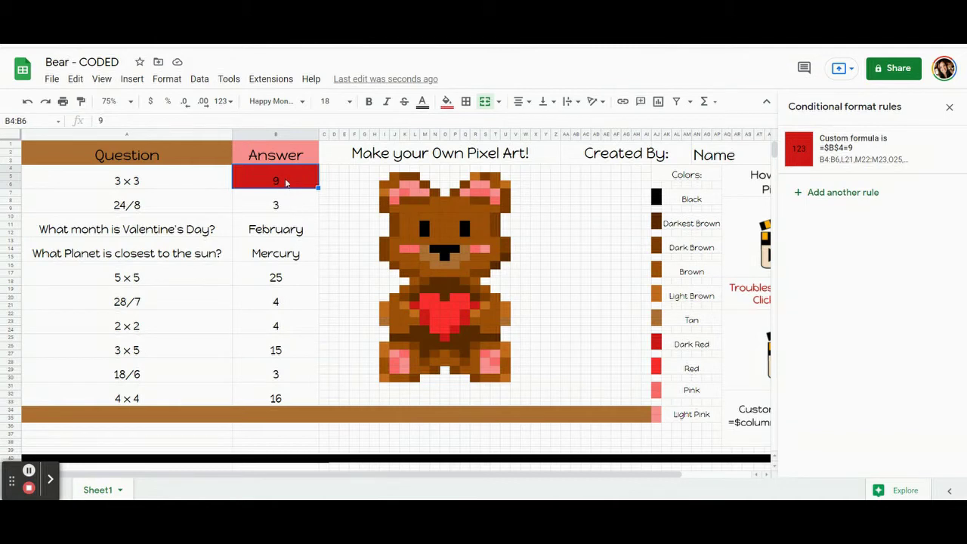
key(Delete)
click(301, 215)
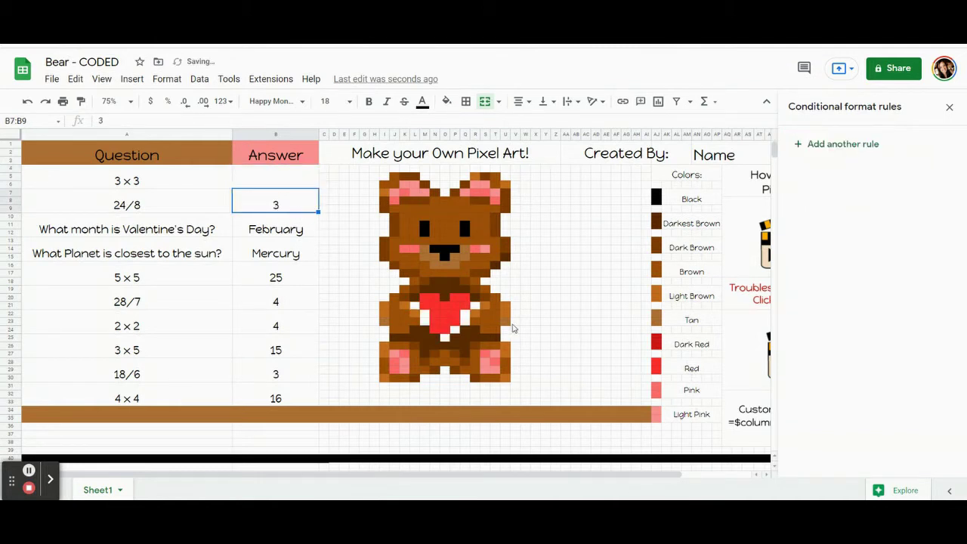
click(271, 186)
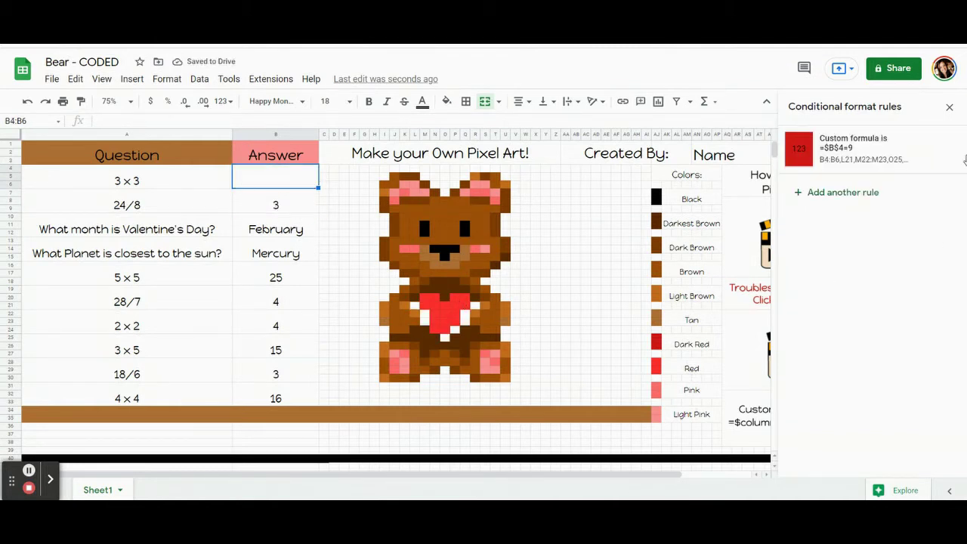
click(252, 206)
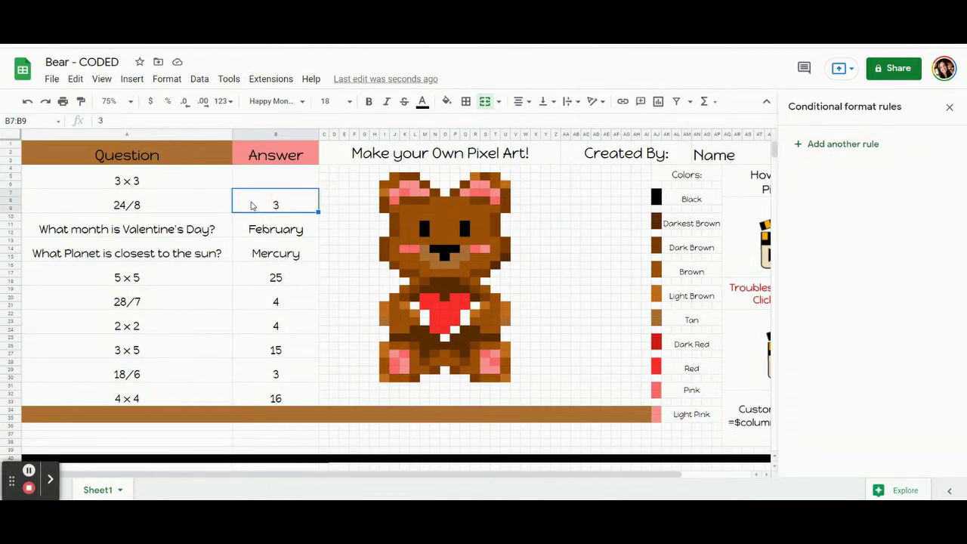
- Add another rule for B7:B9 and check the cheek pixel L14's colour
click(832, 145)
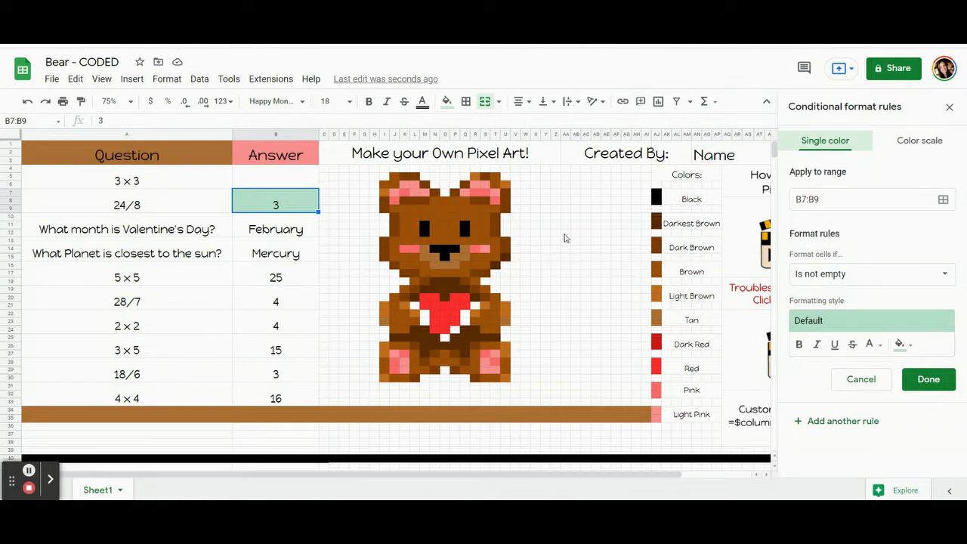
click(412, 249)
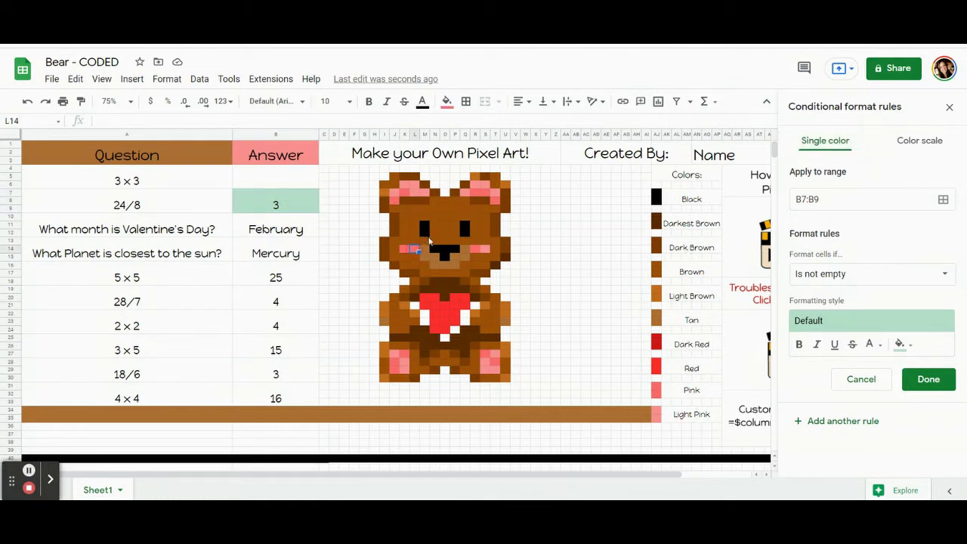
click(447, 101)
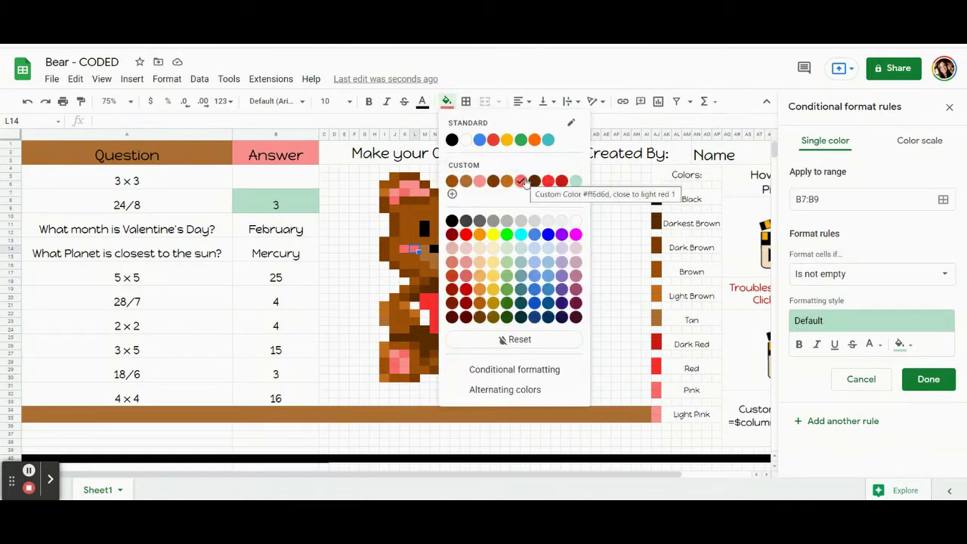
click(297, 203)
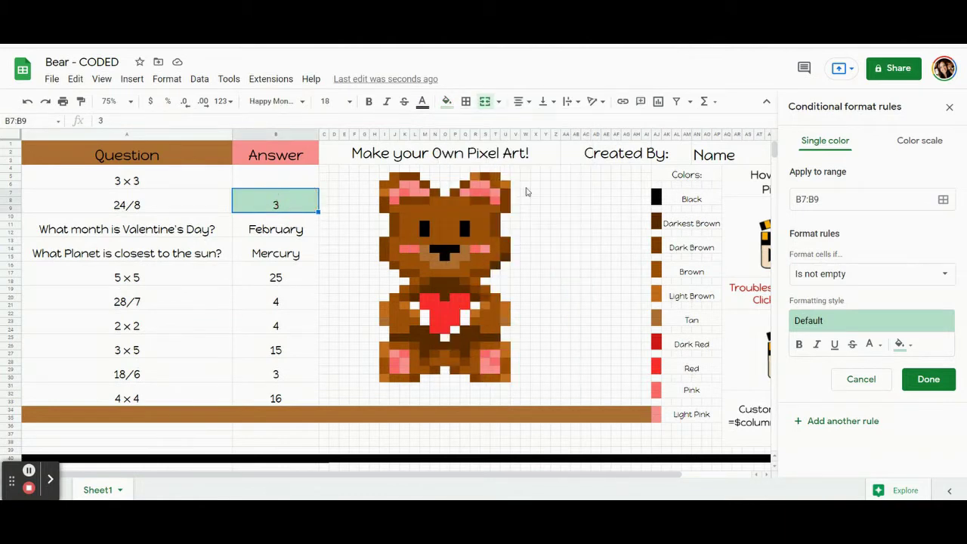
- Set the new rule's fill to light red #ff6d6d with a custom formula condition
click(912, 344)
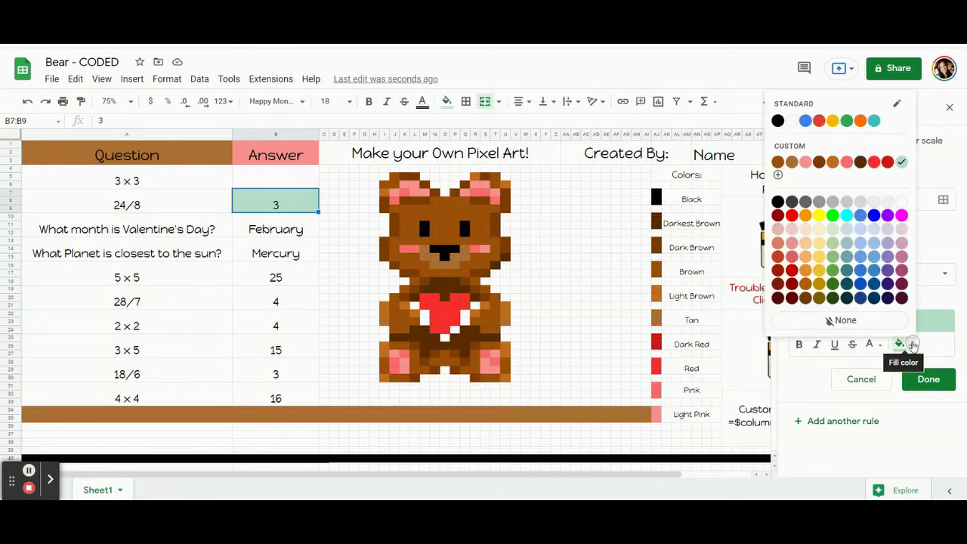
click(847, 162)
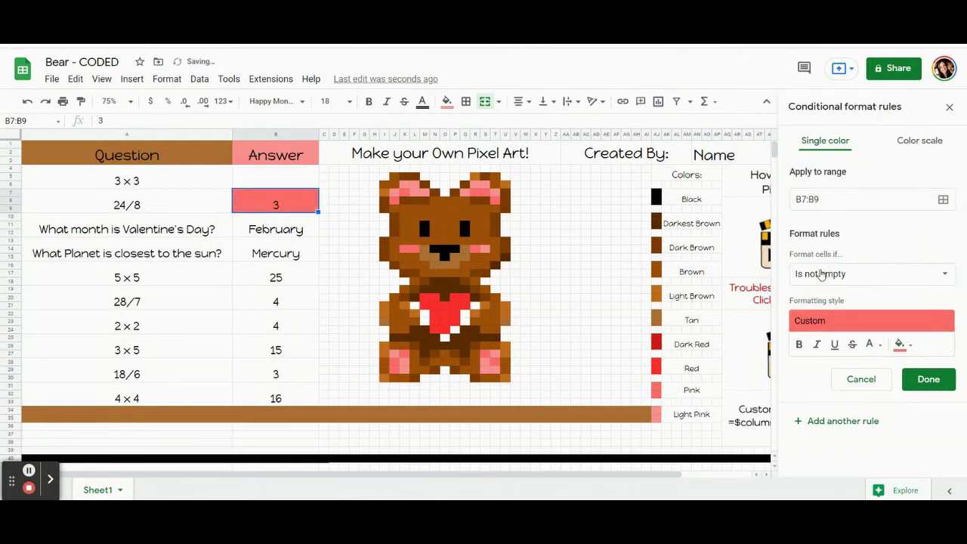
click(822, 273)
scroll(832, 352, down, 5)
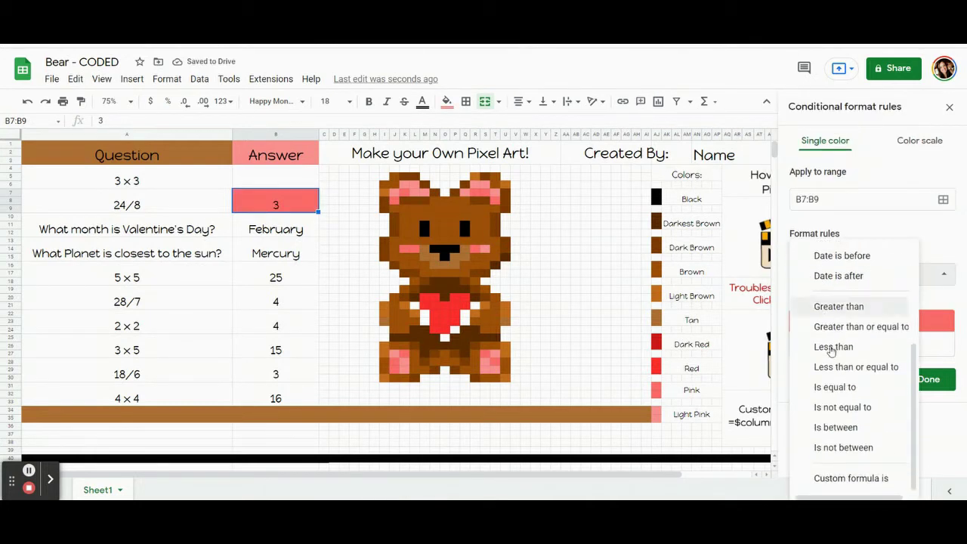
click(841, 481)
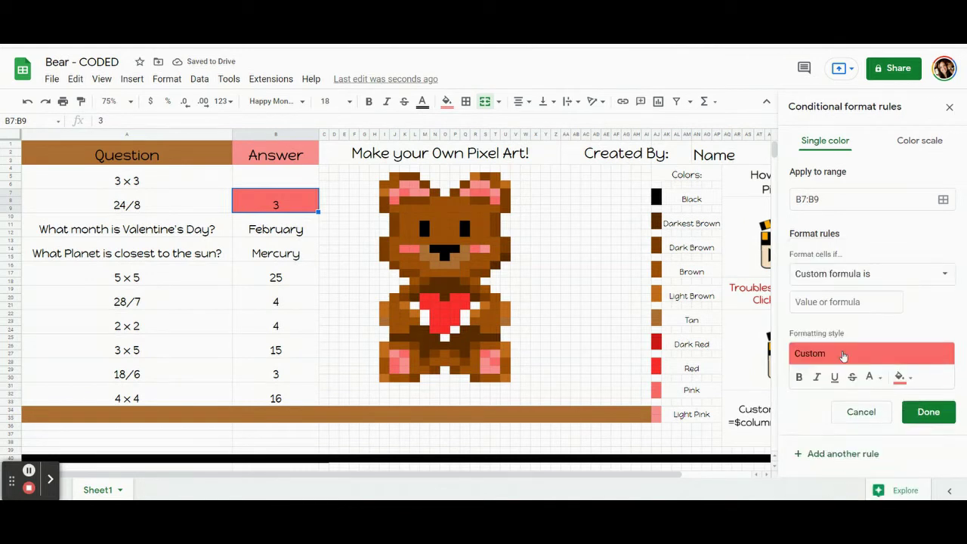
click(837, 302)
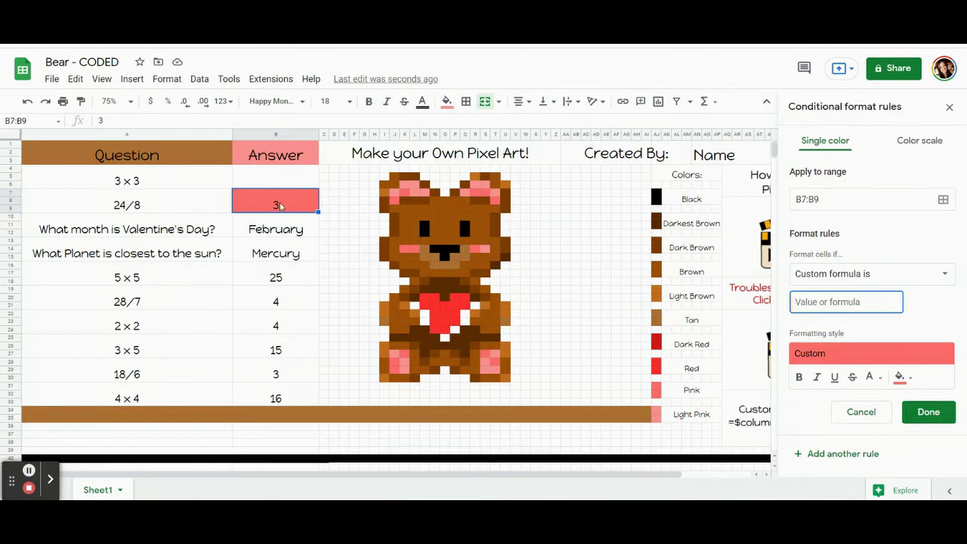
- Type the formula =$b$7=3 into the rule's formula box
text(=)
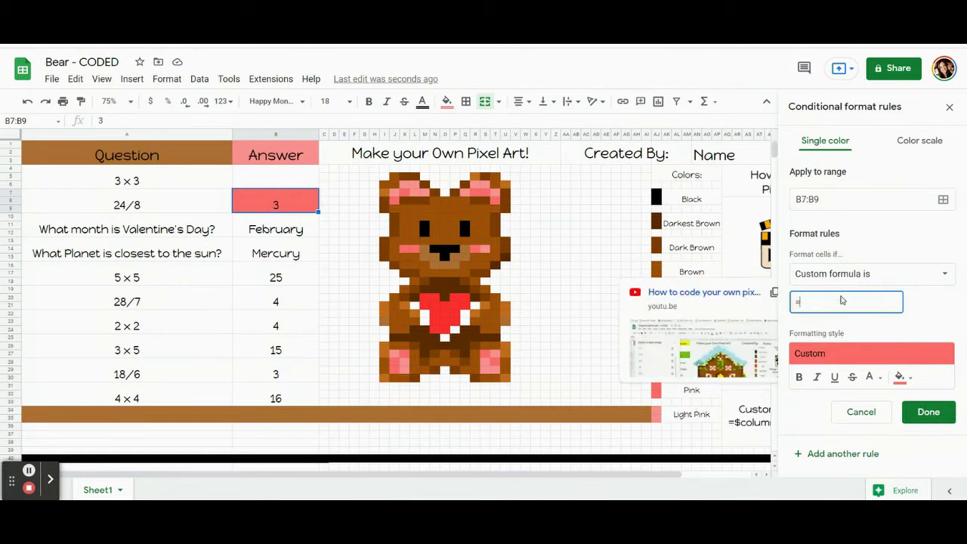
text($b$7=3)
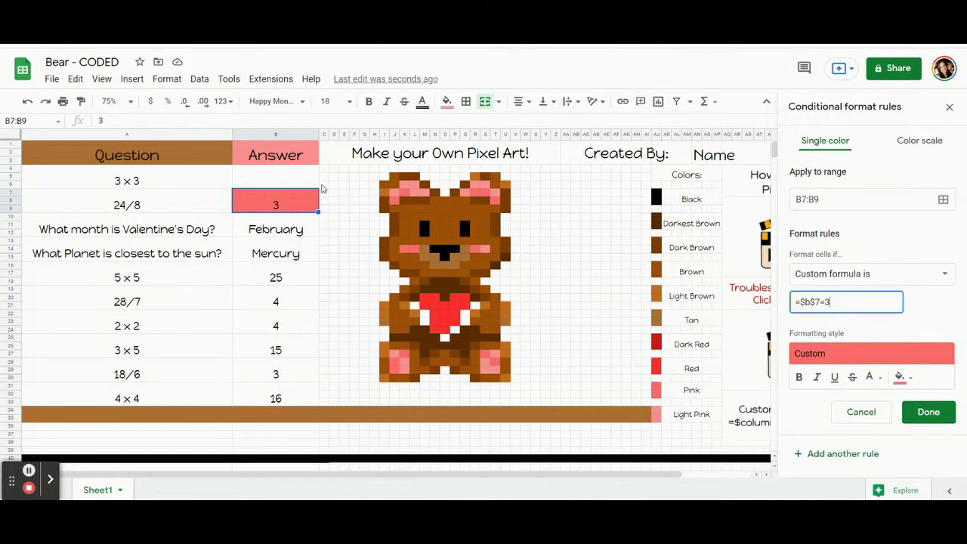
- Add ear and cheek pixels J8, K7, K14:L14, R14, R7:S7 and T8 to the rule's ranges
click(943, 199)
drag(528, 225, 178, 219)
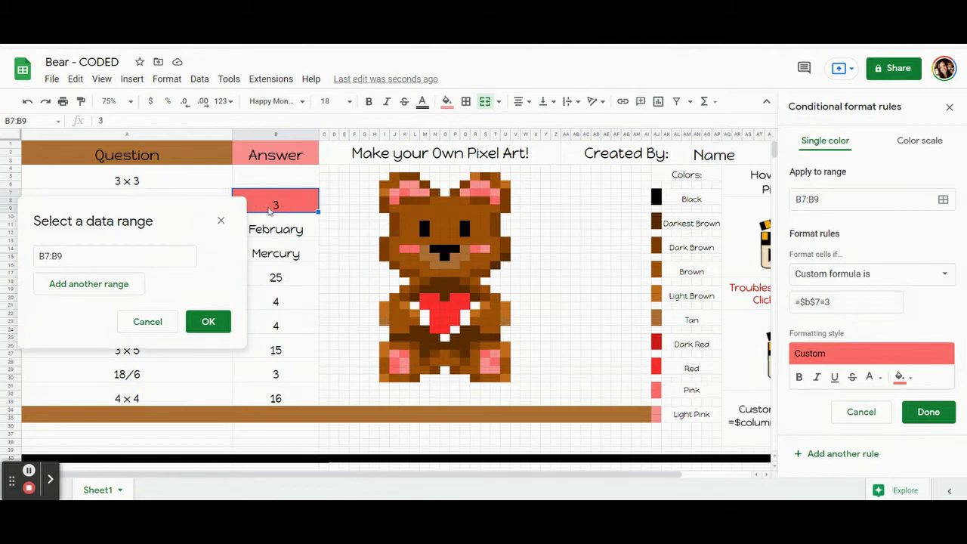
ctrl+click(400, 196)
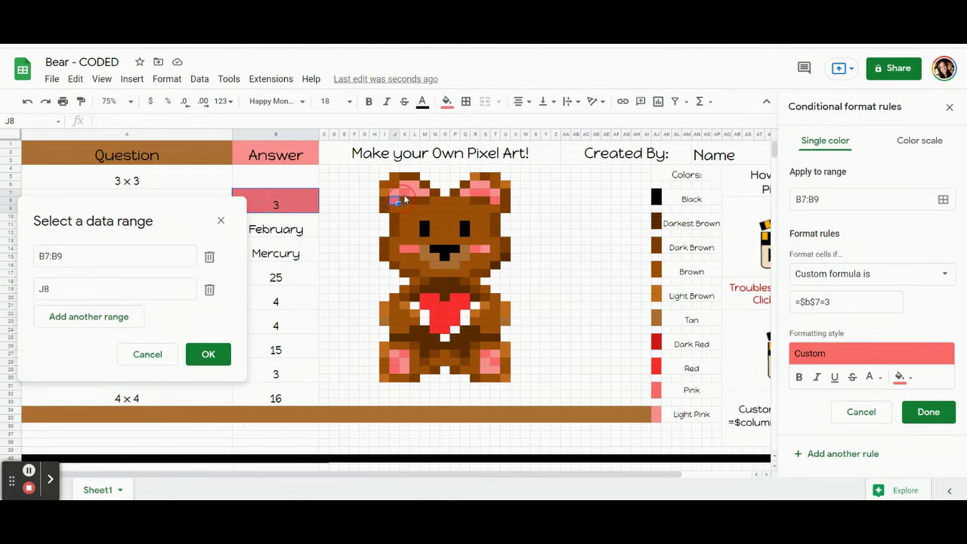
ctrl+click(404, 194)
ctrl+click(414, 253)
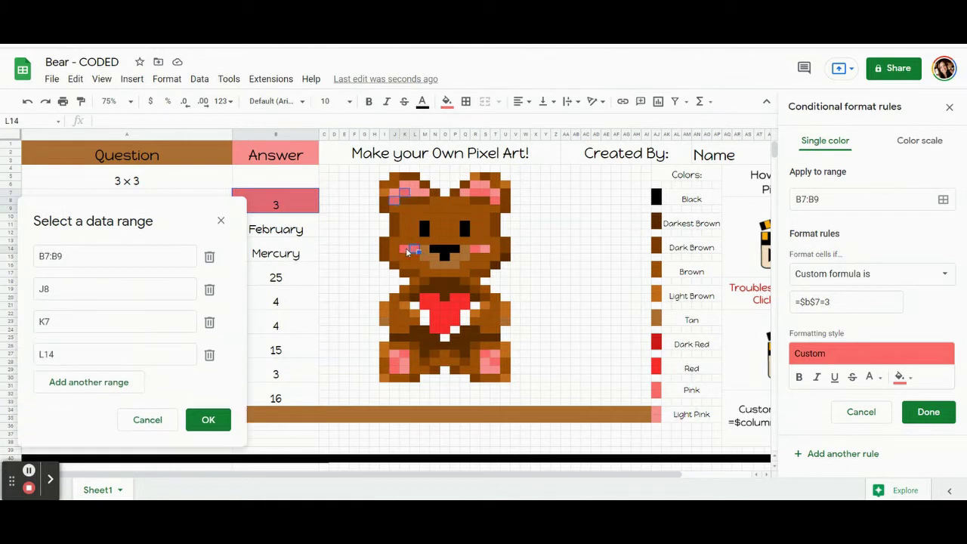
shift+click(406, 251)
ctrl+click(476, 249)
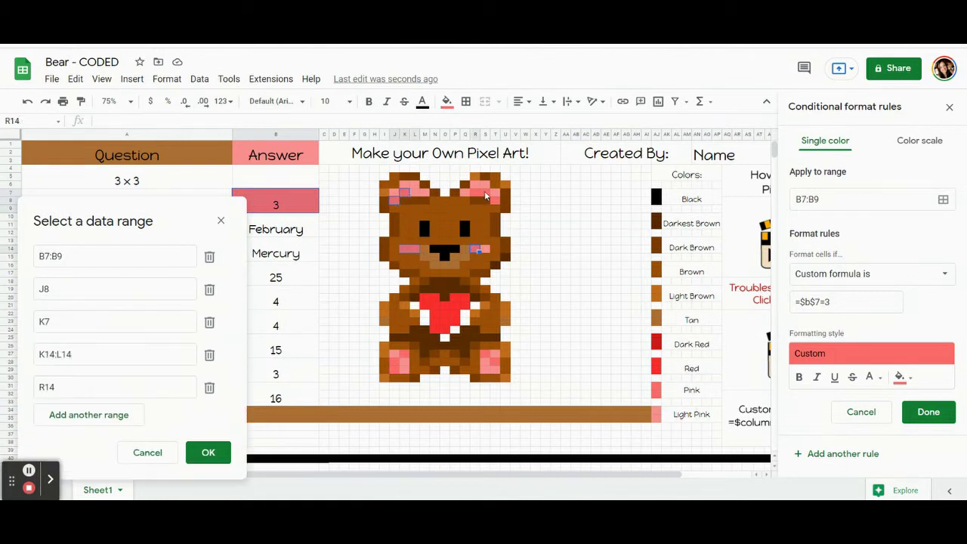
ctrl+click(477, 194)
shift+click(488, 196)
ctrl+click(496, 202)
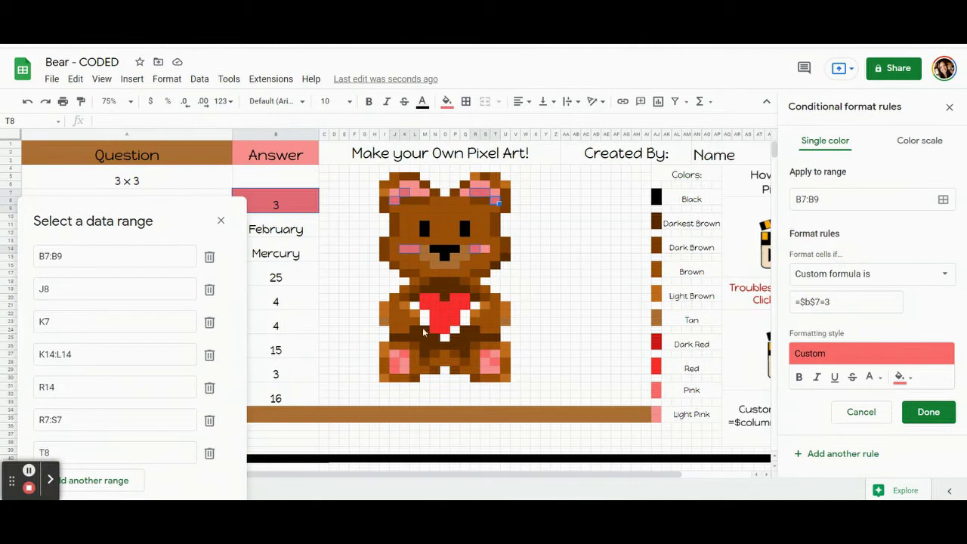
- Add paw pixels K27, J28:J29, T28 and S27, undoing a stray empty range
ctrl+click(404, 354)
ctrl+click(394, 362)
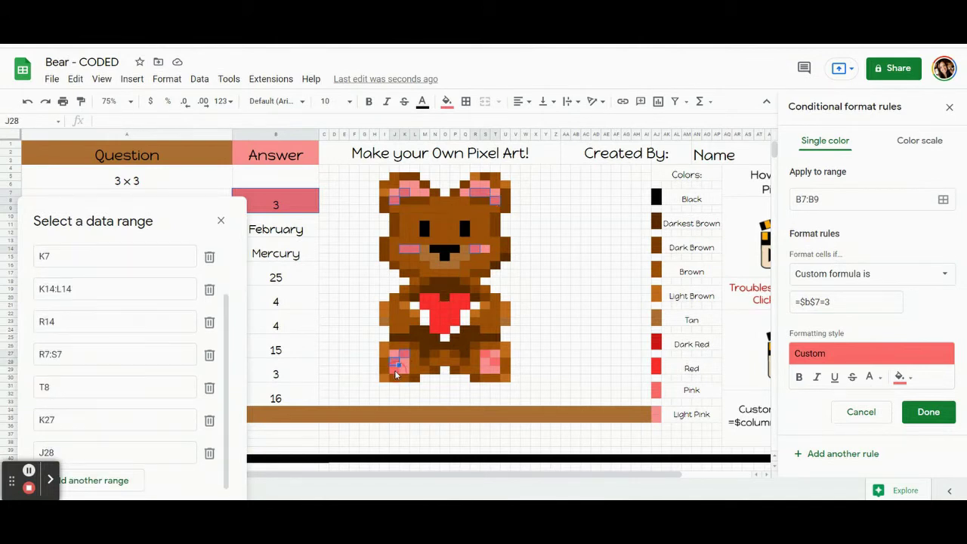
key(shift+Down)
ctrl+click(494, 363)
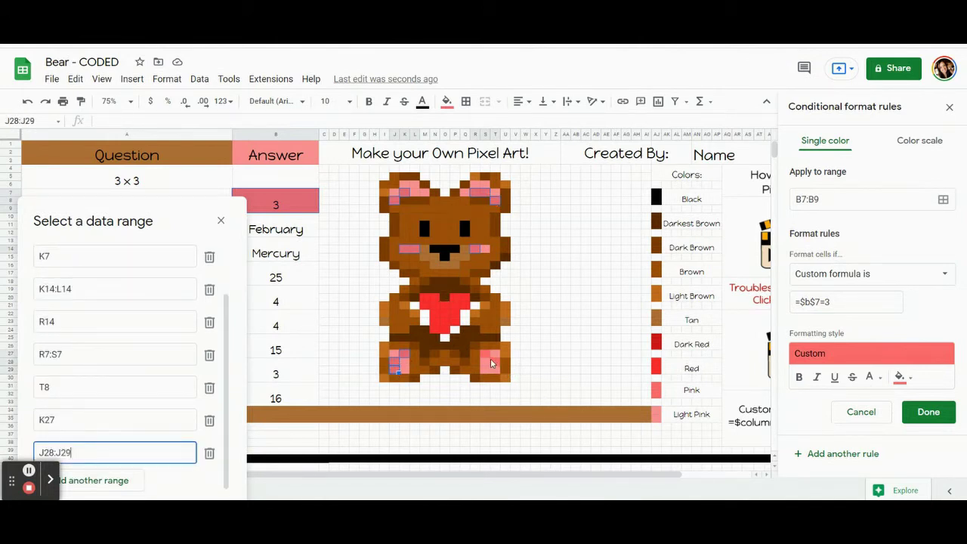
ctrl+click(487, 355)
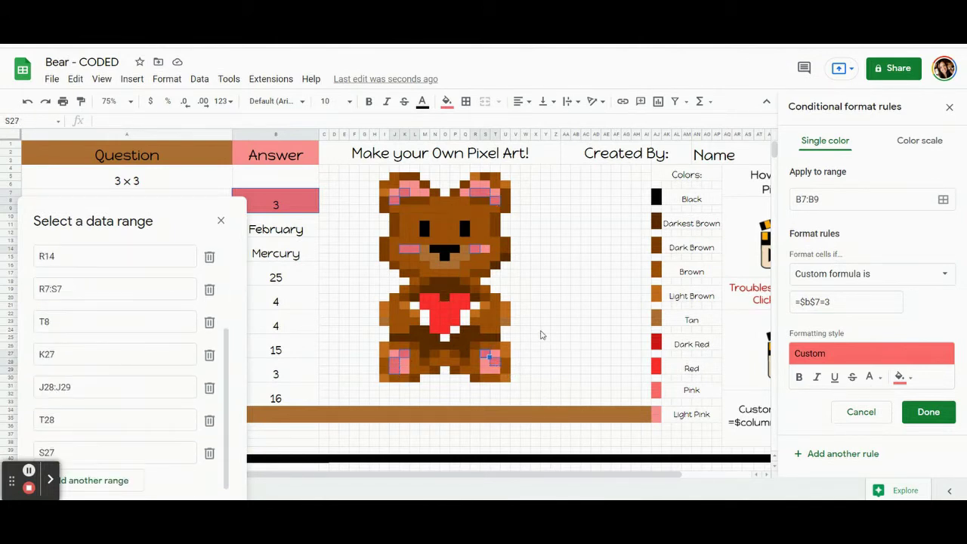
ctrl+click(574, 256)
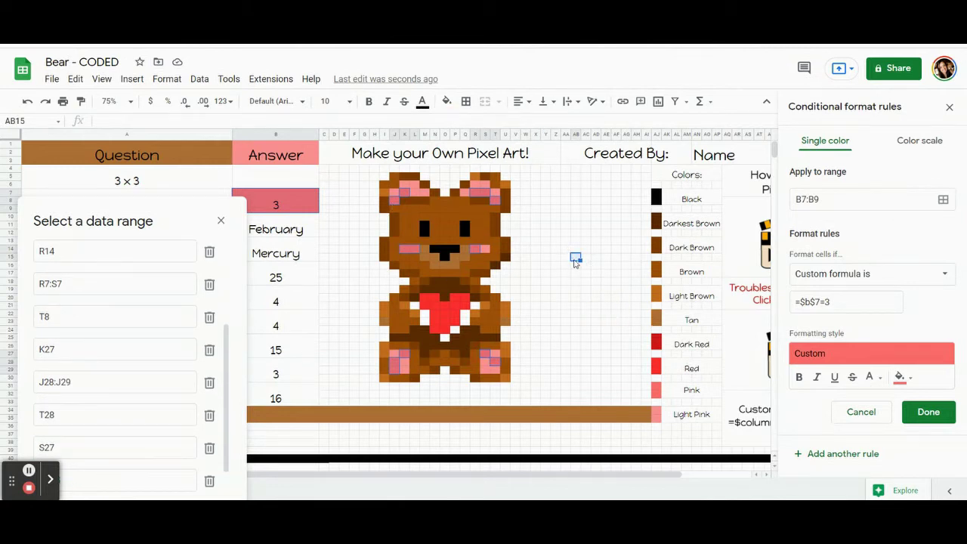
key(ctrl+z)
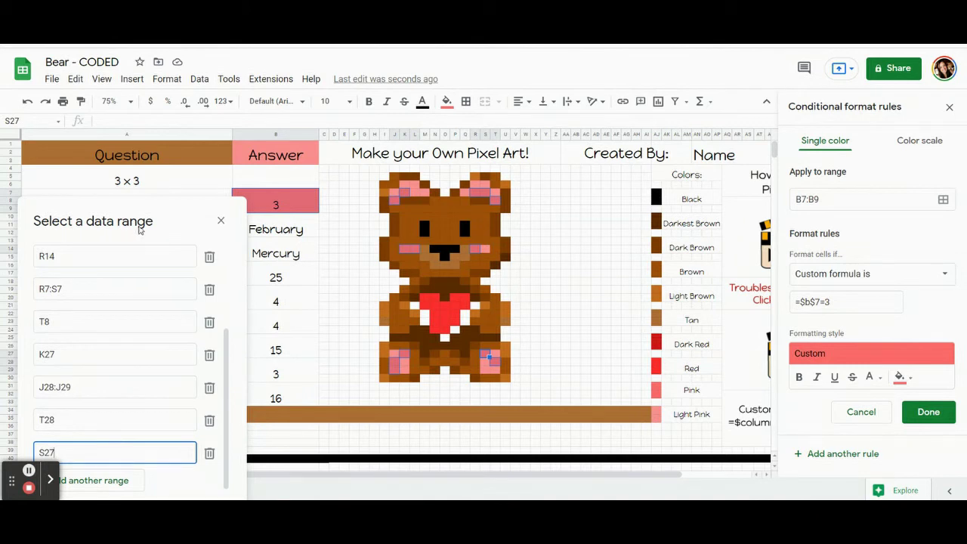
- Confirm the ranges and save the light-red =$B$7=3 rule
drag(141, 222, 144, 88)
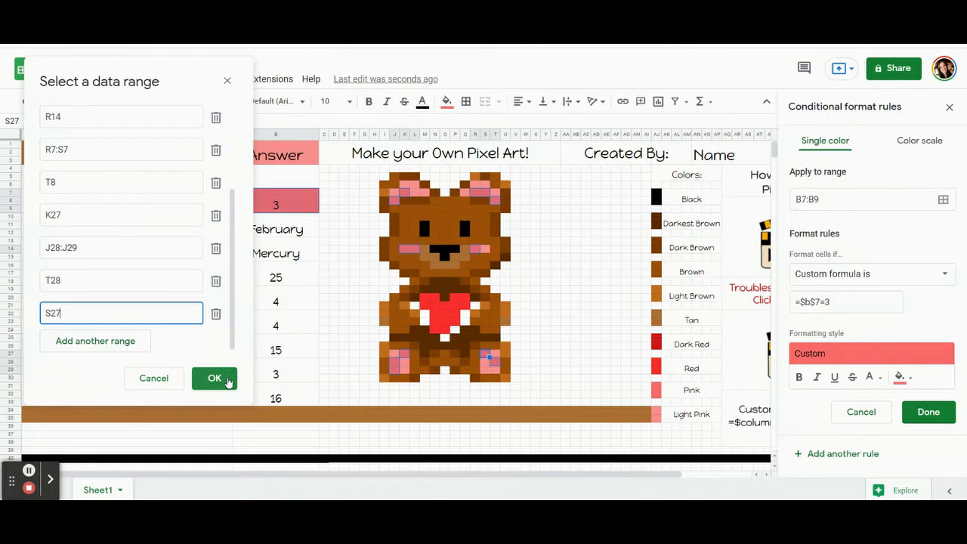
click(228, 384)
click(923, 422)
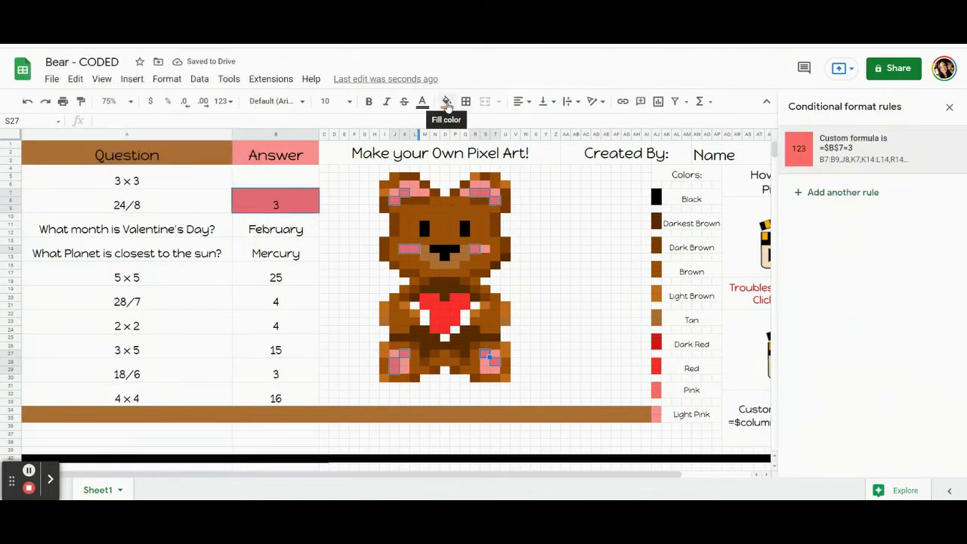
- Reset the plain fill colour on the selected pink pixels
click(447, 102)
click(516, 340)
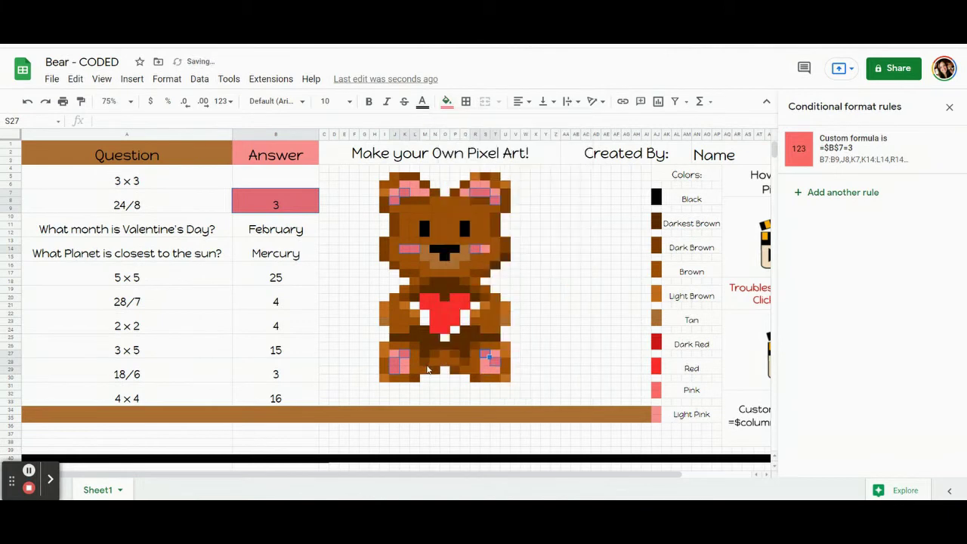
click(117, 309)
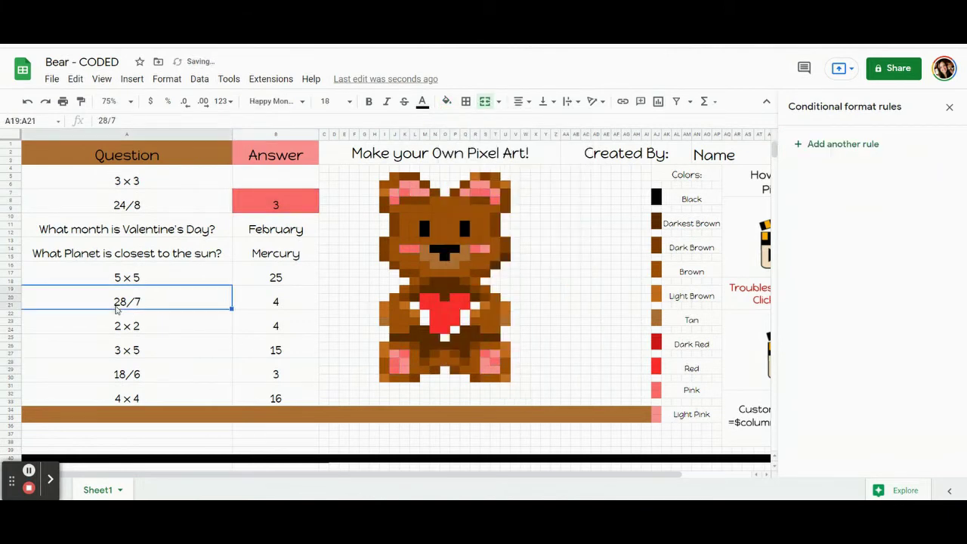
- Delete the answer 3, then type 9 in B4 and 3 in B7 to colour the bear
click(278, 208)
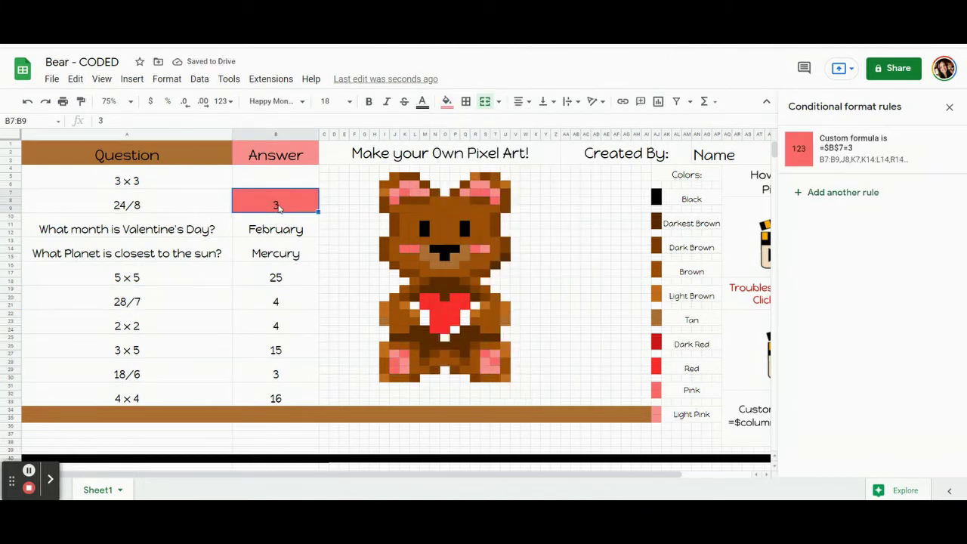
key(Delete)
click(281, 257)
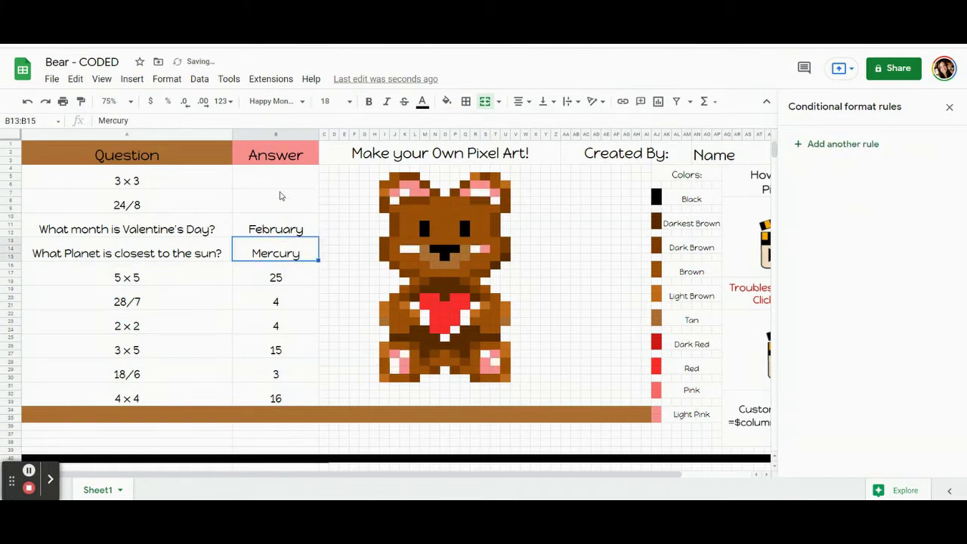
click(280, 196)
click(280, 177)
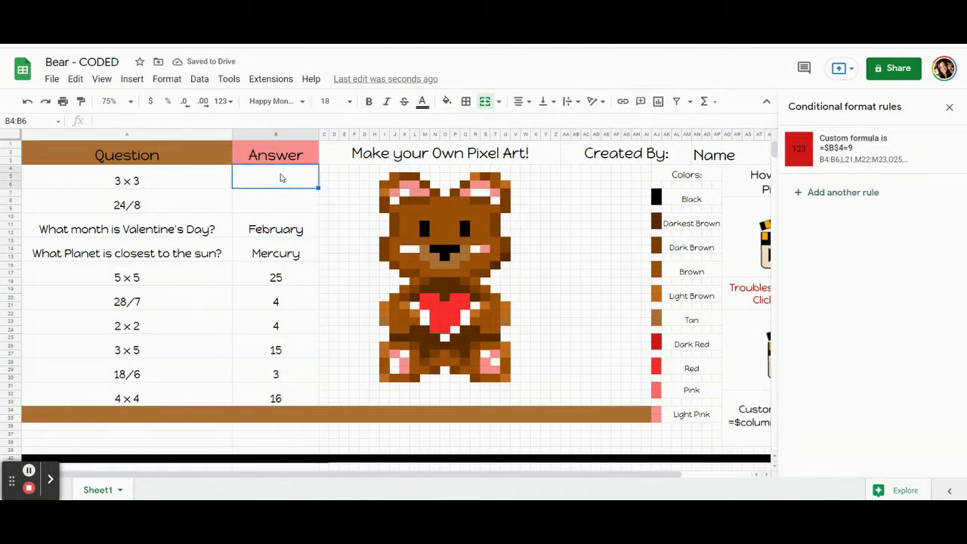
text(9)
key(Return)
text(3)
click(290, 255)
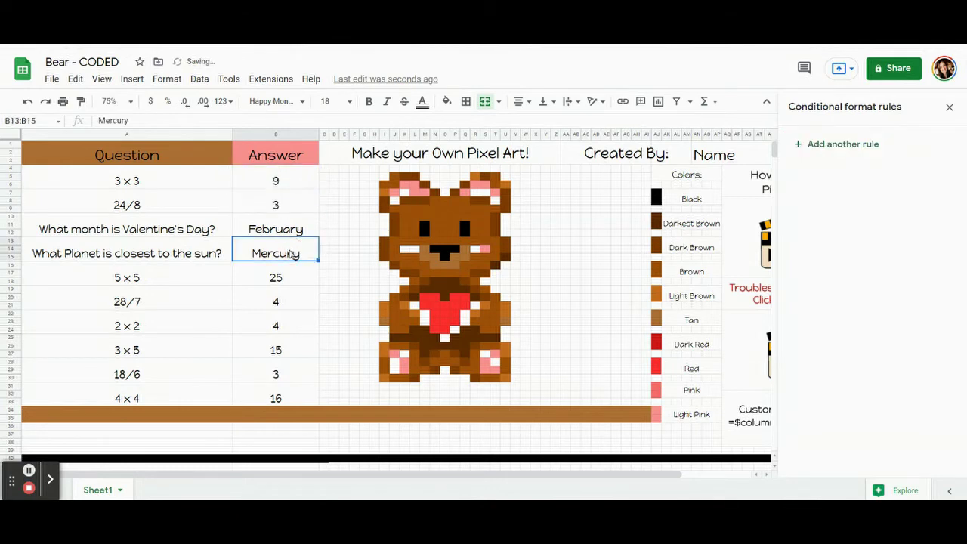
- Clear the test answers from the 3×3 and 24/8 cells
click(270, 180)
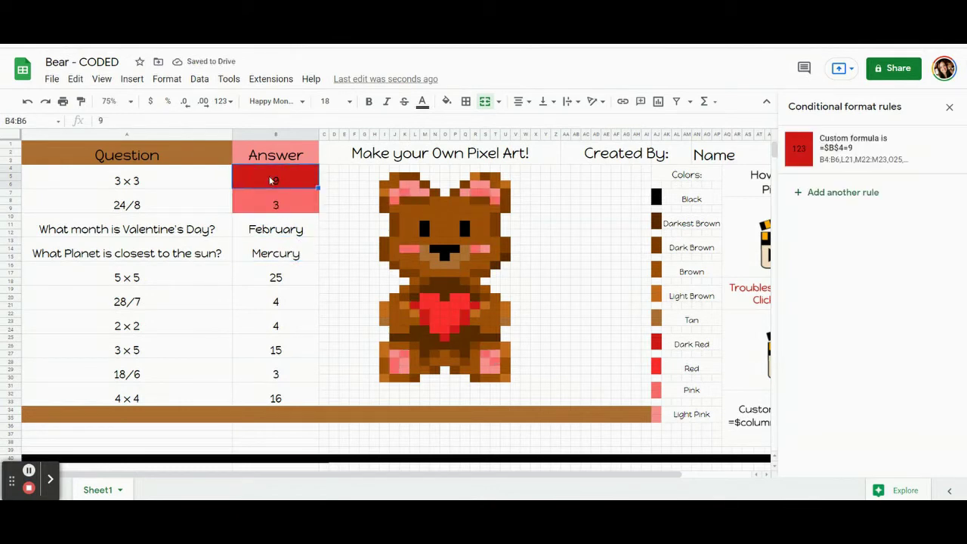
key(Delete)
click(272, 198)
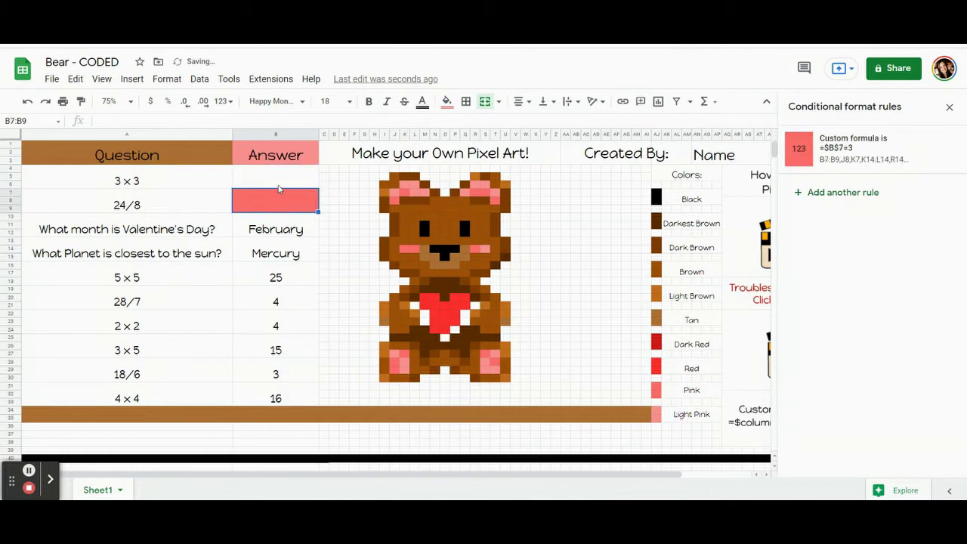
key(Delete)
key(Up)
click(301, 204)
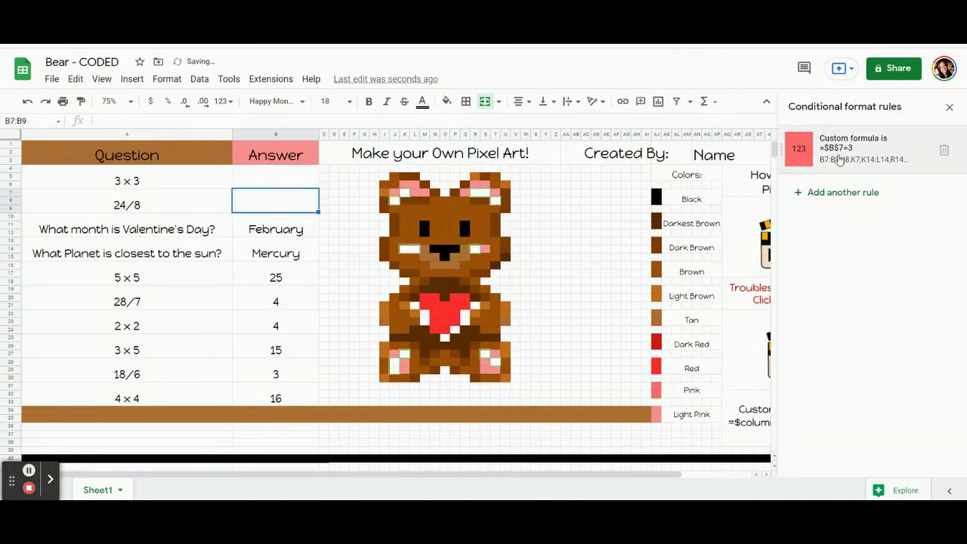
- Start a new rule on B10:B12 with a black fill and a Custom formula is condition
click(272, 230)
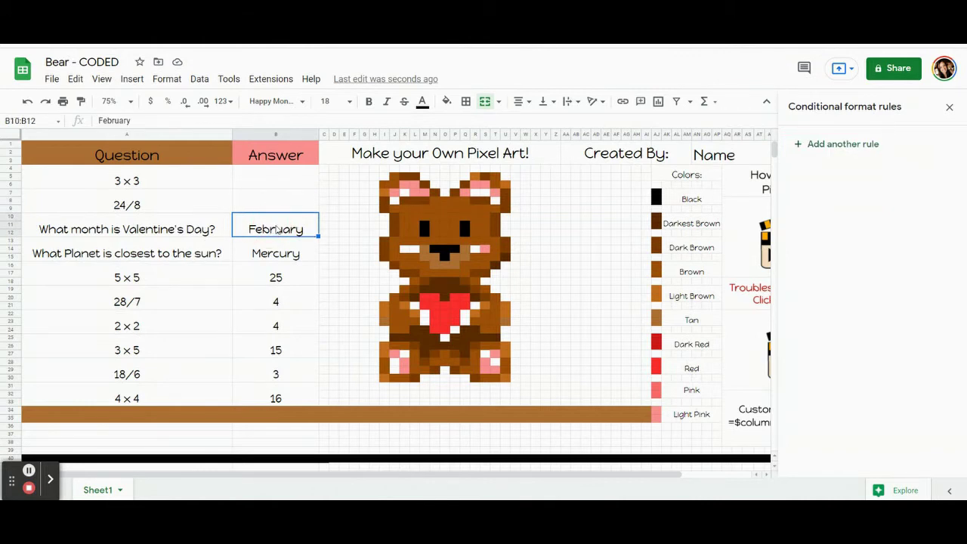
click(845, 150)
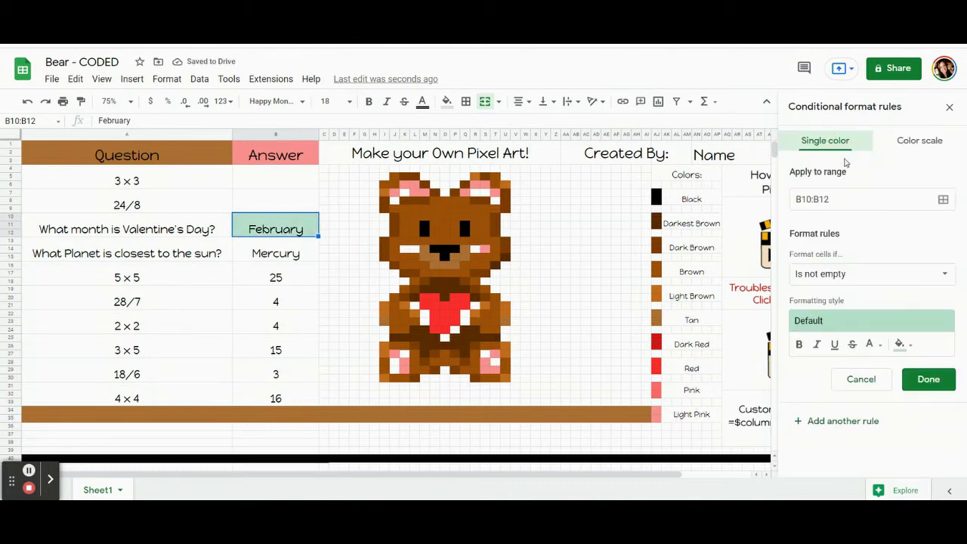
click(902, 346)
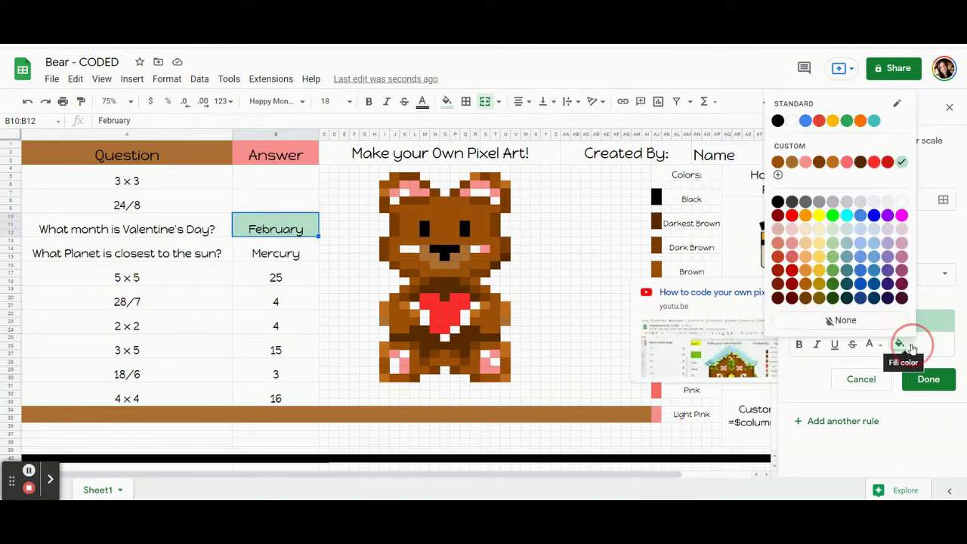
click(778, 203)
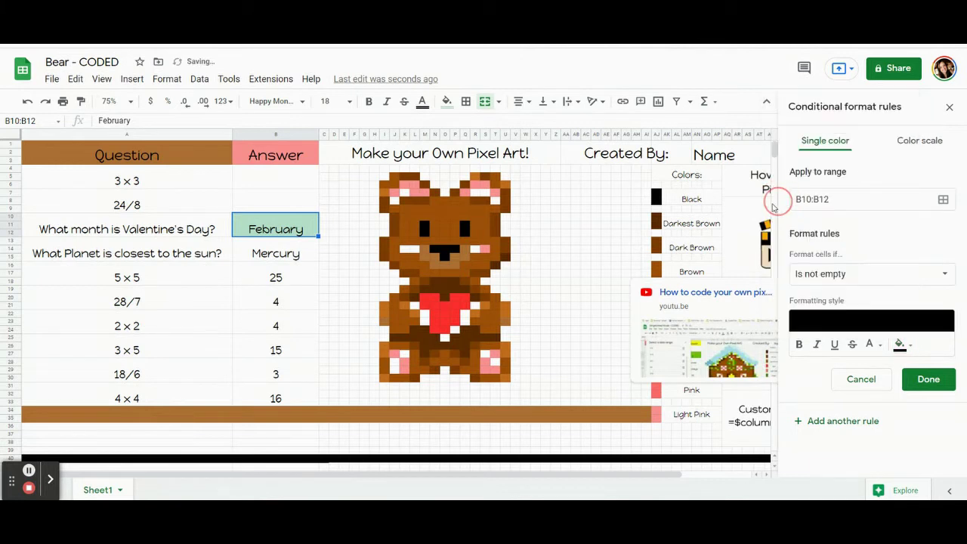
click(870, 275)
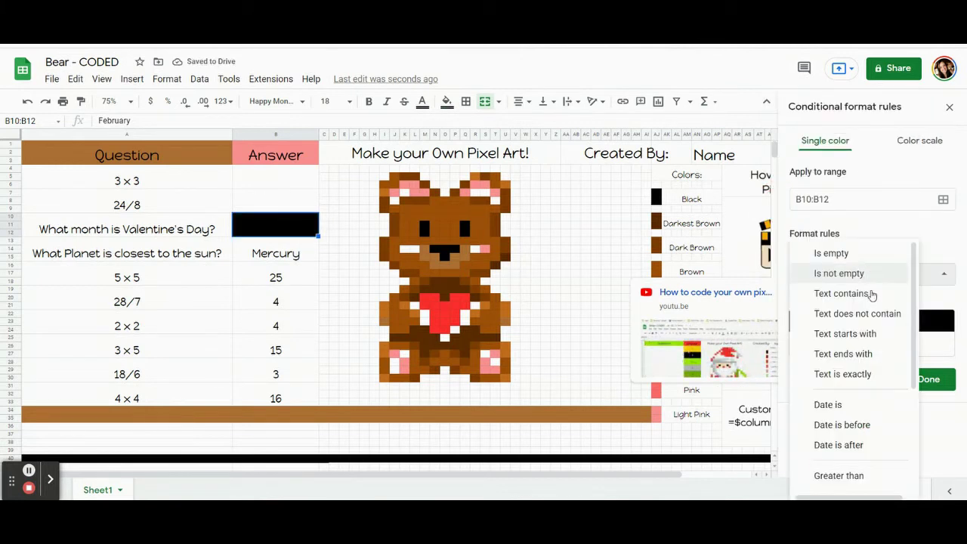
scroll(875, 310, down, 3)
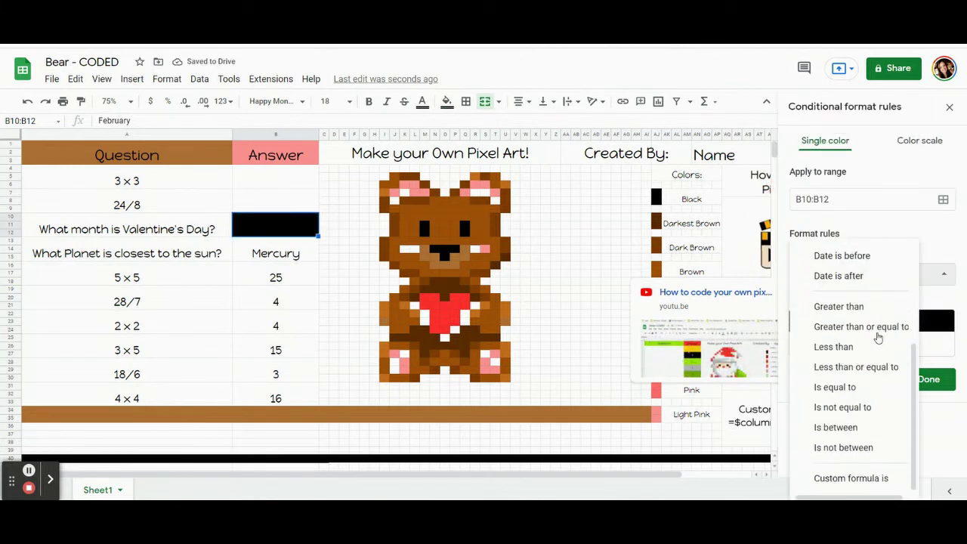
click(873, 479)
- Enter the custom formula =$b$10="february", replacing the mistaken single quote with a double quote
click(824, 301)
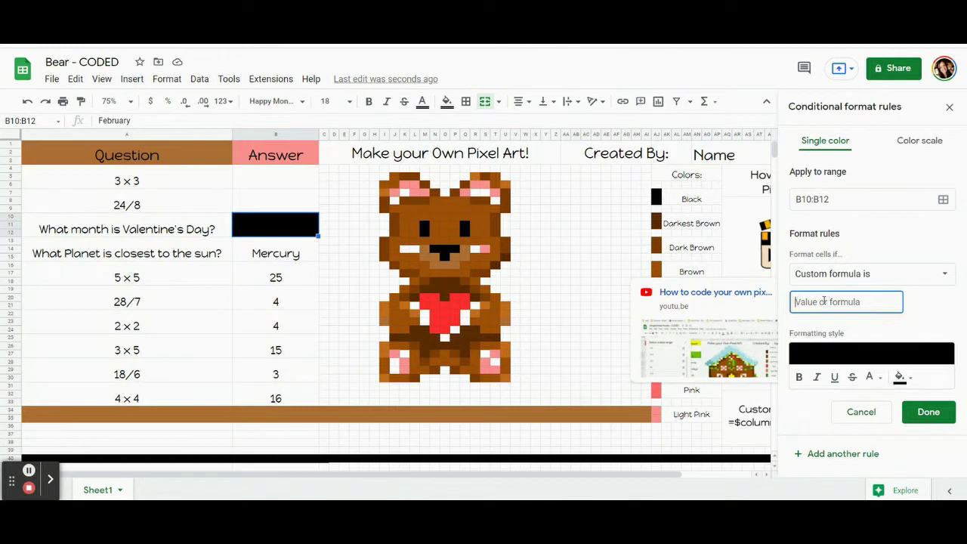
text(=)
text($b$10=february)
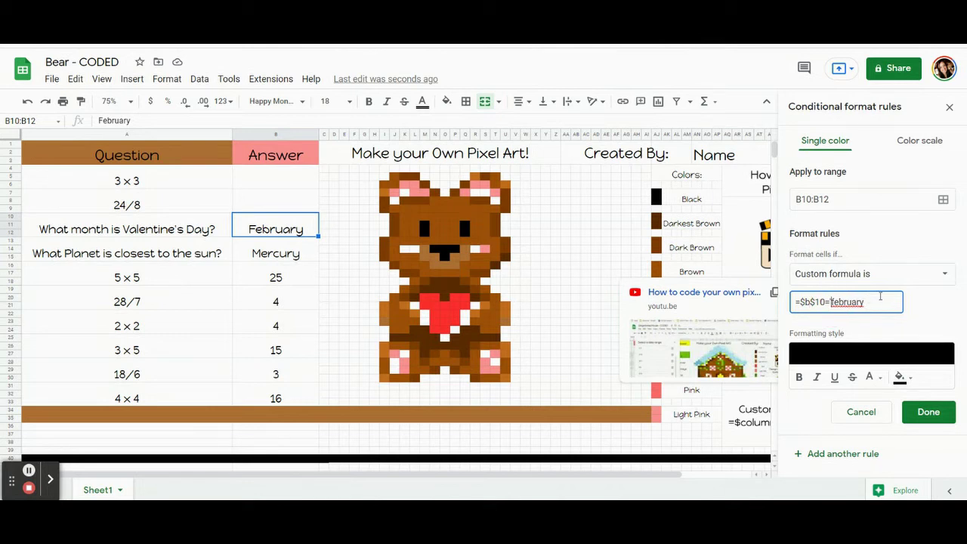
click(831, 302)
text(')
click(860, 302)
click(890, 302)
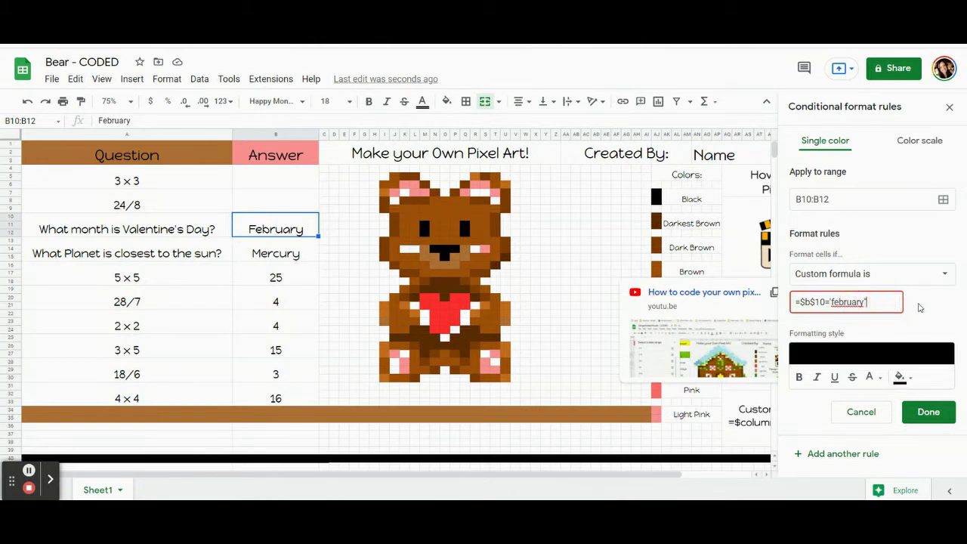
click(831, 302)
key(BackSpace)
text(")
click(918, 317)
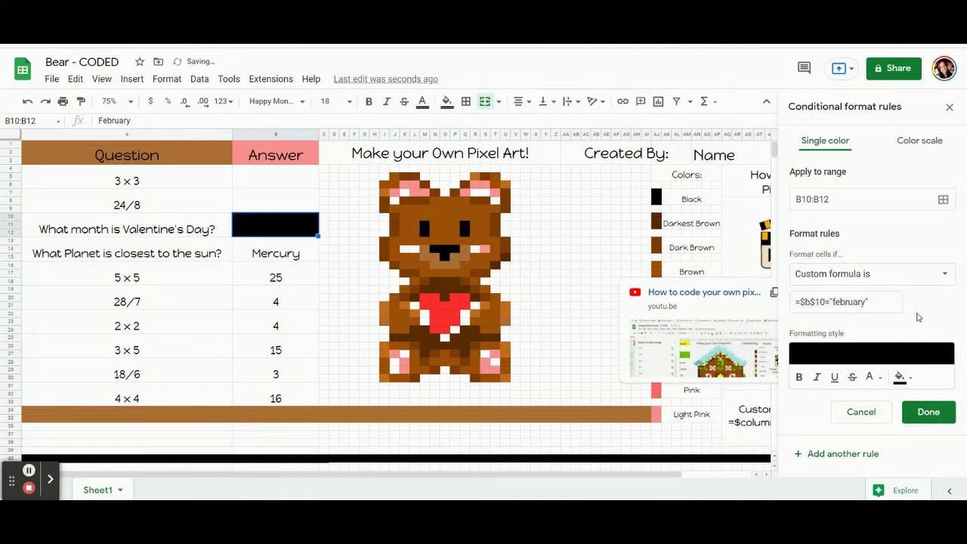
click(855, 301)
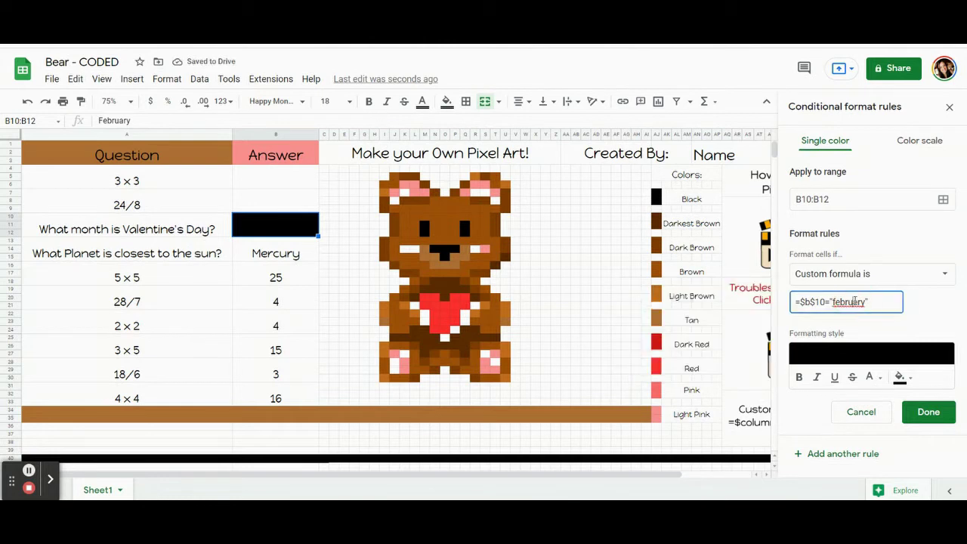
- Add eye pixels M11:M12 and Q11:Q12 and nose pixels N14:P14 and O15 to the February rule's range
click(943, 200)
drag(512, 205, 187, 204)
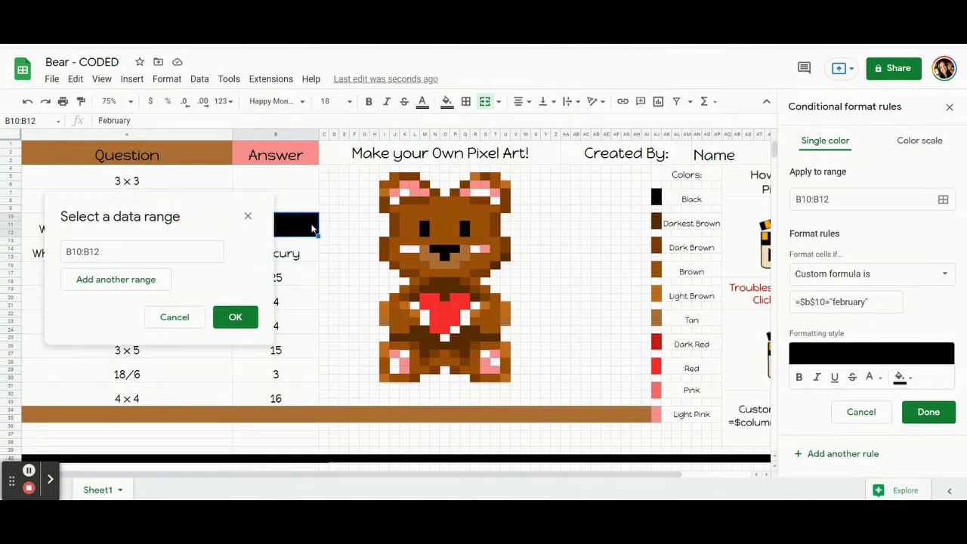
ctrl+click(425, 226)
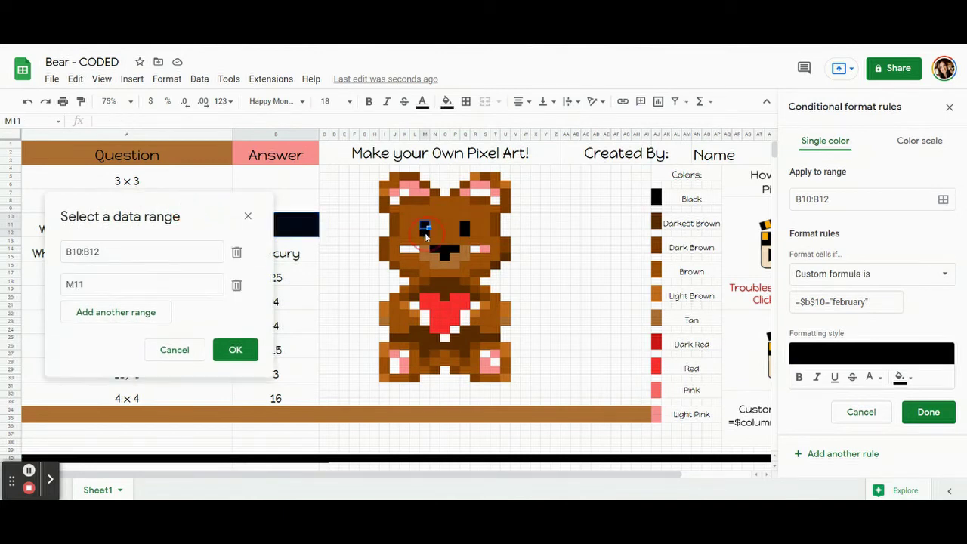
ctrl+click(465, 230)
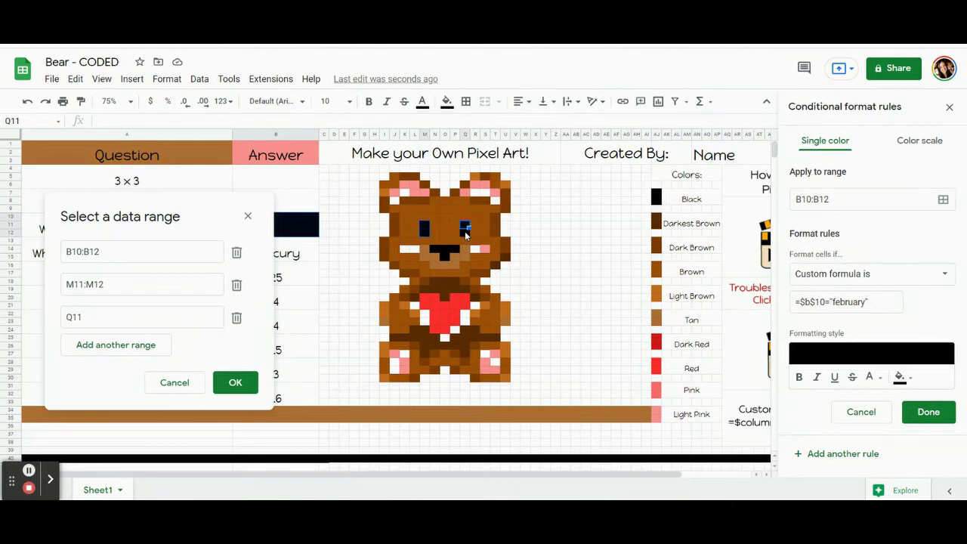
shift+click(464, 235)
ctrl+click(455, 251)
shift+click(445, 251)
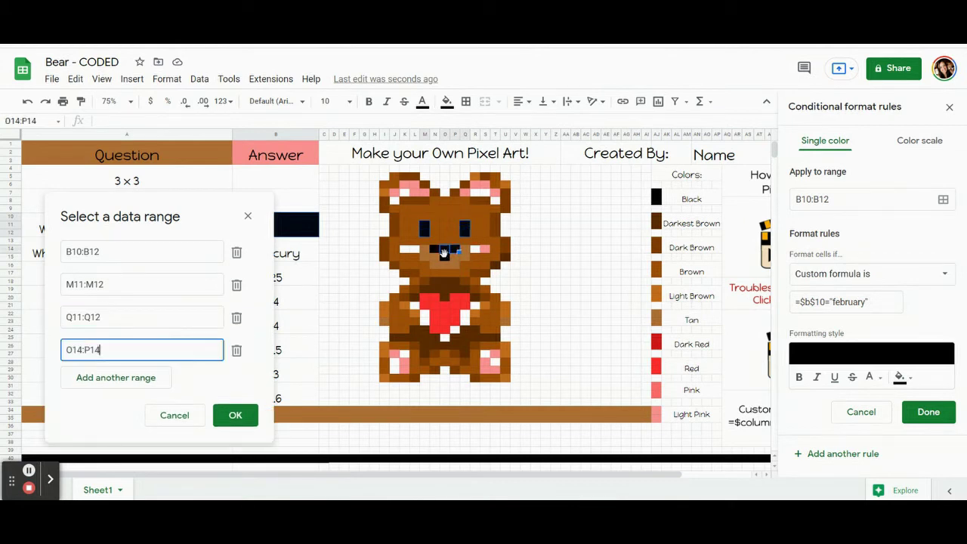
ctrl+click(437, 255)
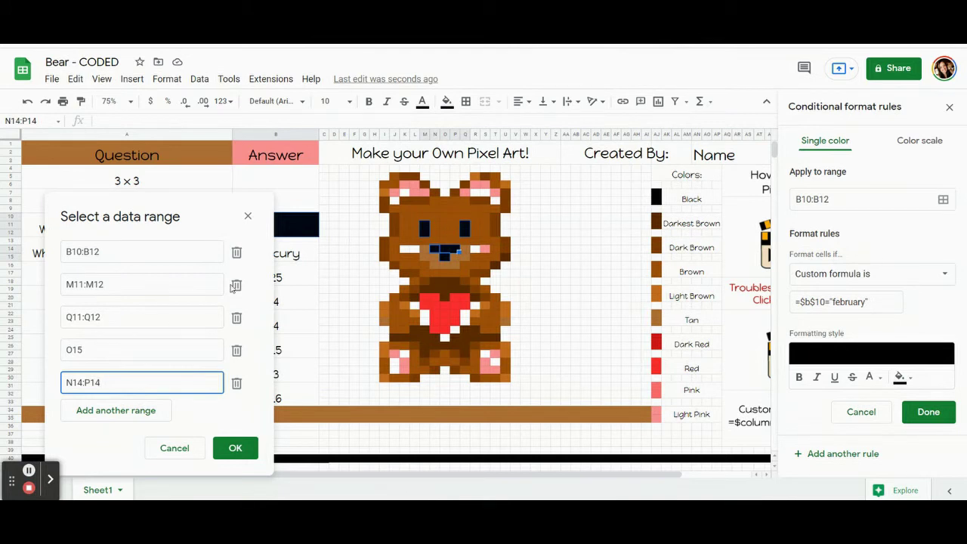
drag(182, 219, 155, 154)
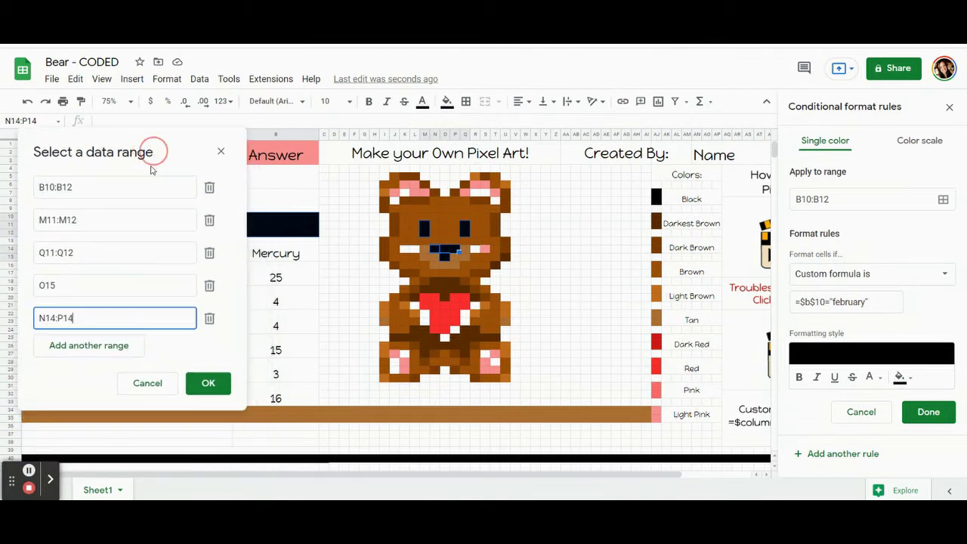
click(206, 383)
- Save the February rule and reset the answer cell's fill colour
click(912, 416)
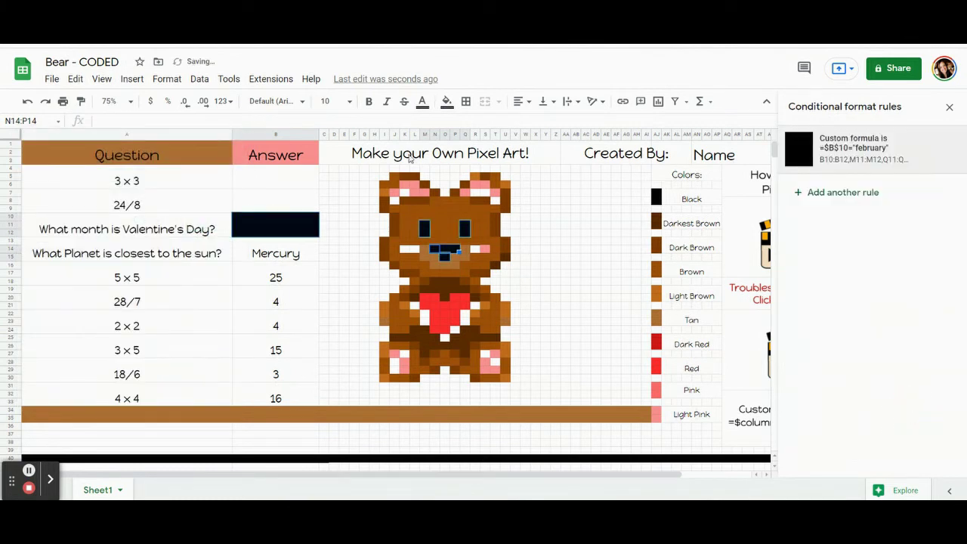
click(447, 102)
click(506, 342)
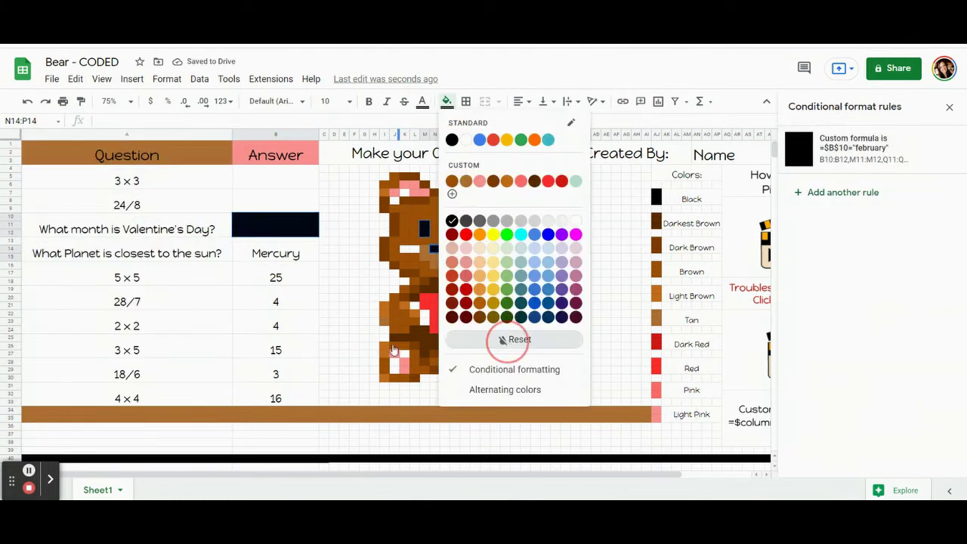
click(317, 330)
click(296, 239)
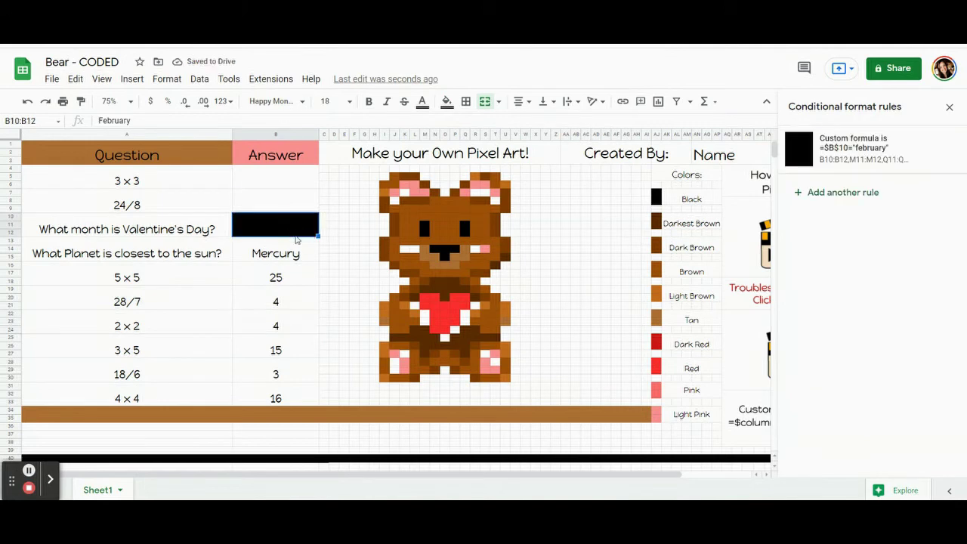
- Clear B10, then enter the test answers 9, 3 and february
key(Delete)
click(341, 316)
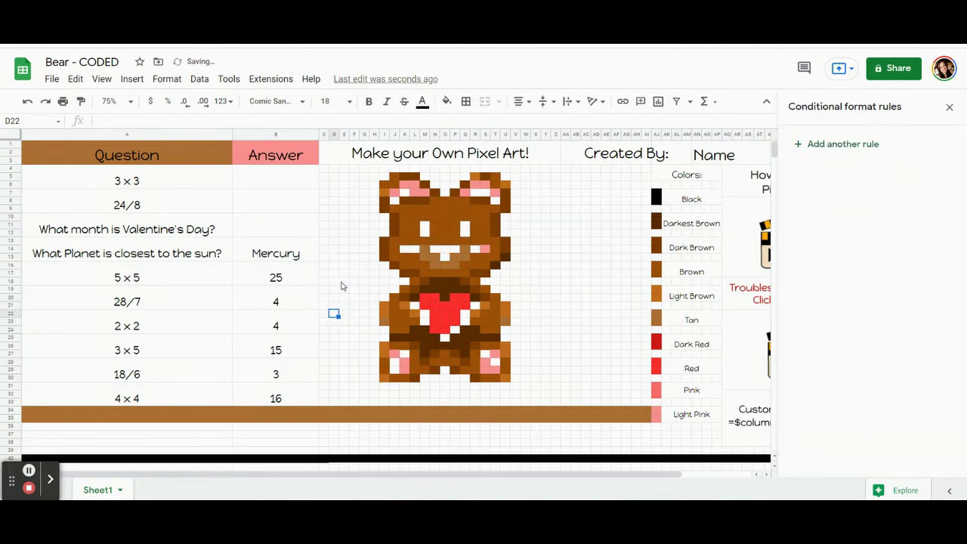
click(288, 179)
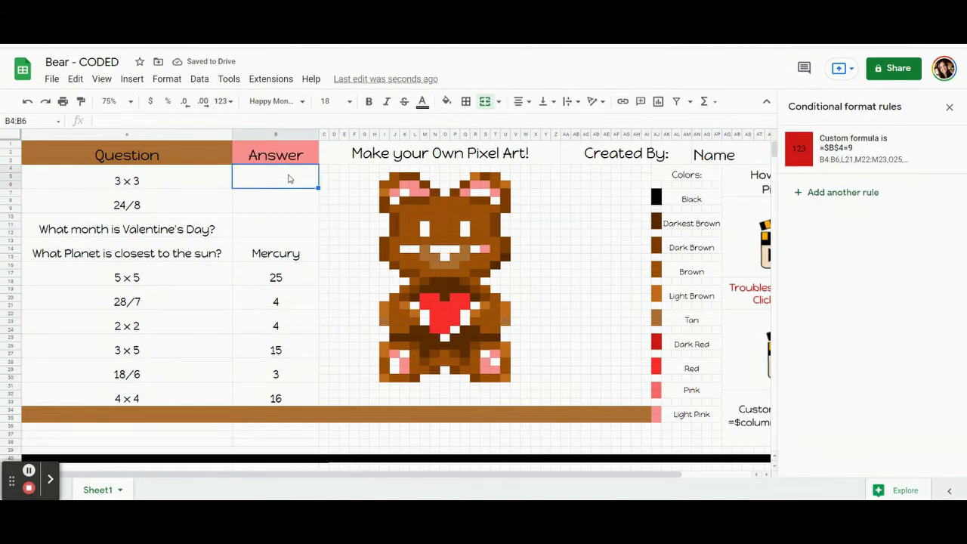
text(9)
key(Return)
text(3)
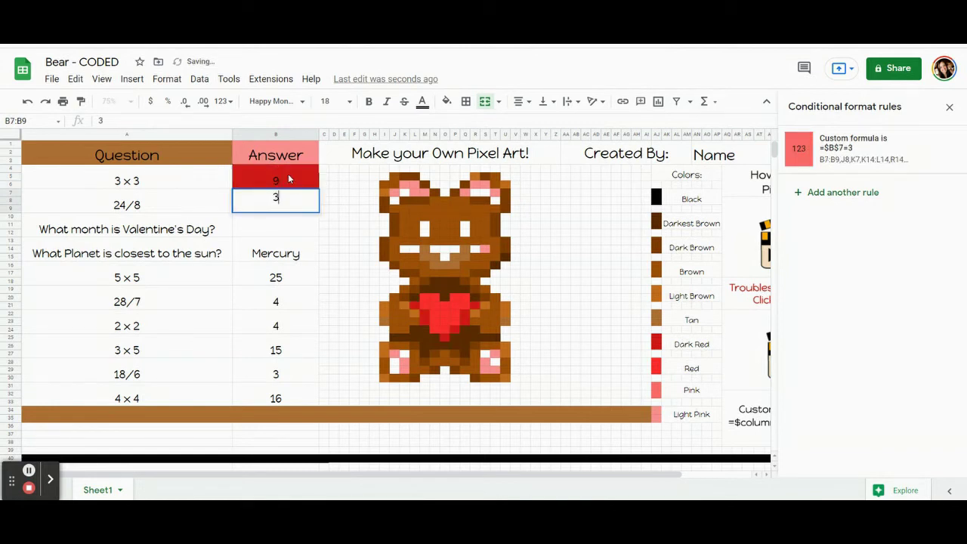
key(Return)
text(february)
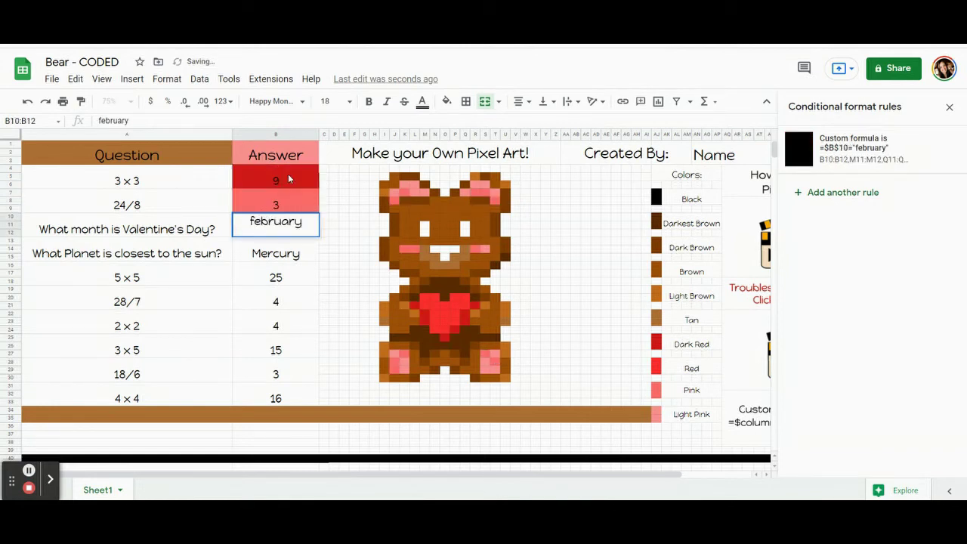
key(Return)
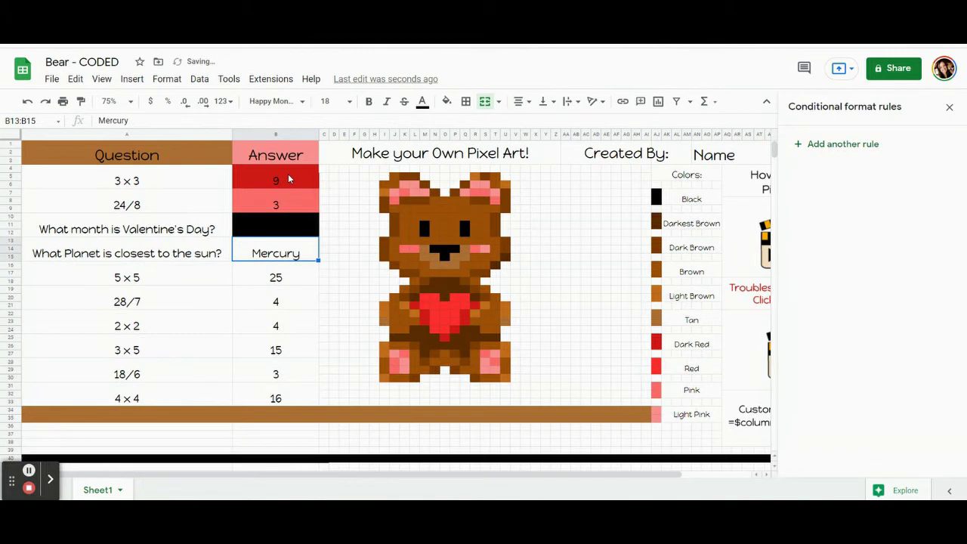
click(289, 221)
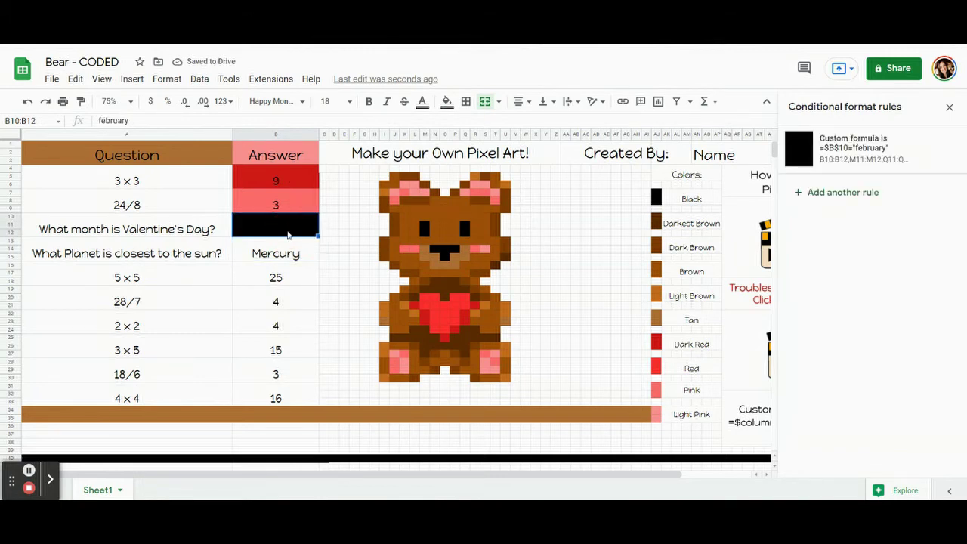
- Set the February rule's text colour to white and save the rule
click(851, 151)
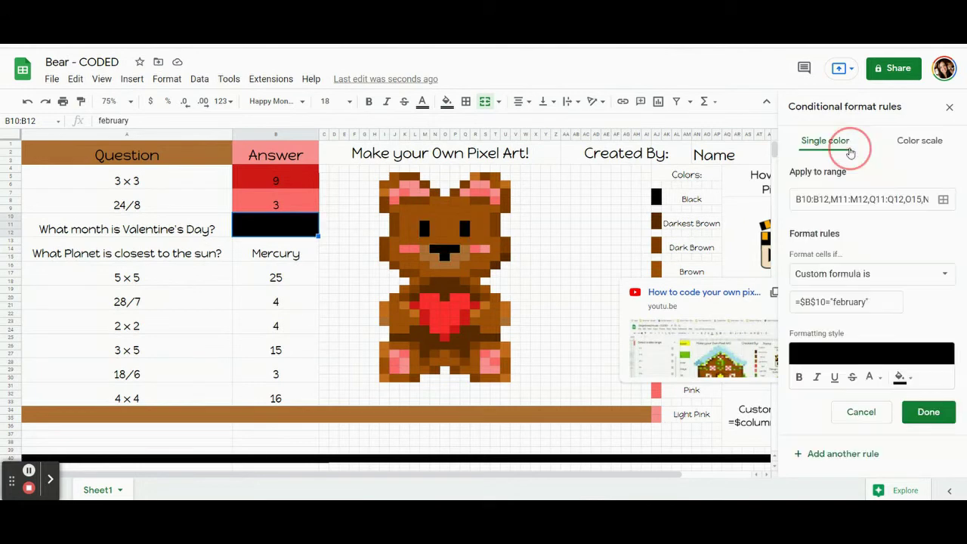
click(899, 382)
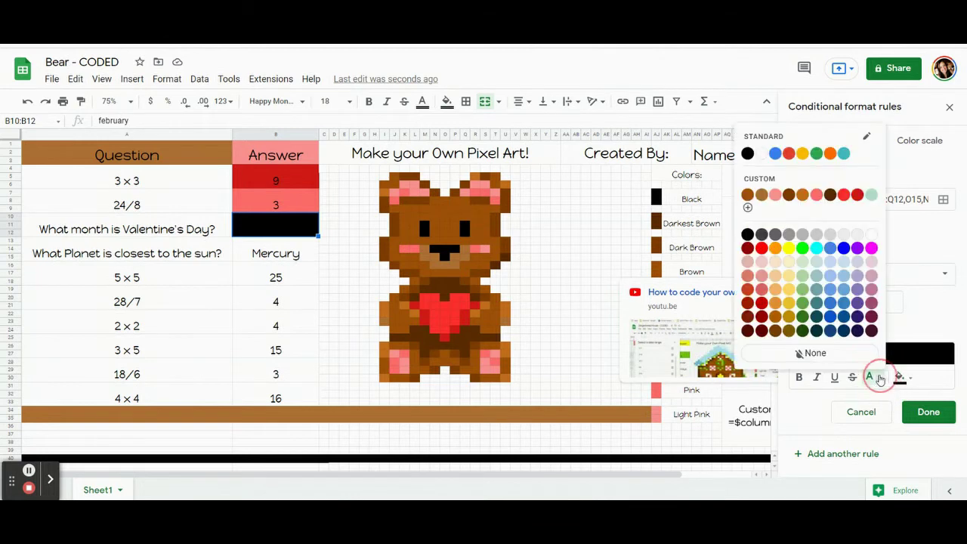
click(870, 237)
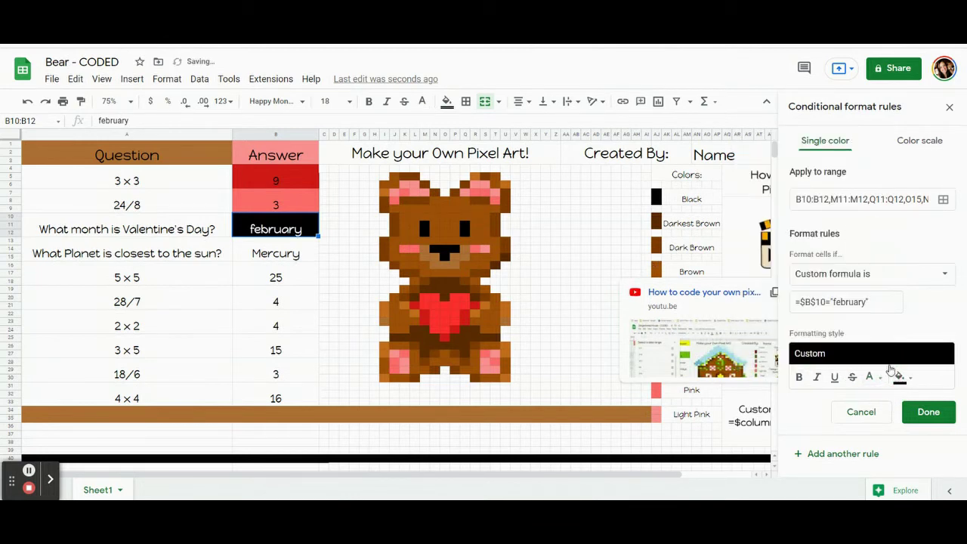
click(929, 412)
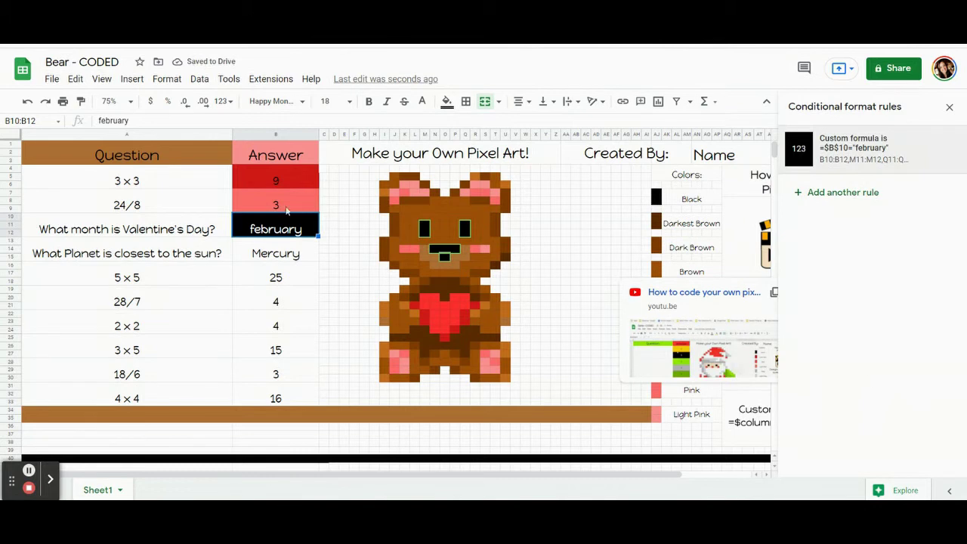
key(Up)
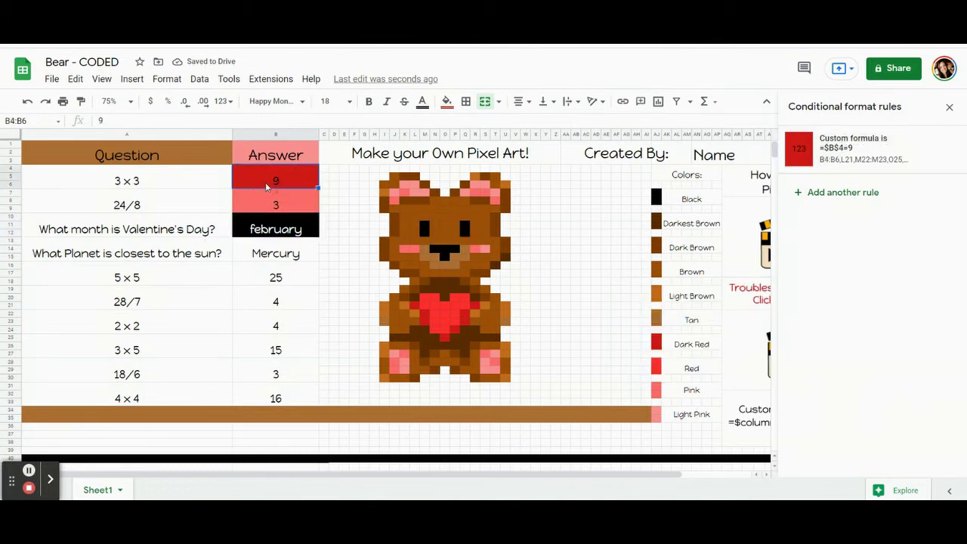
- Clear the 3 and february answers, start a new rule for the Mercury cell, and check the bear's dark brown
key(Delete)
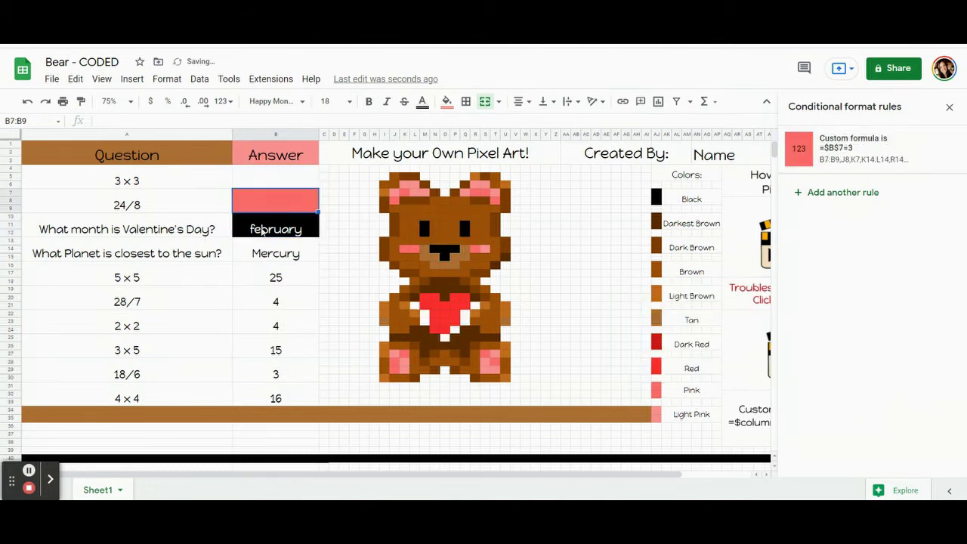
click(262, 231)
key(Delete)
click(258, 255)
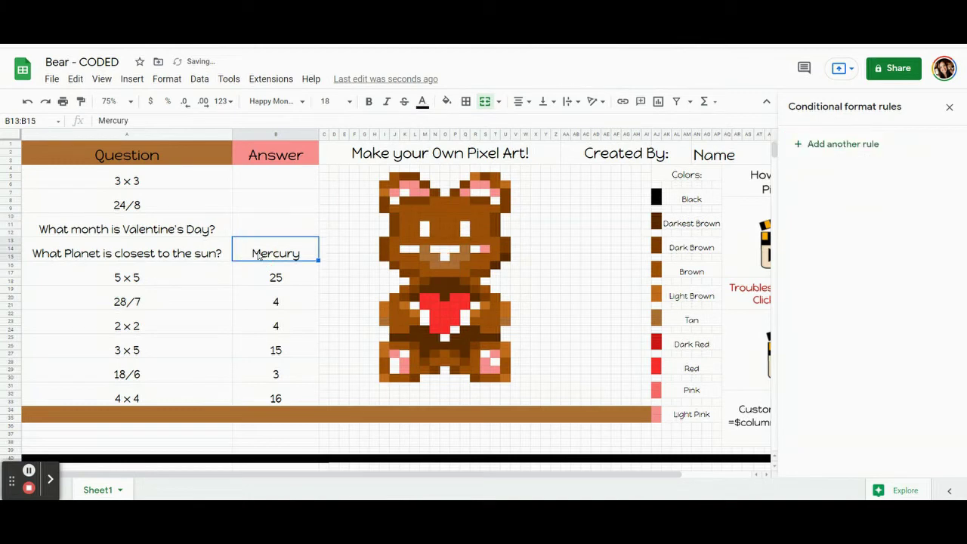
click(851, 148)
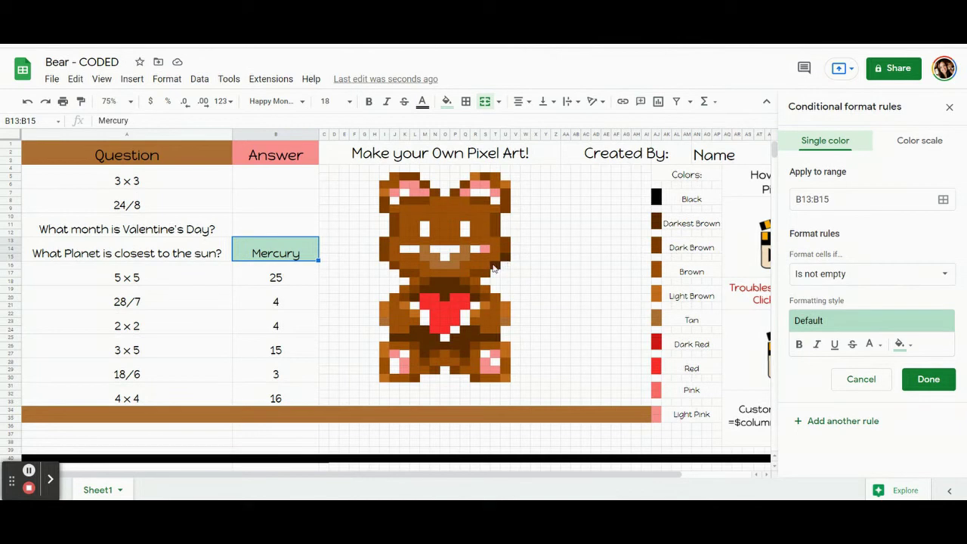
click(442, 285)
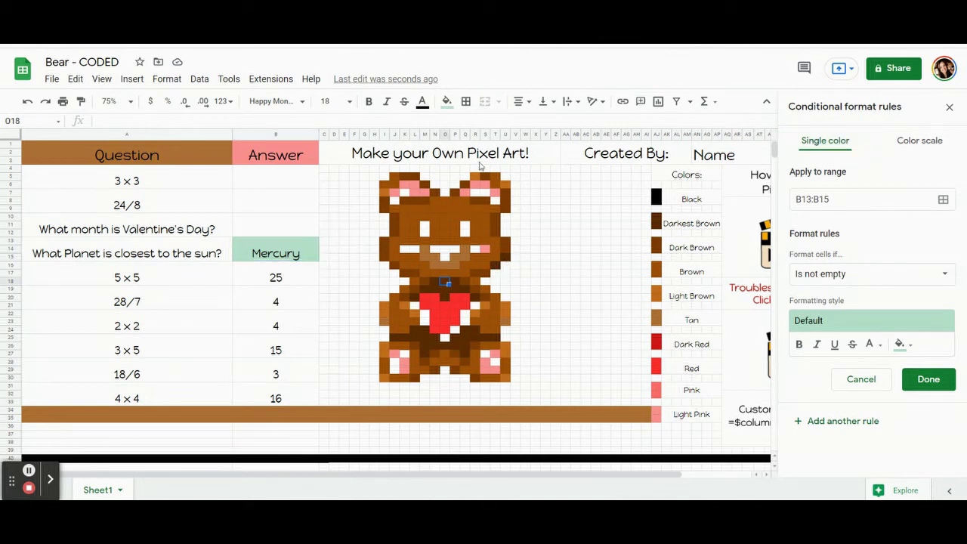
click(447, 101)
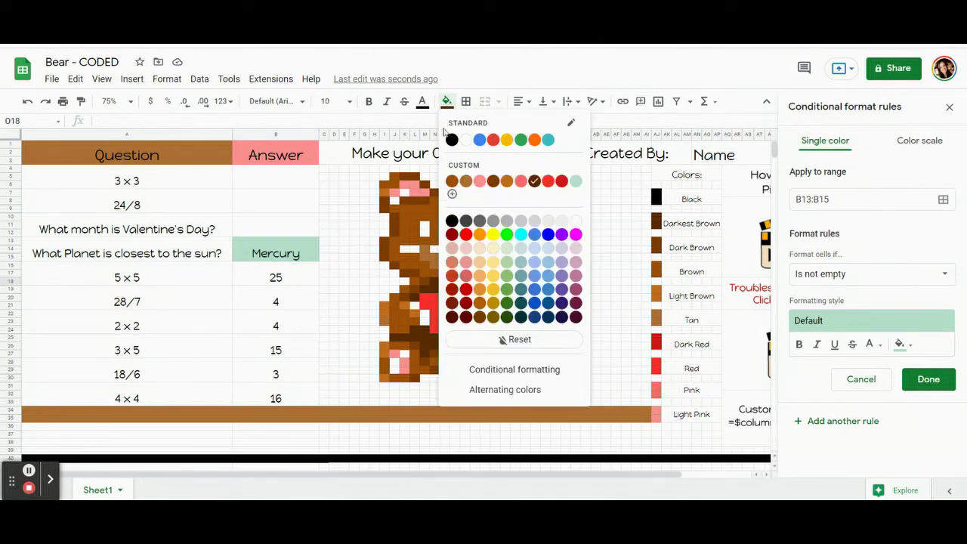
click(312, 260)
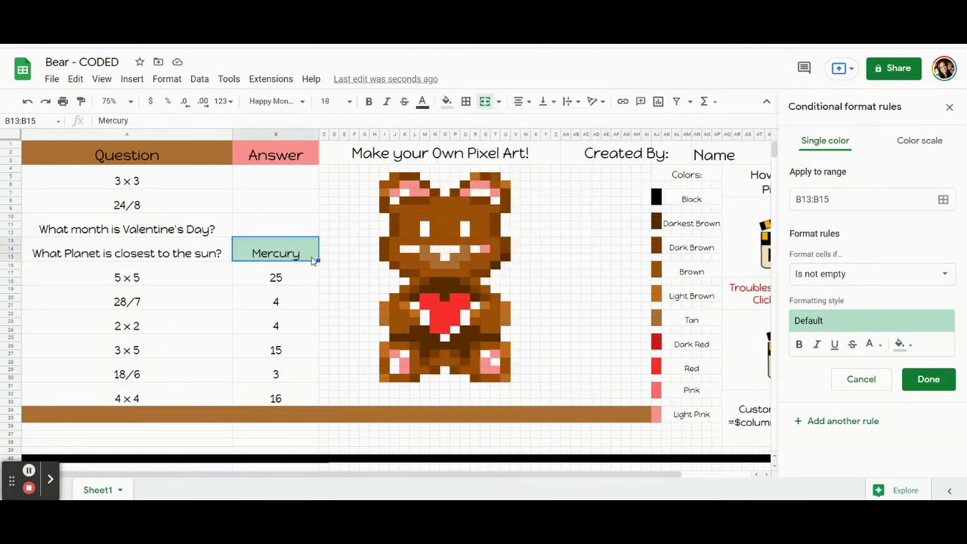
- Give the Mercury rule a dark brown fill and the custom formula =$b$13="mercury"
click(901, 345)
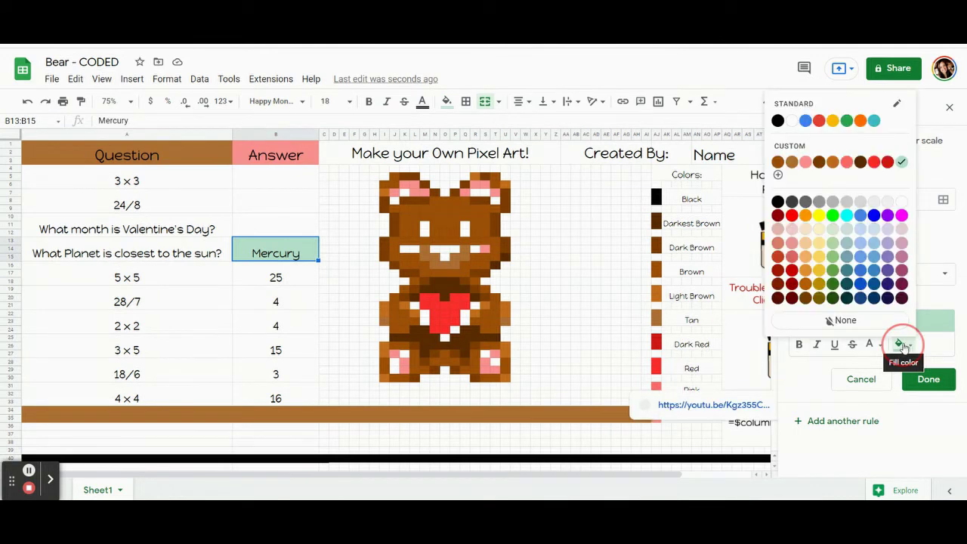
click(860, 162)
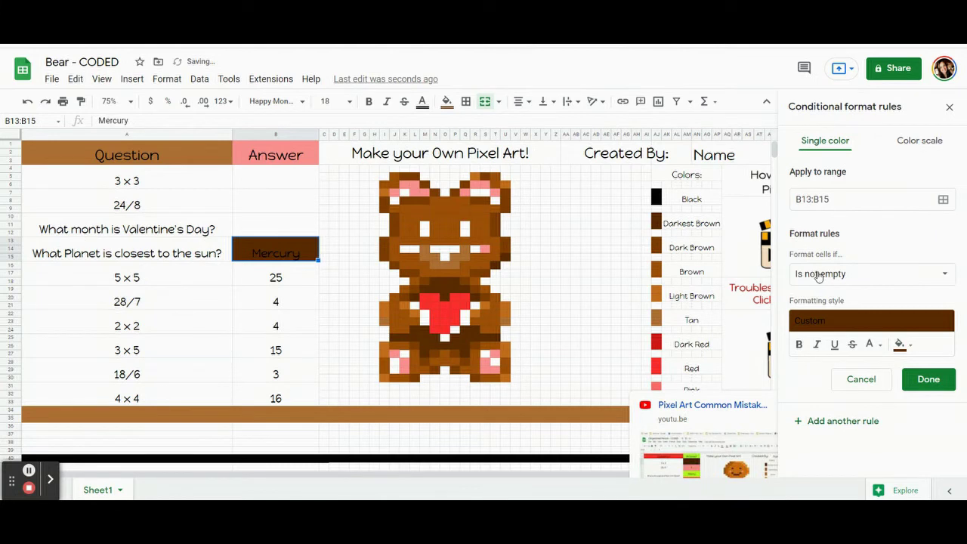
click(817, 274)
scroll(827, 363, down, 5)
click(876, 479)
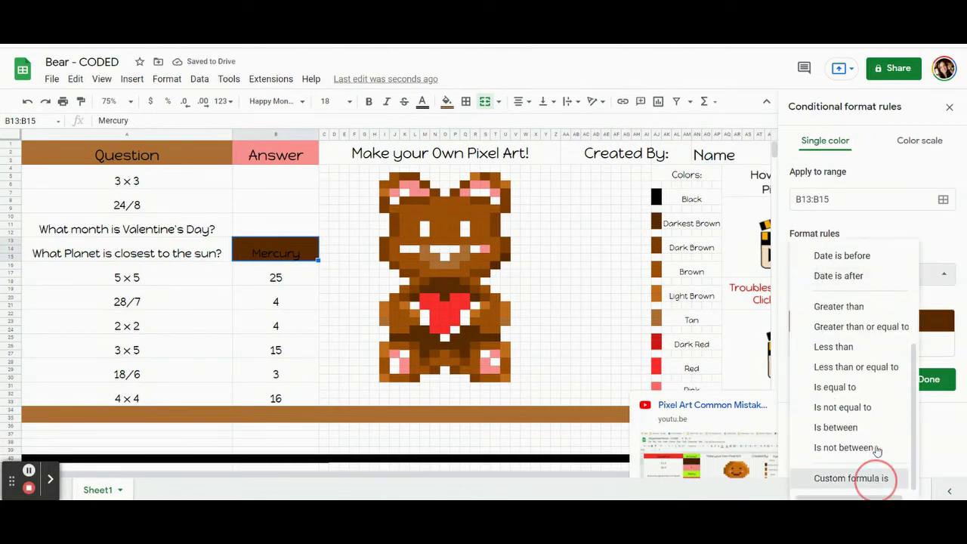
click(825, 303)
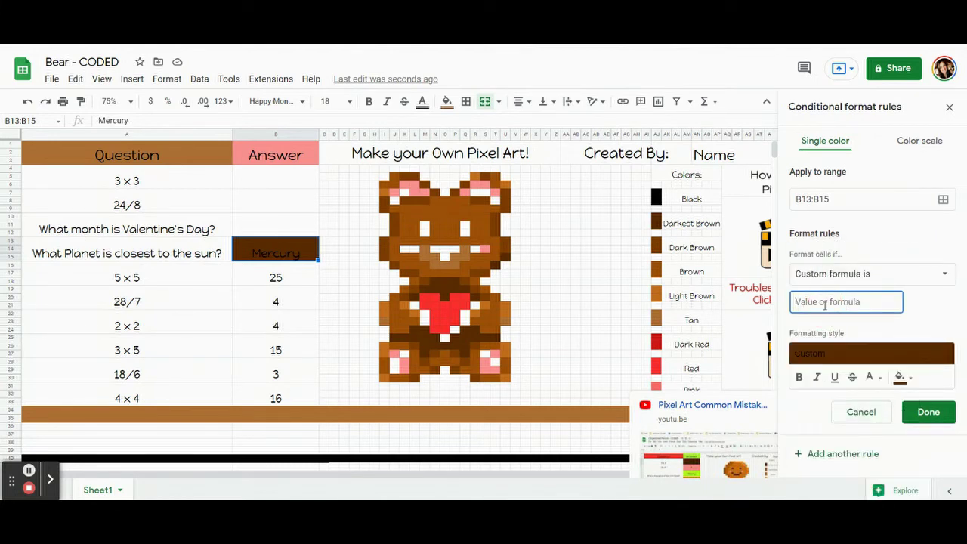
text(=$b$13="mercury)
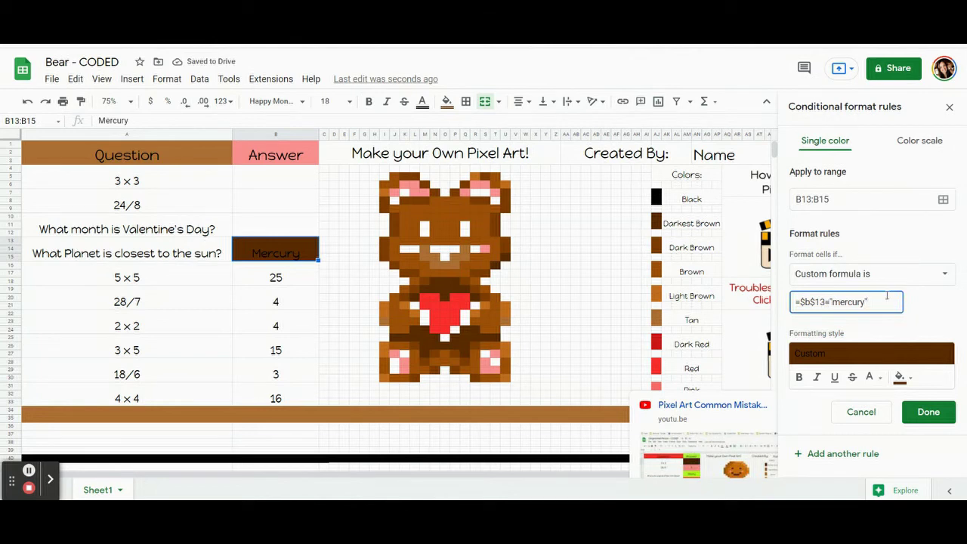
click(943, 199)
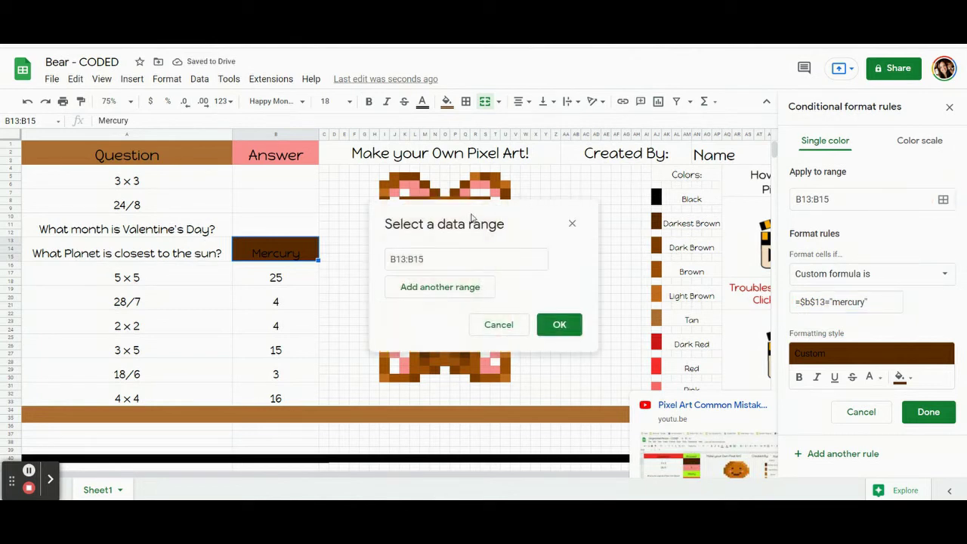
- Add the dark pixels N18:N19, M19, L20, O18:O20, P18:P19, Q19, R20, U15 and T16 to the Mercury range
drag(464, 222, 131, 172)
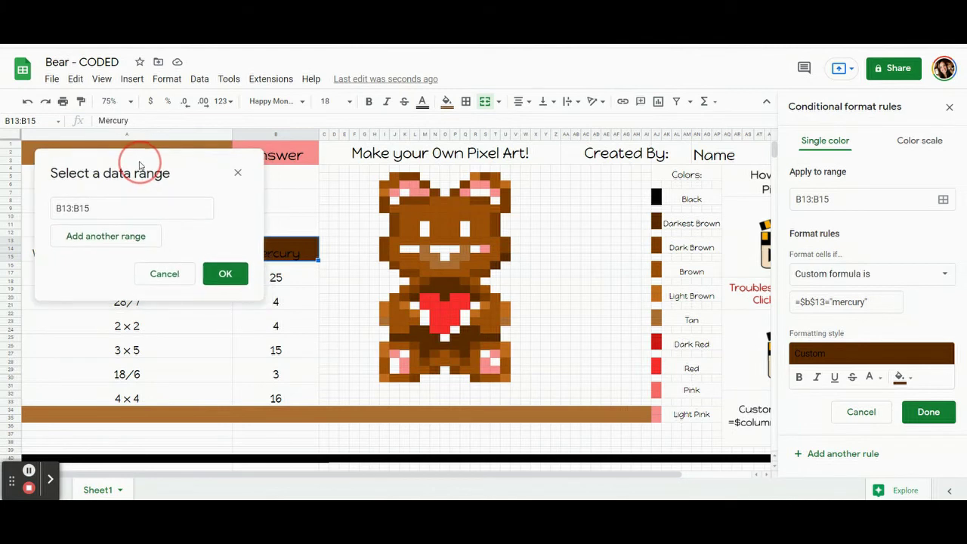
ctrl+click(415, 298)
ctrl+click(426, 290)
ctrl+click(436, 282)
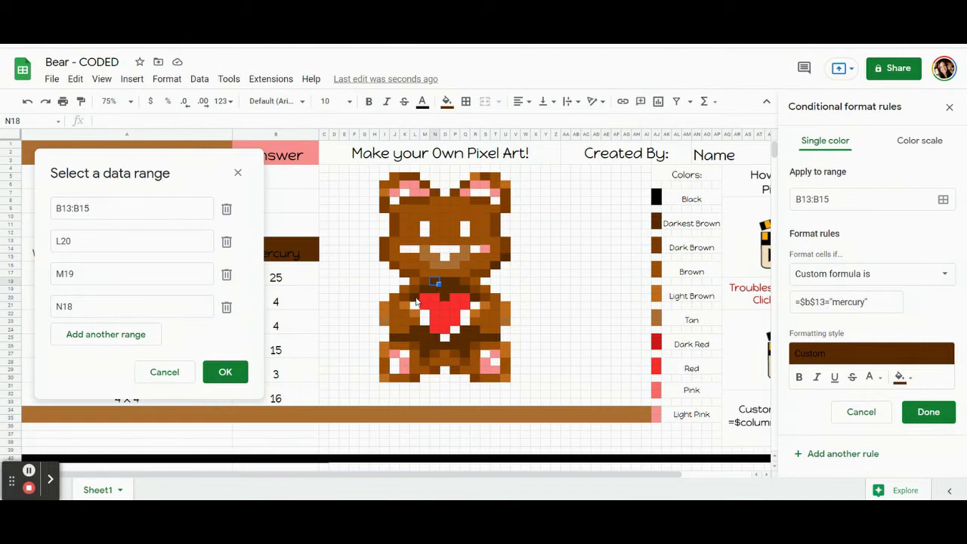
shift+click(436, 291)
ctrl+click(426, 290)
ctrl+click(415, 297)
ctrl+click(445, 298)
ctrl+click(446, 285)
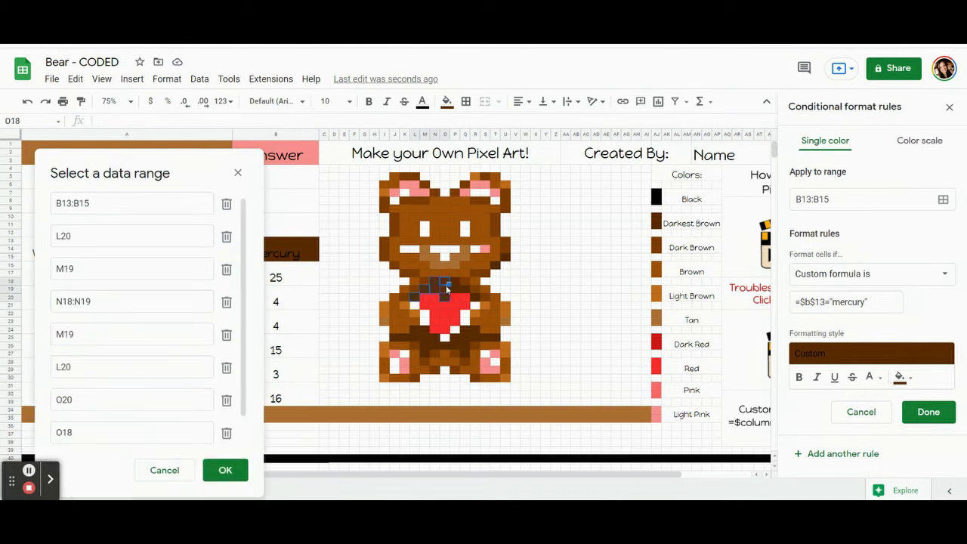
ctrl+click(446, 285)
ctrl+click(451, 284)
shift+click(452, 292)
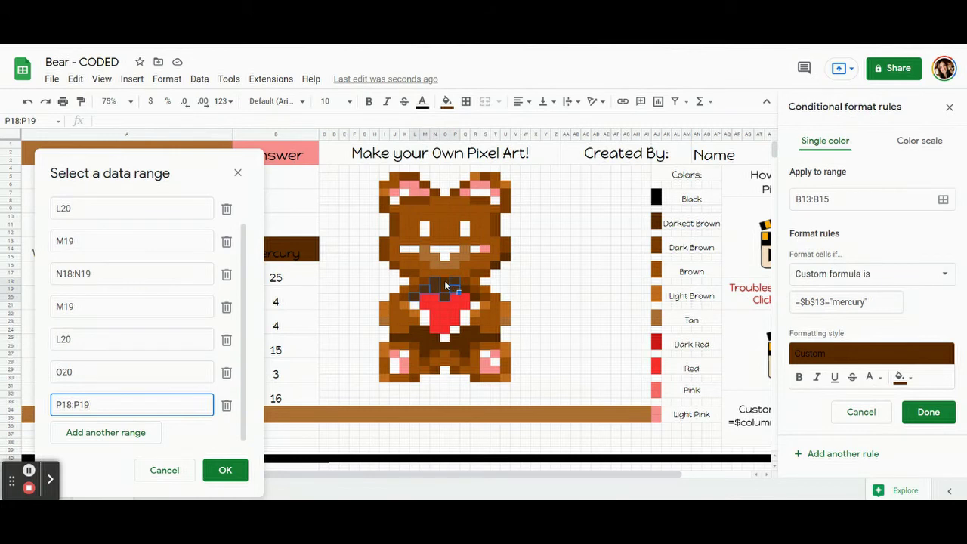
ctrl+click(444, 287)
shift+click(445, 297)
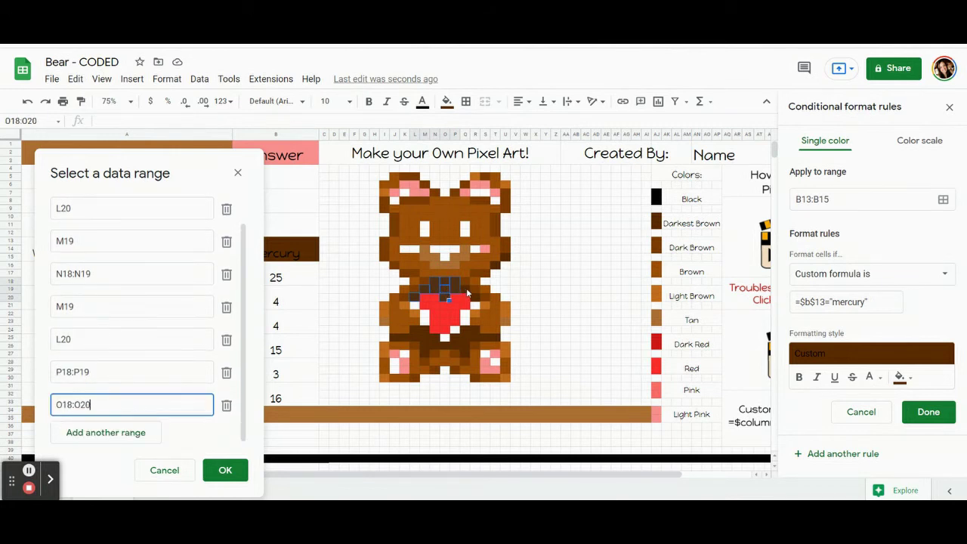
ctrl+click(467, 292)
ctrl+click(476, 301)
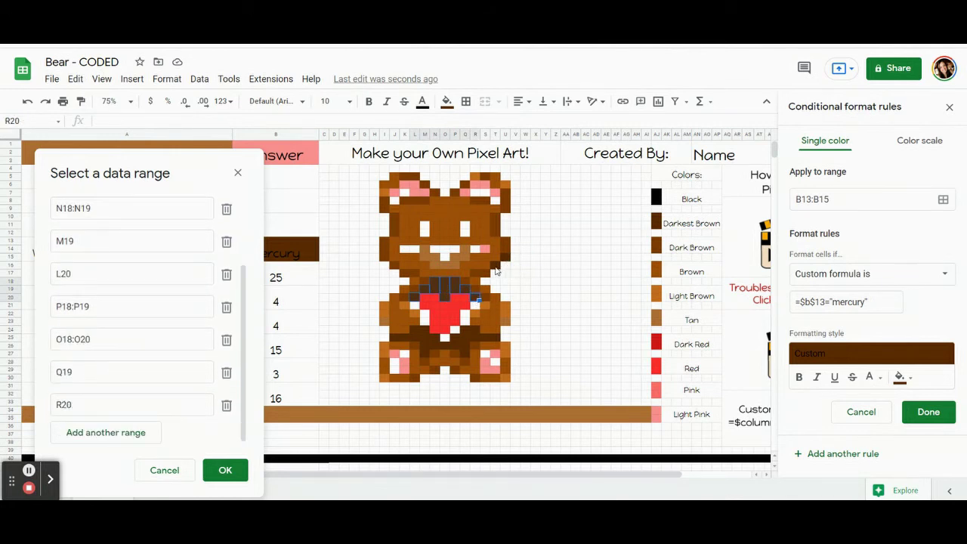
ctrl+click(500, 262)
ctrl+click(495, 268)
- Add the lower outline pixels P25:T25, M26:Q26, Q27, M27, L24:M24 and J25:N25 to the range
ctrl+click(491, 341)
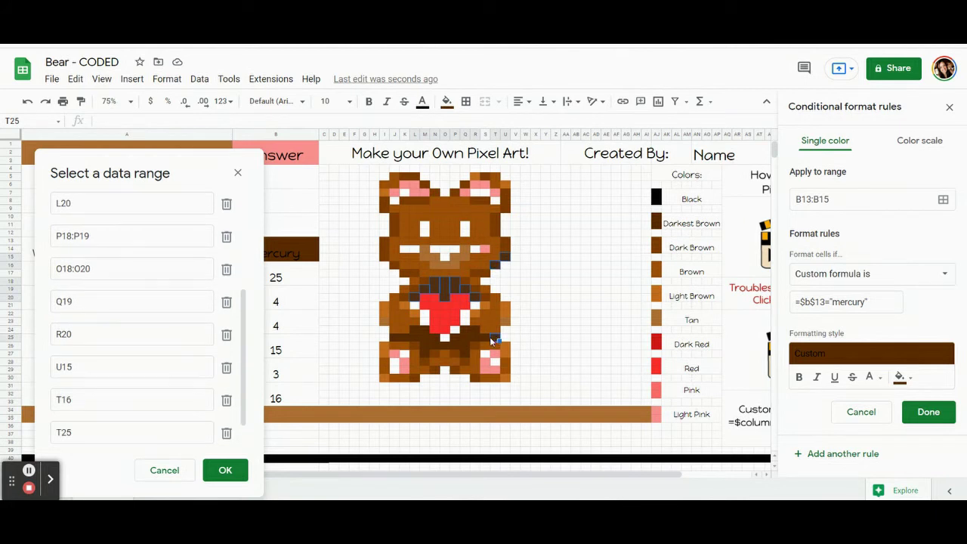
mouse_move(488, 340)
mouse_down()
mouse_move(476, 333)
mouse_move(479, 341)
mouse_up()
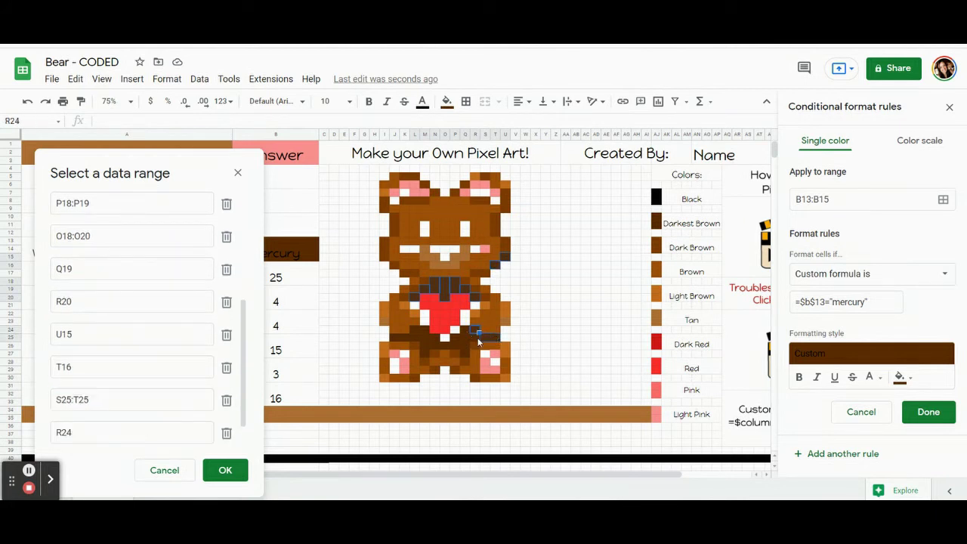
ctrl+click(469, 342)
ctrl+click(463, 344)
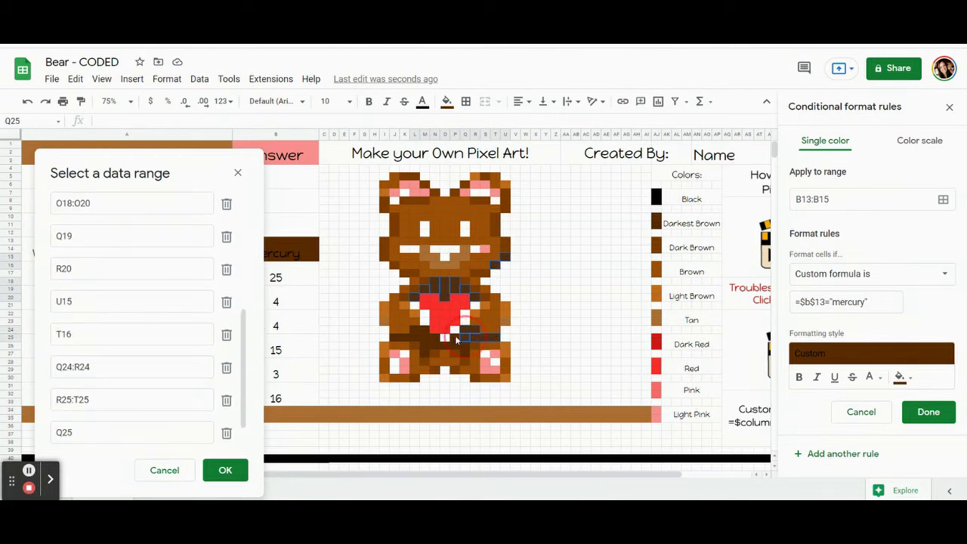
ctrl+click(457, 349)
ctrl+click(459, 347)
ctrl+click(465, 349)
ctrl+click(465, 353)
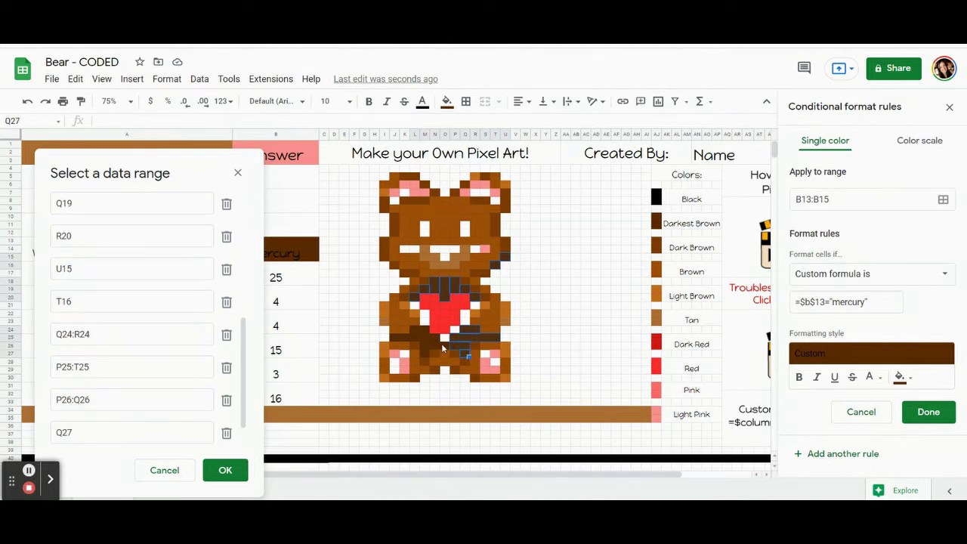
ctrl+click(445, 347)
ctrl+click(436, 344)
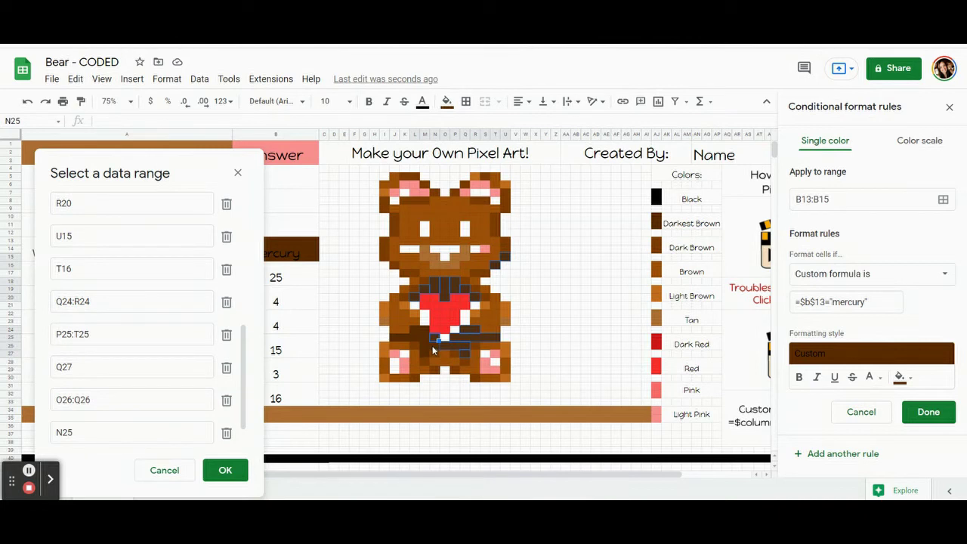
ctrl+click(433, 350)
ctrl+click(425, 354)
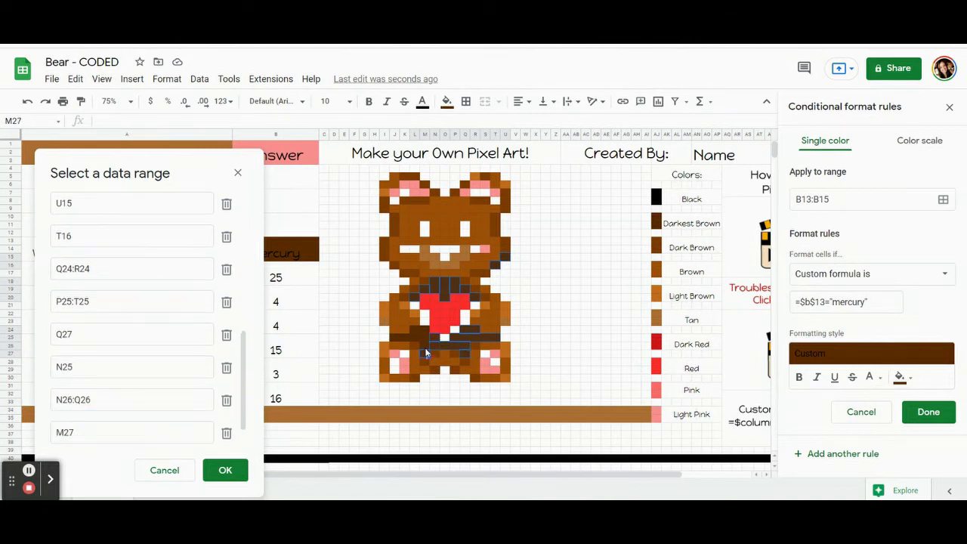
ctrl+click(426, 342)
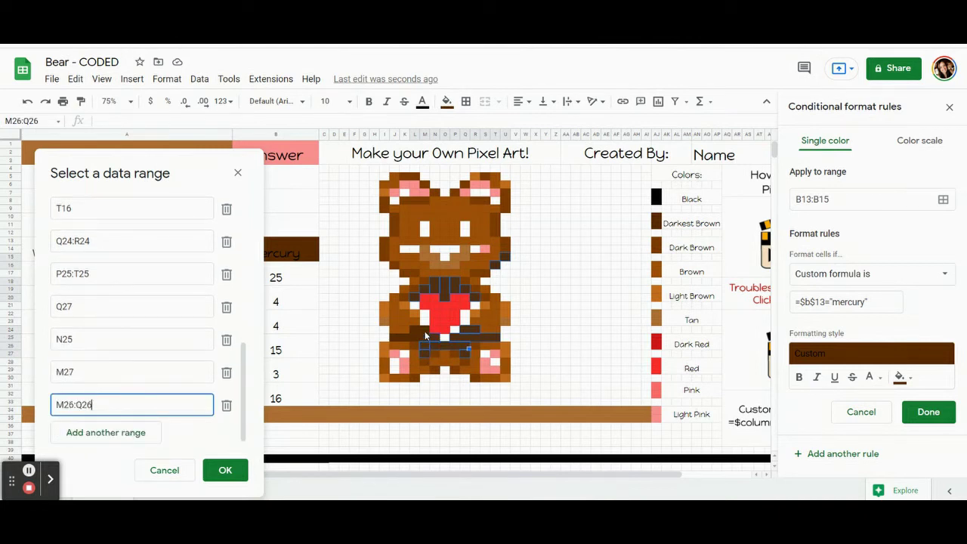
ctrl+click(425, 334)
ctrl+click(424, 327)
ctrl+click(415, 327)
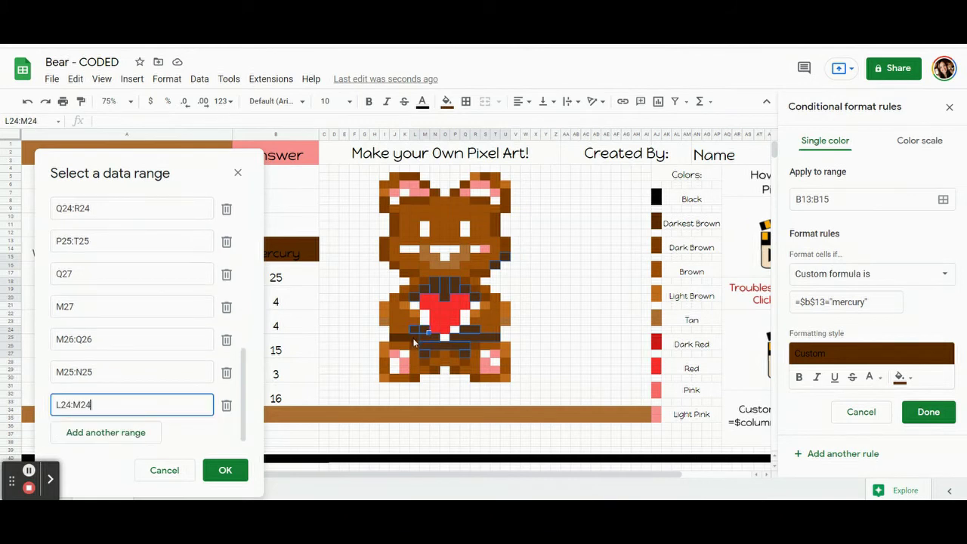
ctrl+click(414, 336)
ctrl+click(401, 337)
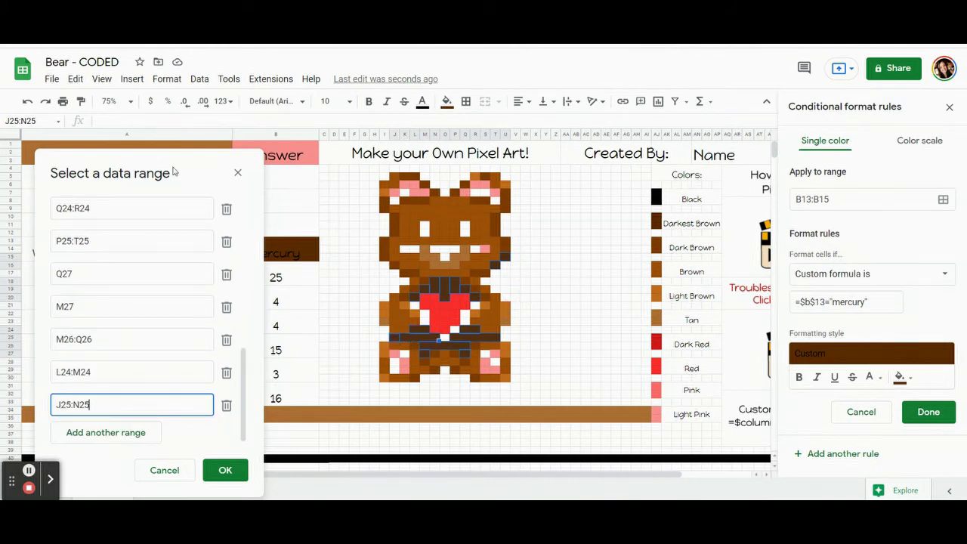
- Add the answer cells B13:B15 and confirm the range list
drag(157, 170, 143, 119)
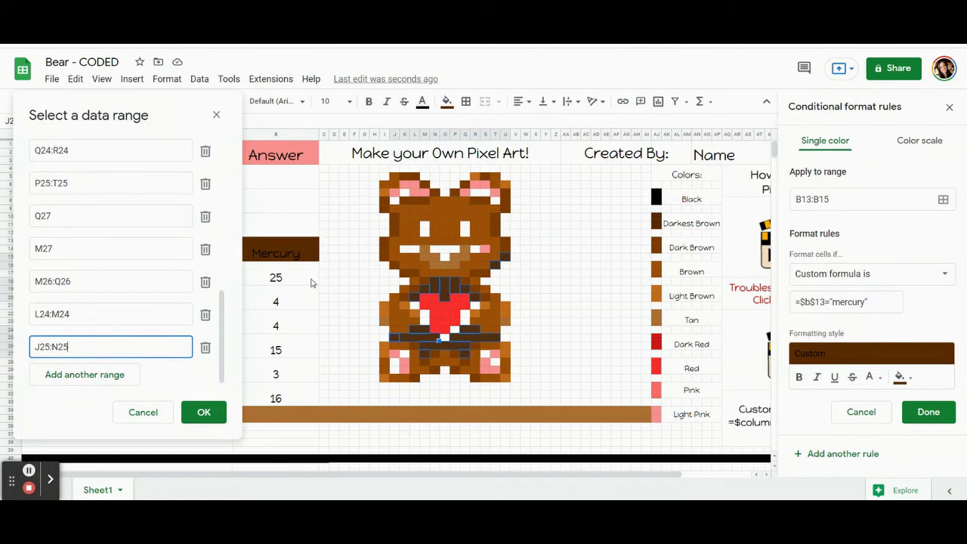
click(292, 257)
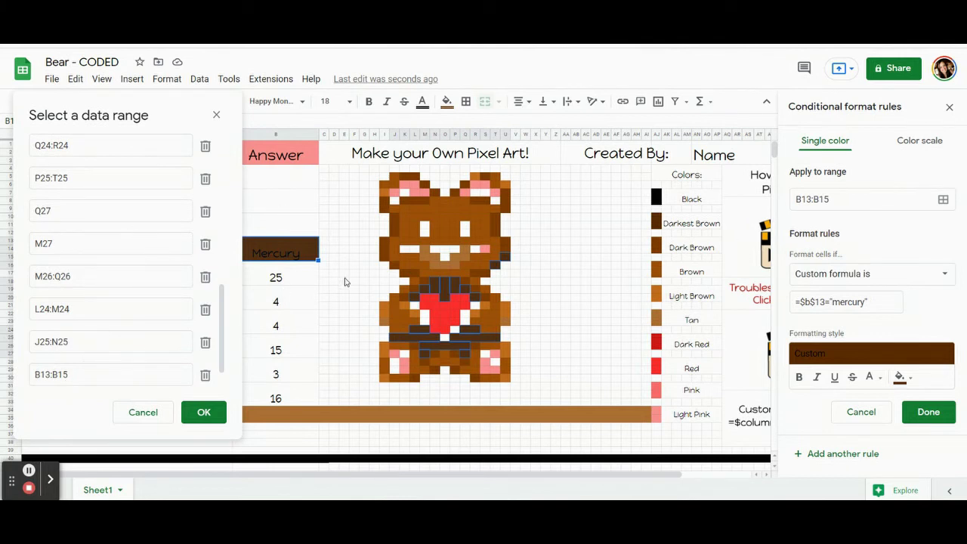
click(208, 417)
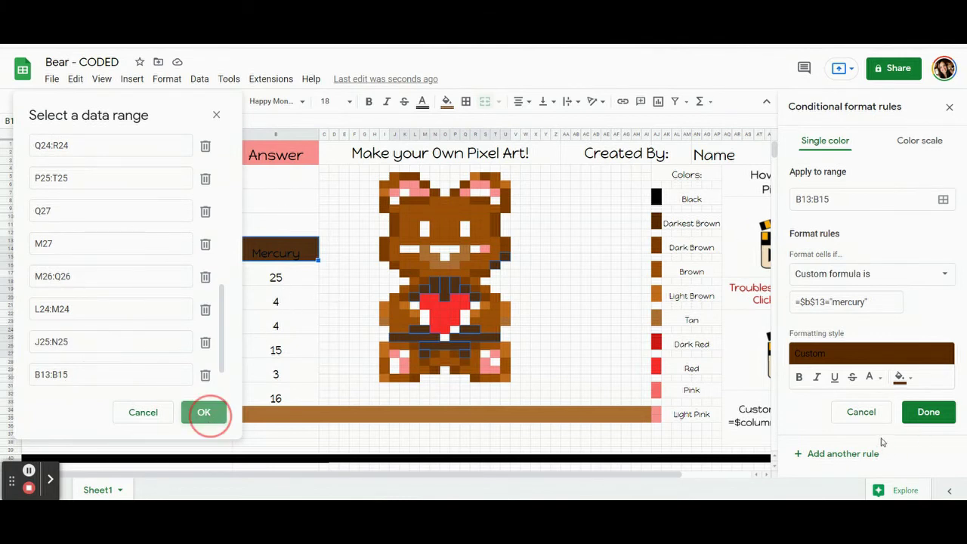
- Save the Mercury rule and remove the manual brown fill from the answer cell
click(926, 412)
click(446, 102)
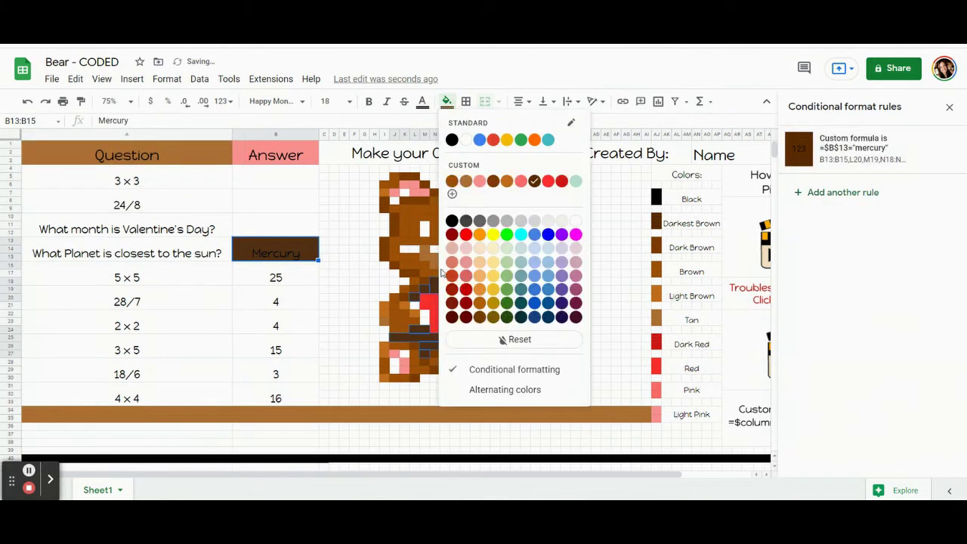
click(483, 340)
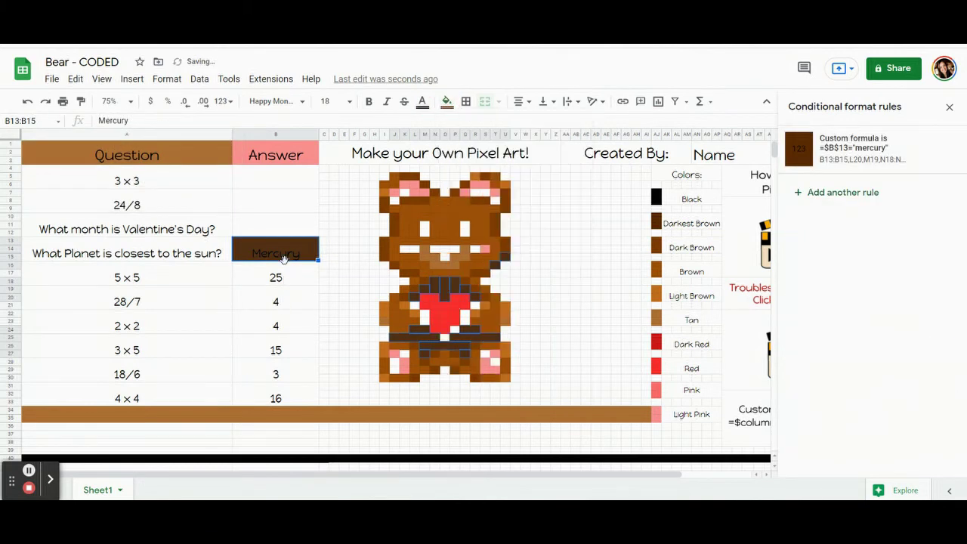
- Type mercury to confirm the dark brown pixels appear, then clear the answer again
click(284, 259)
key(Delete)
click(287, 285)
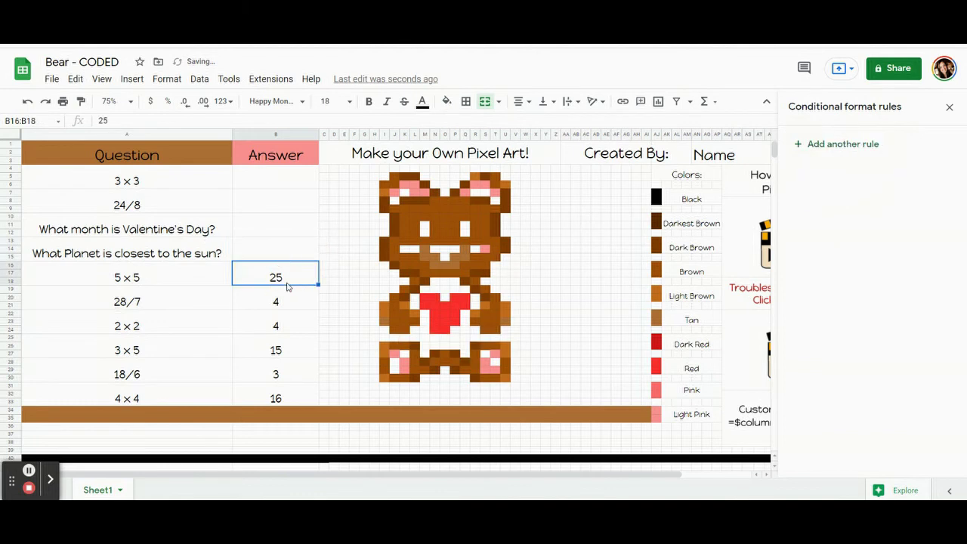
click(286, 250)
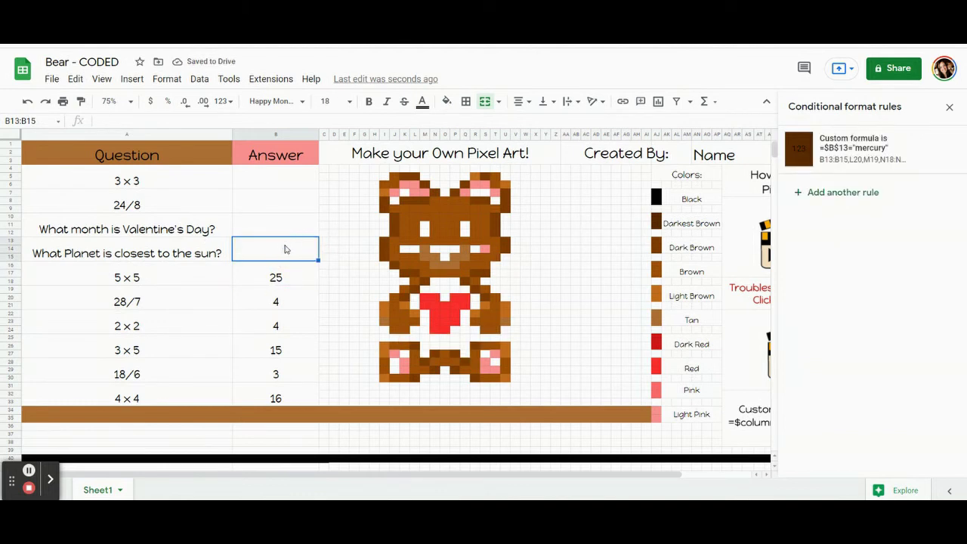
text(mercury)
key(Return)
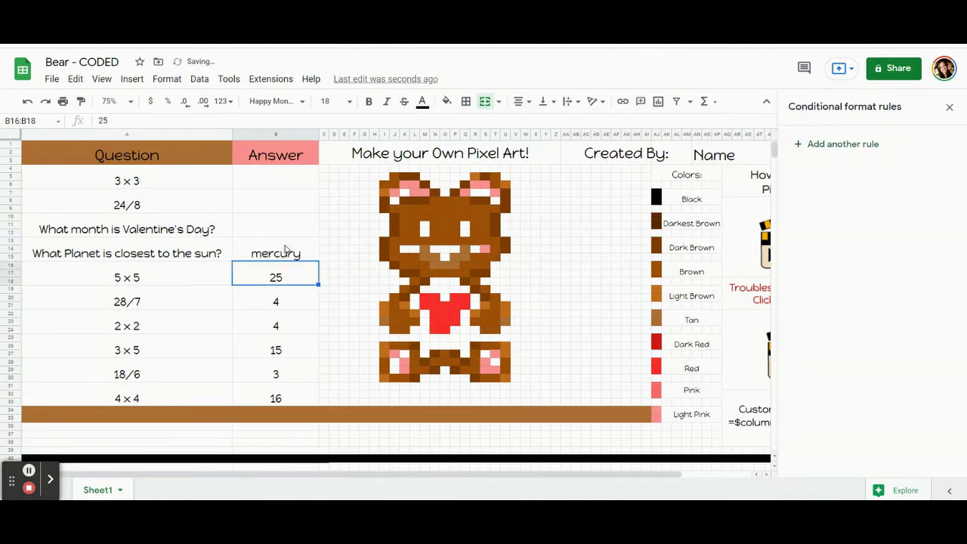
click(285, 246)
key(Delete)
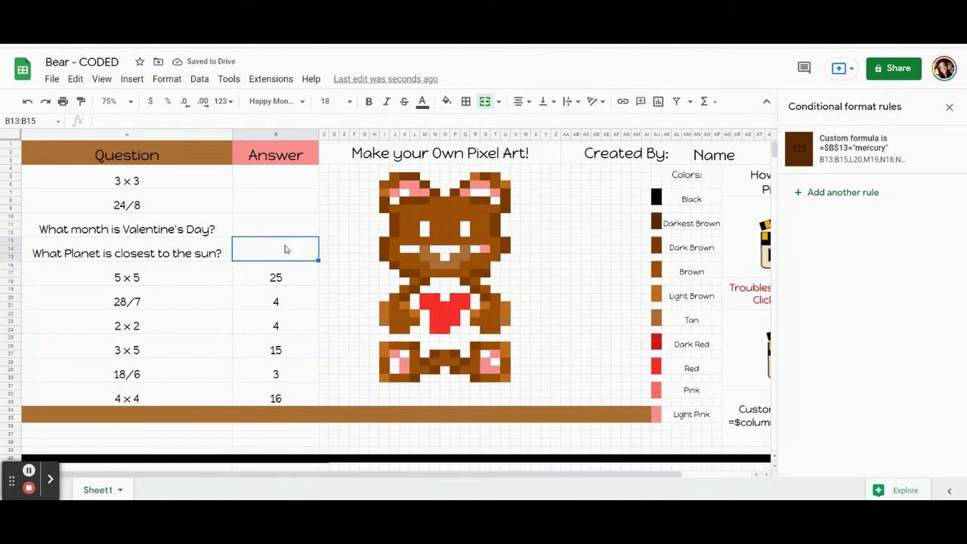
click(288, 275)
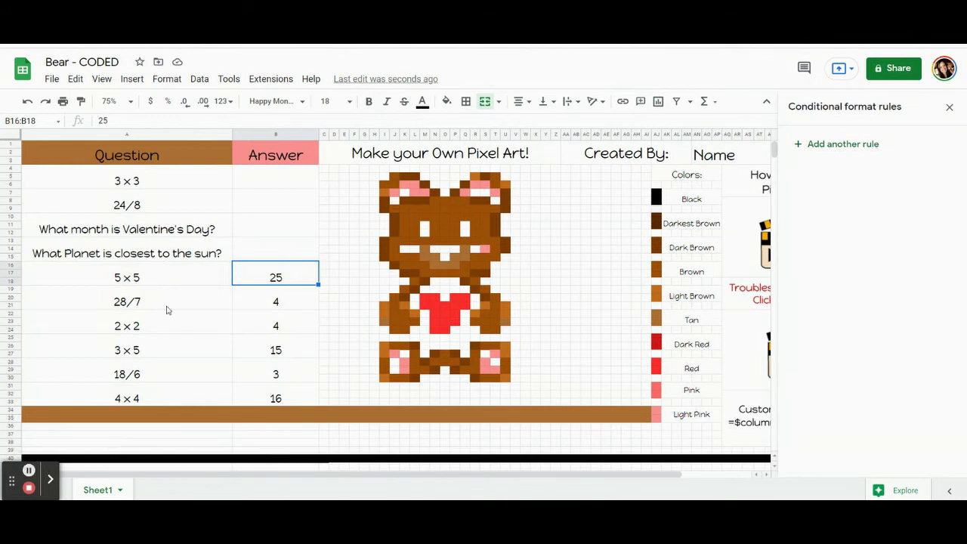
- Start a brown-filled rule using a custom formula beginning =$B$ for the 5×5 answer
click(447, 100)
click(447, 101)
click(846, 144)
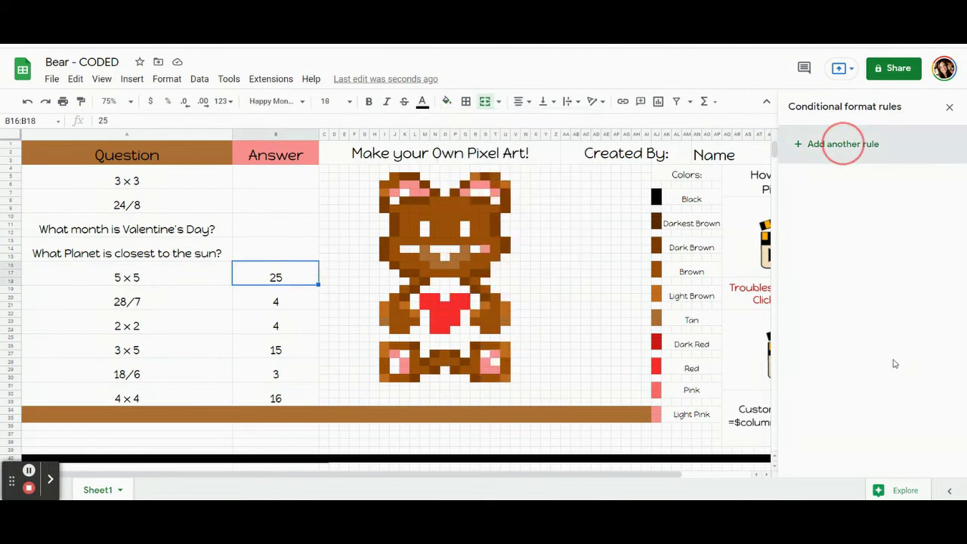
click(899, 344)
click(832, 162)
click(869, 273)
click(839, 475)
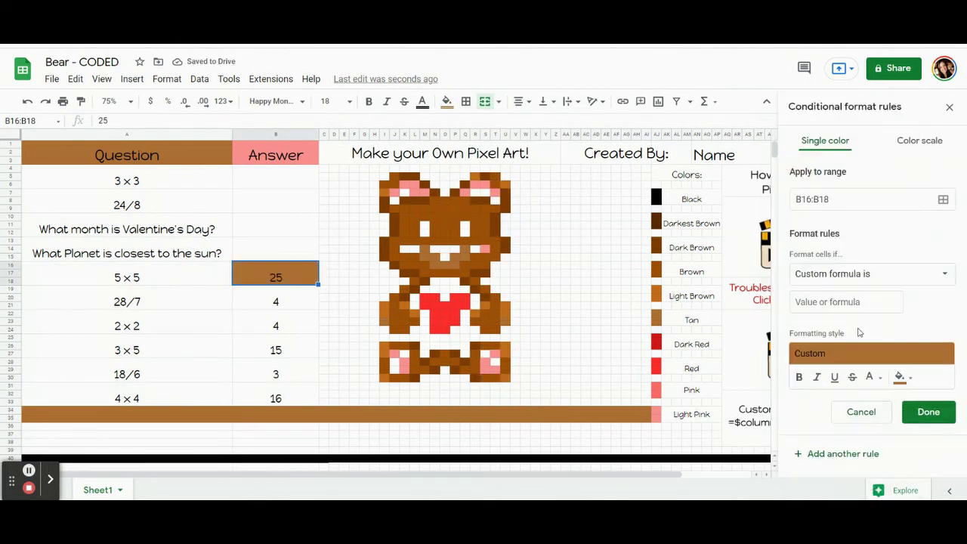
click(832, 302)
text(=$b$16=25)
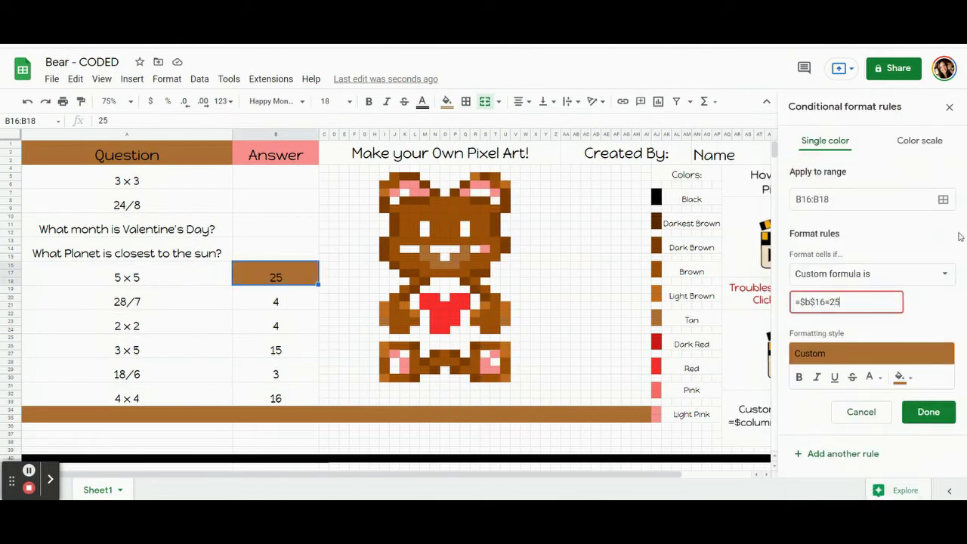
- Add muzzle pixels M14:M15, N15 and N16:P16 to the brown rule's range and save it
click(943, 200)
drag(499, 200, 143, 103)
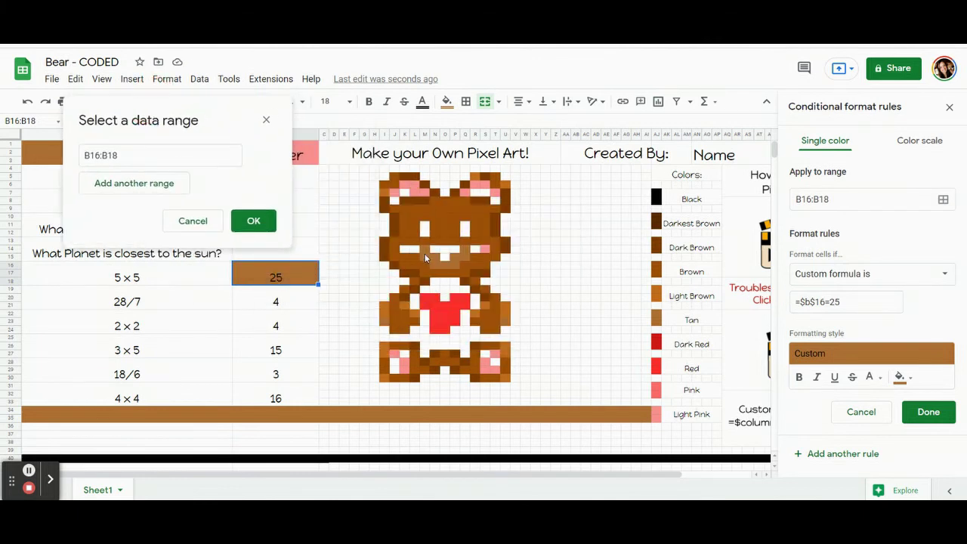
drag(425, 250, 453, 262)
ctrl+click(434, 256)
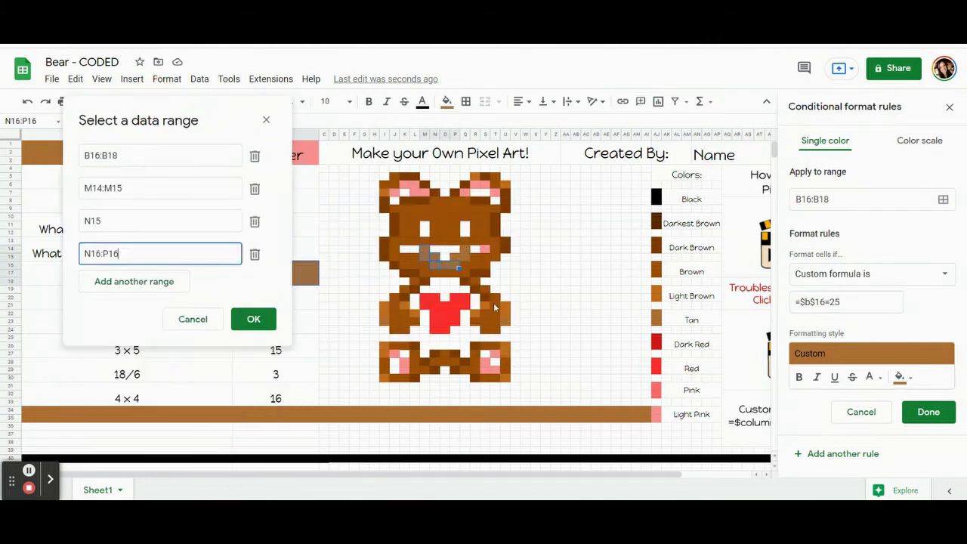
ctrl+click(465, 249)
ctrl+click(505, 322)
ctrl+click(384, 322)
click(252, 416)
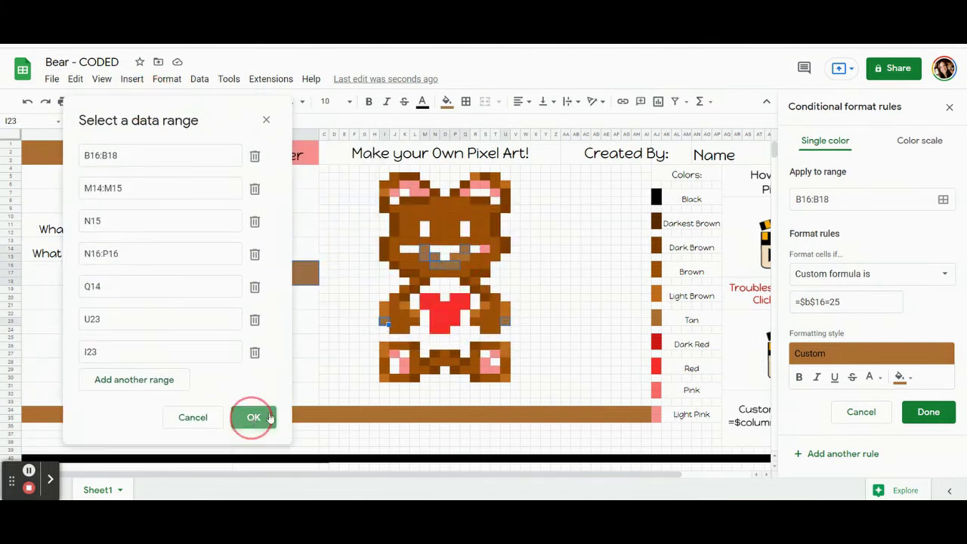
- Clear the test answer 25 from B16 and select the 28/7 answer cell
click(298, 279)
key(Delete)
click(287, 306)
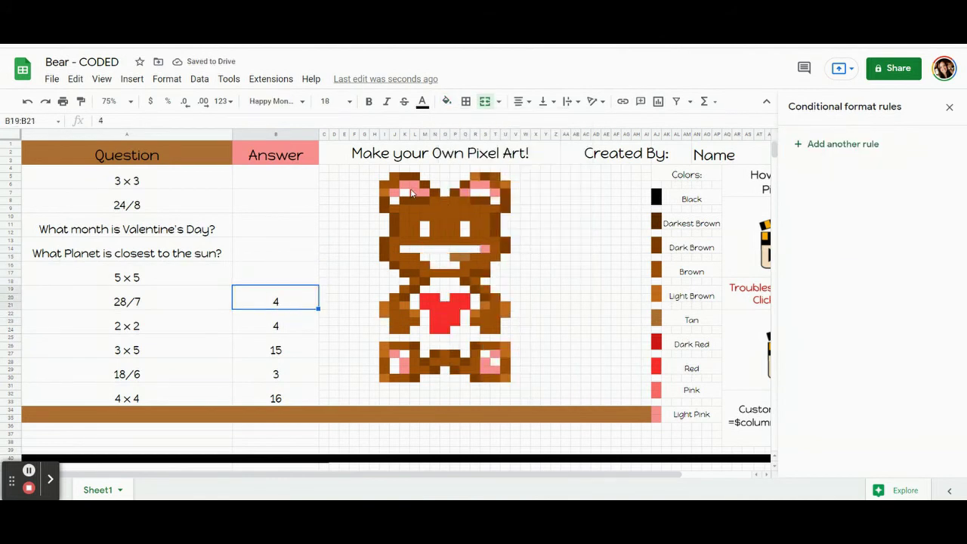
- Create a pink-filled rule with a custom formula starting =$b for the 28/7 answer
click(446, 101)
click(808, 196)
click(838, 144)
click(898, 340)
click(794, 248)
click(840, 272)
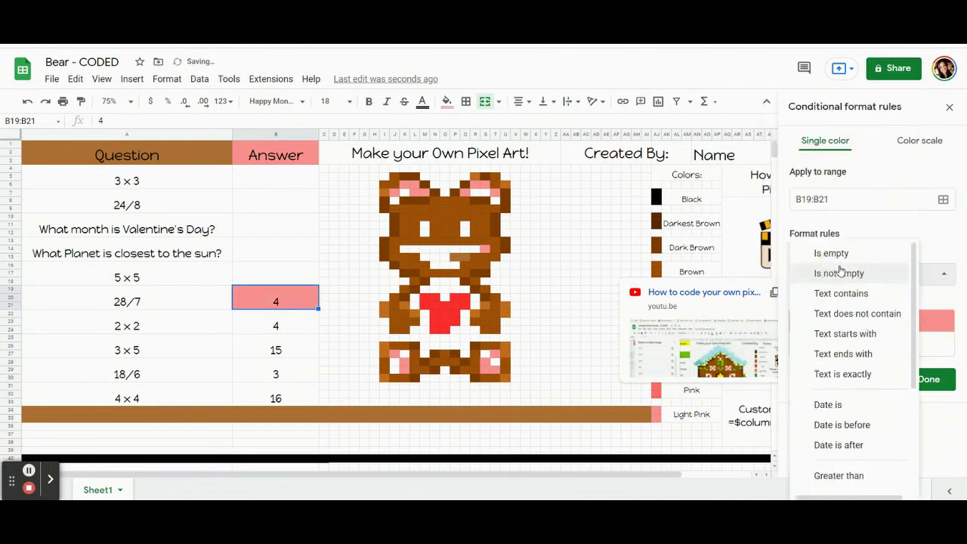
scroll(840, 318, down, 3)
click(842, 479)
click(844, 300)
text(=$b$19=4)
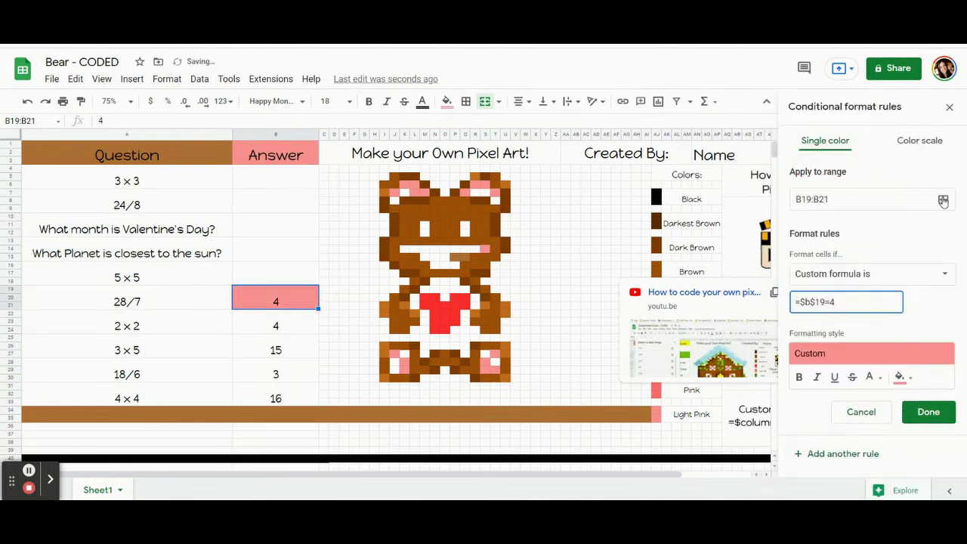
- Add the pink paw cells J27, K28:K29, T27, T29 and ear cells T7, Q7, J7 to the range
click(943, 200)
drag(346, 173, 270, 188)
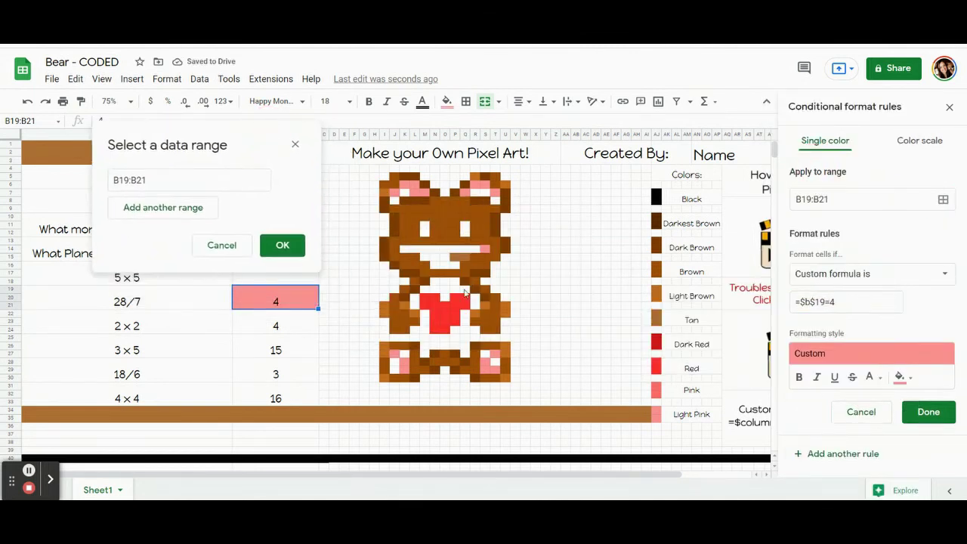
ctrl+click(394, 355)
drag(404, 362, 404, 370)
ctrl+click(493, 353)
ctrl+click(492, 370)
drag(483, 361, 483, 370)
ctrl+click(493, 192)
ctrl+click(463, 192)
drag(473, 184, 483, 184)
drag(404, 182, 414, 181)
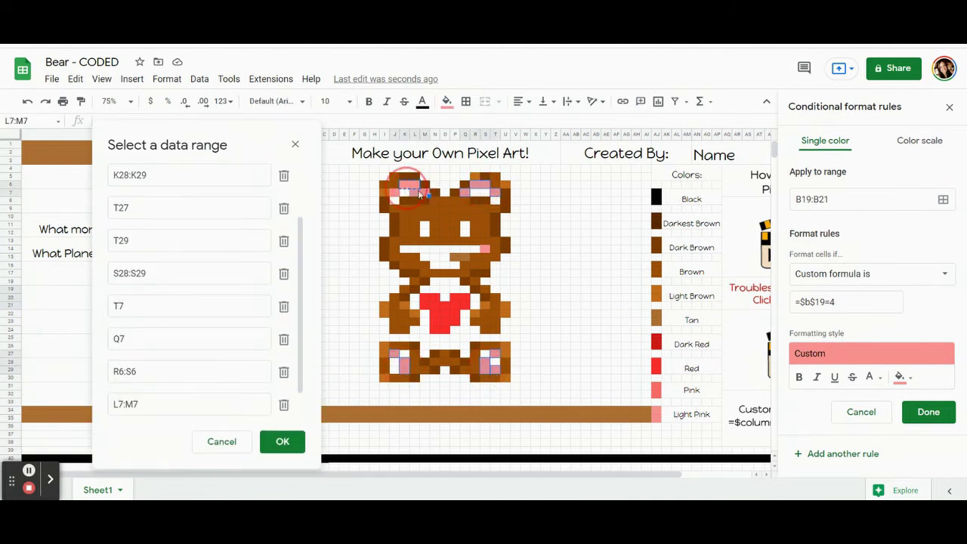
ctrl+click(393, 190)
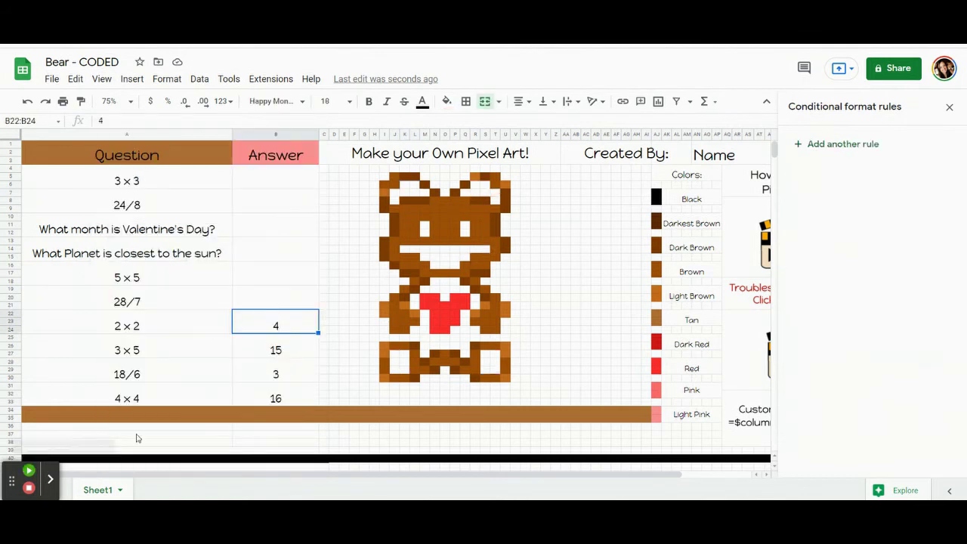
- Check a light-brown pixel's colour and start a rule with custom formula =$b$22=4
click(385, 312)
click(447, 102)
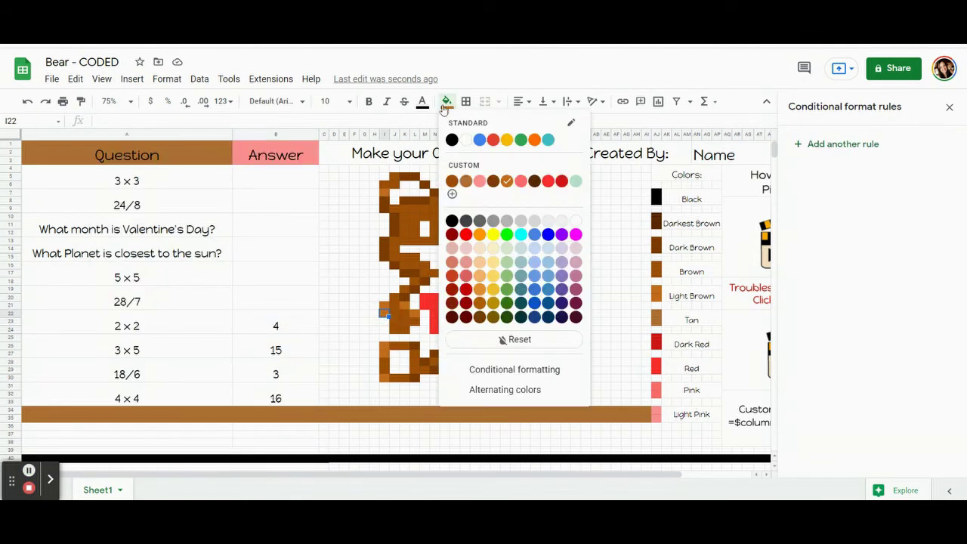
click(271, 330)
click(822, 145)
click(870, 274)
click(845, 479)
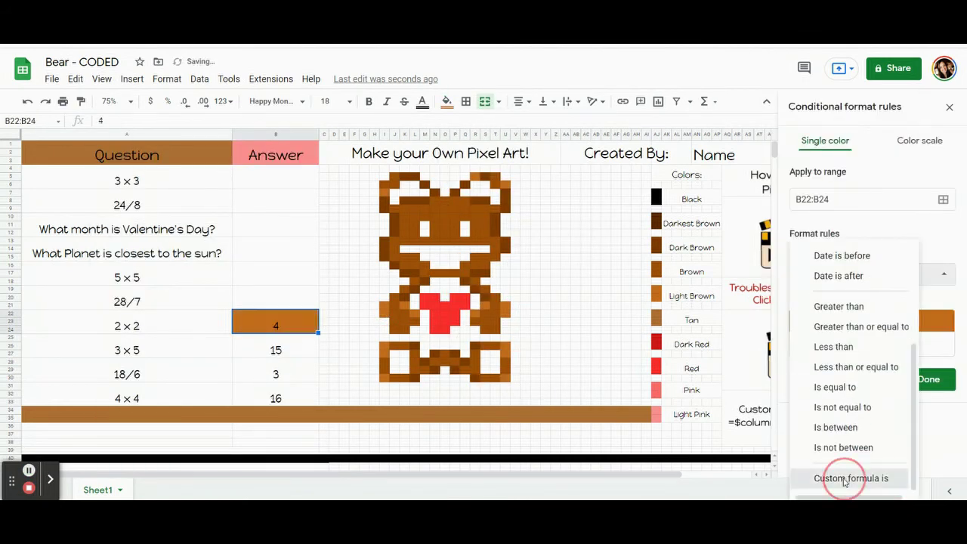
text(=$b$22=4)
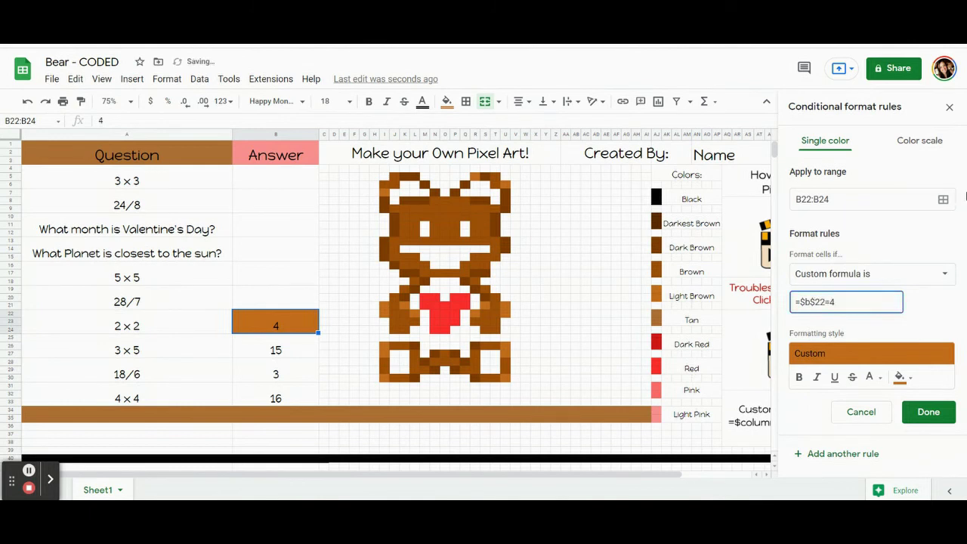
- Add light-brown cells U6, R5, I7, K21, L22, U21:U22, S21 and R22 to the range
click(943, 199)
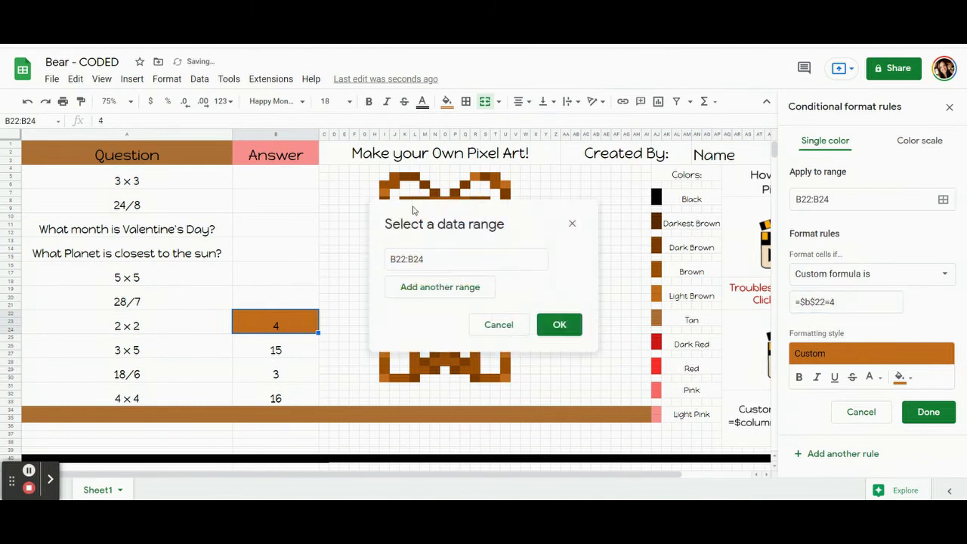
ctrl+click(504, 182)
ctrl+click(475, 176)
ctrl+click(384, 189)
ctrl+click(404, 305)
ctrl+click(414, 312)
drag(505, 305, 505, 312)
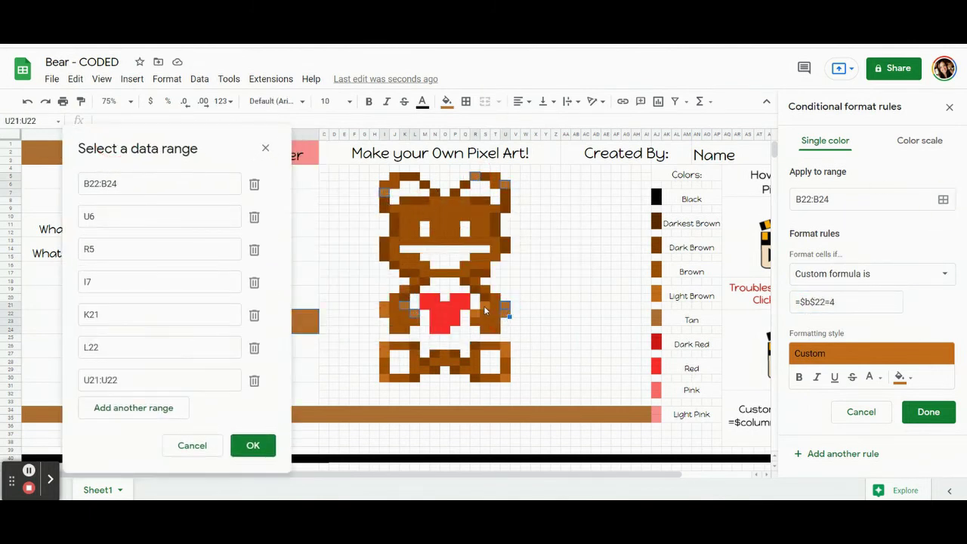
ctrl+click(484, 305)
ctrl+click(474, 312)
- Add I21:I22, I26:I27, I30, U26:U27 and U30, then save the light-brown rule
drag(384, 306, 384, 312)
drag(384, 347, 383, 353)
ctrl+click(384, 376)
drag(504, 346, 505, 355)
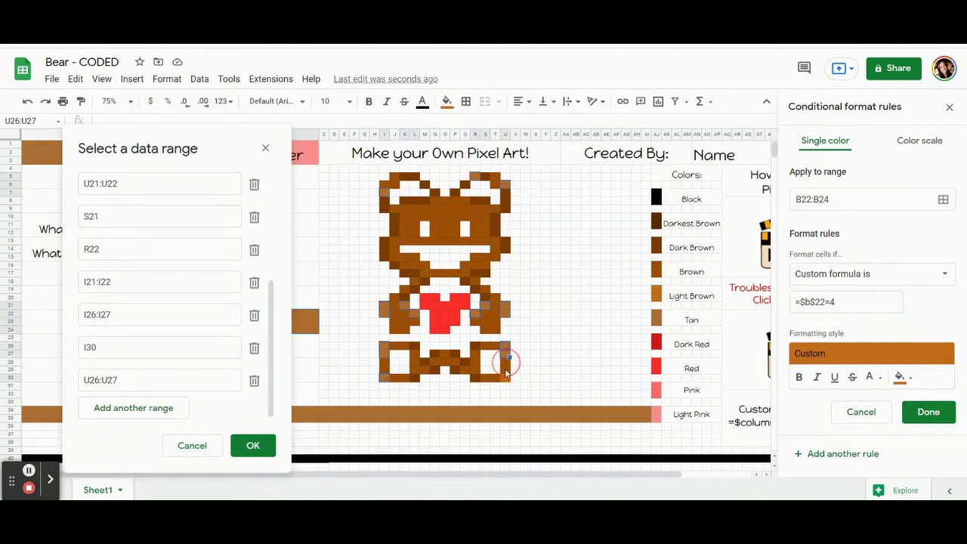
ctrl+click(506, 374)
click(253, 445)
click(929, 412)
- Clear the 2×2 test answer 4 and select the 3×5 answer cell
click(447, 101)
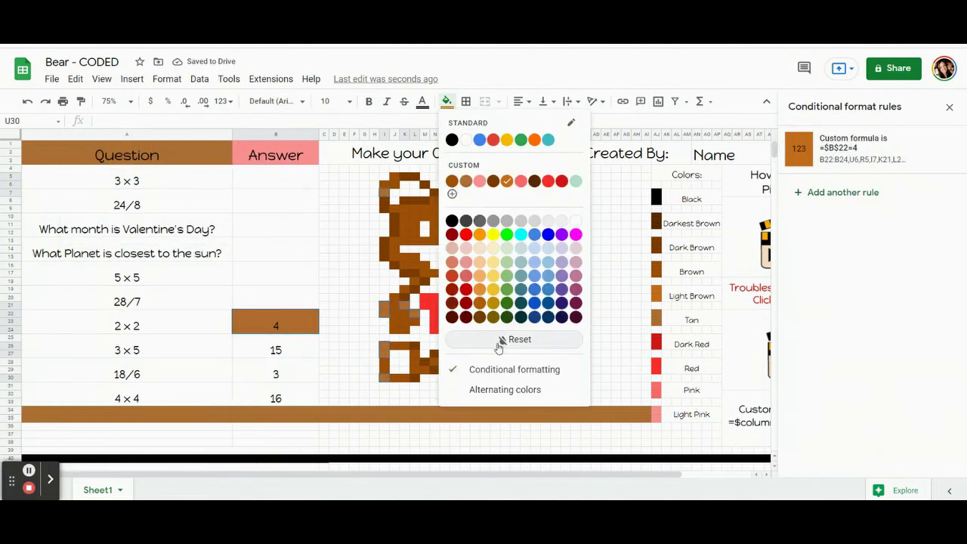
click(499, 341)
click(260, 318)
key(Delete)
click(280, 349)
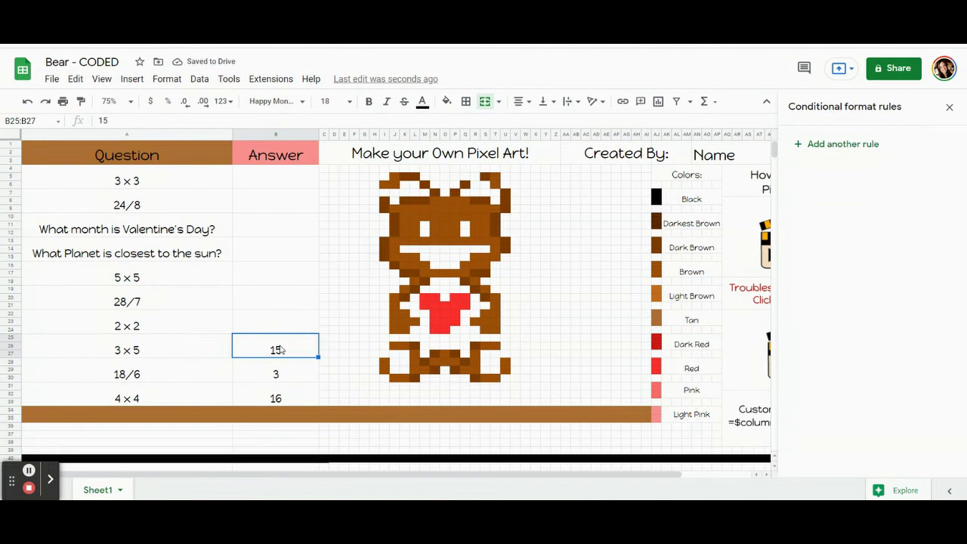
click(438, 350)
- Start a dark-brown-filled rule with custom formula =$b$25=15
click(447, 101)
click(394, 218)
click(446, 101)
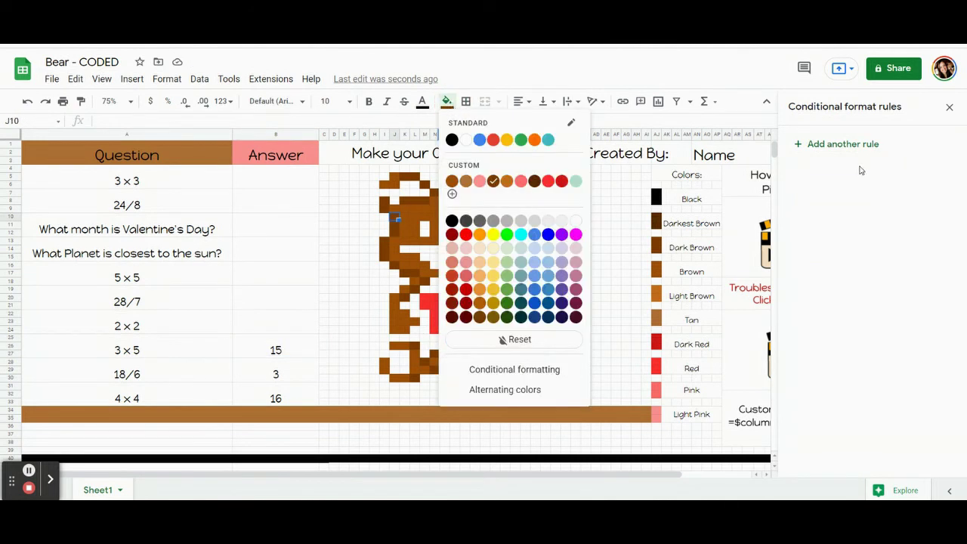
click(276, 350)
click(881, 143)
click(894, 341)
click(819, 164)
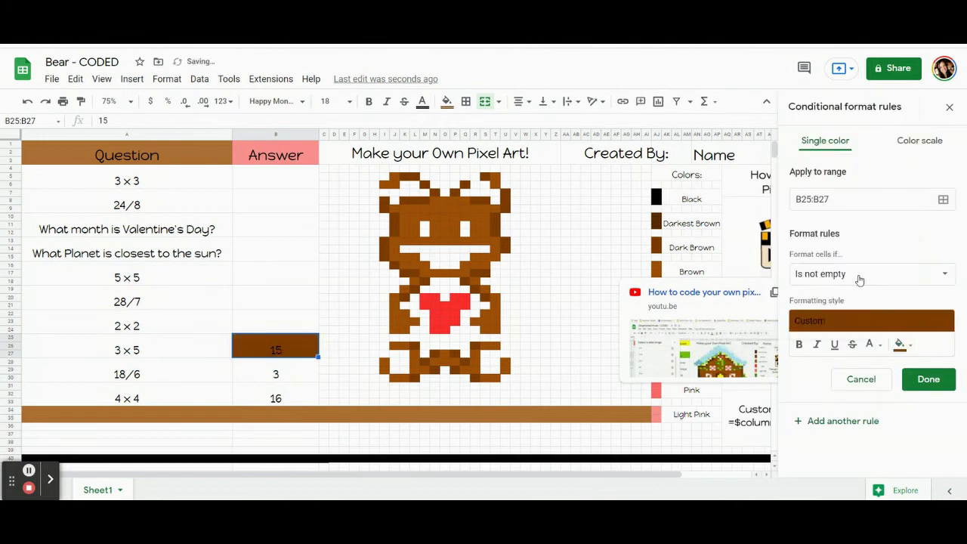
click(859, 278)
click(826, 478)
text(=$b$25=15)
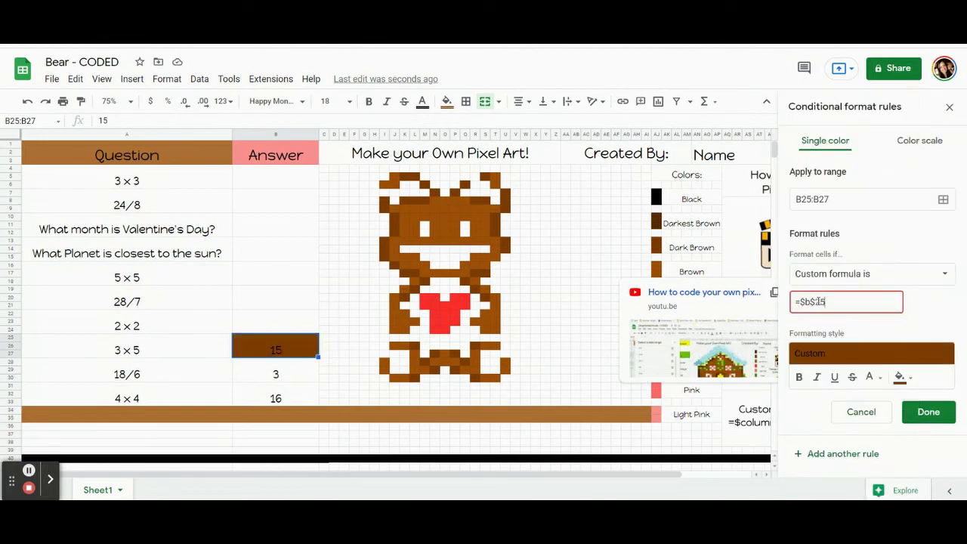
- Add lower body cells Q28, R26, R30, P29, P27, N27, N29, M28, L30 and L26 to the range
click(943, 199)
drag(453, 207, 129, 118)
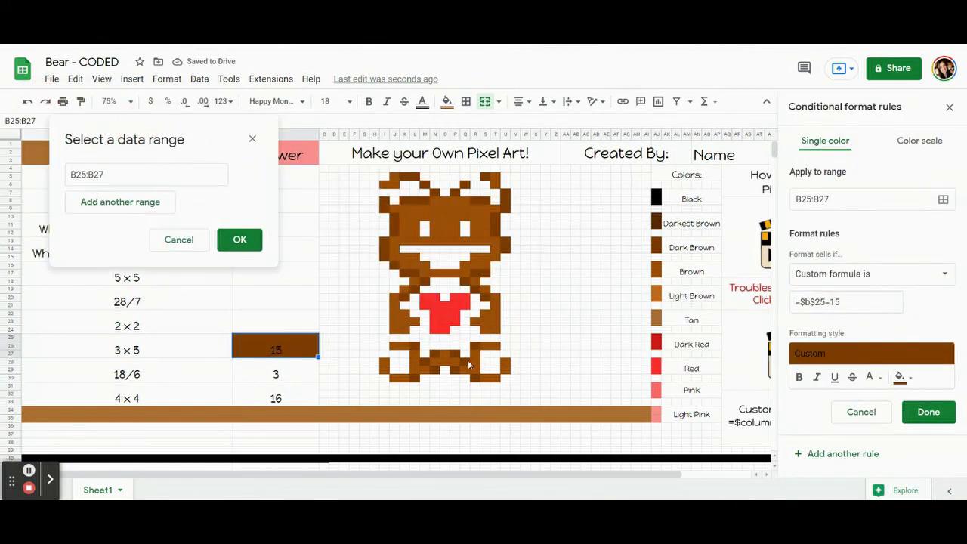
ctrl+click(467, 363)
ctrl+click(476, 348)
ctrl+click(474, 377)
ctrl+click(454, 369)
ctrl+click(455, 353)
ctrl+click(435, 354)
ctrl+click(434, 369)
ctrl+click(425, 361)
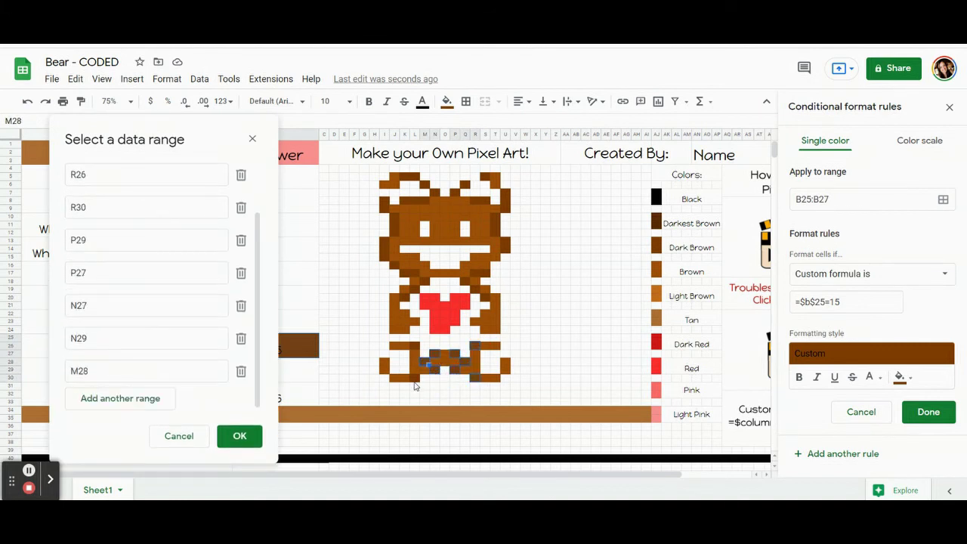
ctrl+click(415, 376)
ctrl+click(415, 344)
- Add K20, L19, M18, S20, R19, Q18, R17:S17, U13:U14 and T10:T12 to the dark-brown range
ctrl+click(405, 298)
ctrl+click(415, 290)
ctrl+click(425, 282)
ctrl+click(483, 297)
ctrl+click(474, 290)
ctrl+click(464, 282)
ctrl+drag(474, 274, 484, 274)
ctrl+drag(505, 243, 504, 250)
ctrl+drag(495, 234, 484, 202)
- Add the head-outline pixels M6, K5:L5, K8:M8 and left-side outline, then save the rule
ctrl+click(485, 179)
ctrl+click(465, 186)
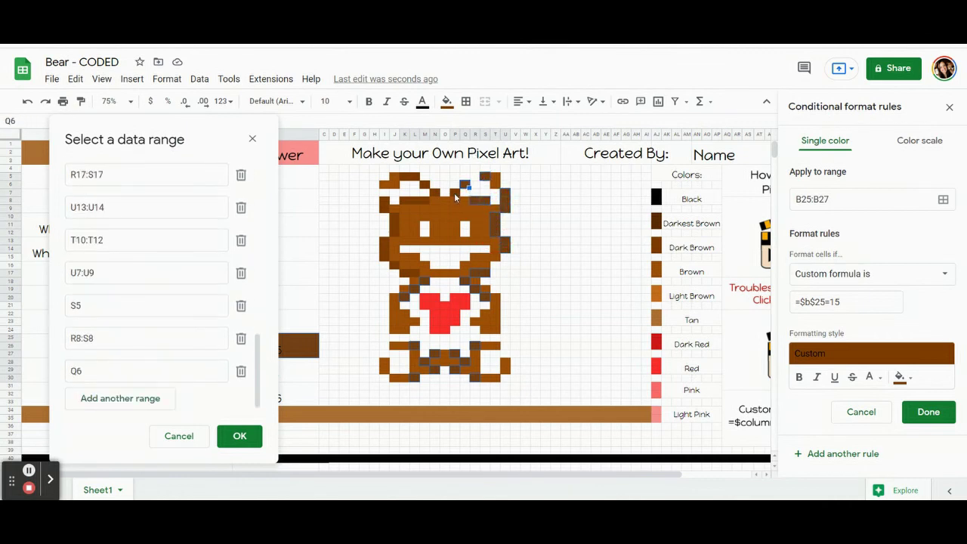
ctrl+click(455, 194)
ctrl+click(432, 192)
ctrl+click(424, 185)
ctrl+drag(403, 178, 413, 178)
ctrl+drag(424, 202, 414, 273)
ctrl+click(393, 265)
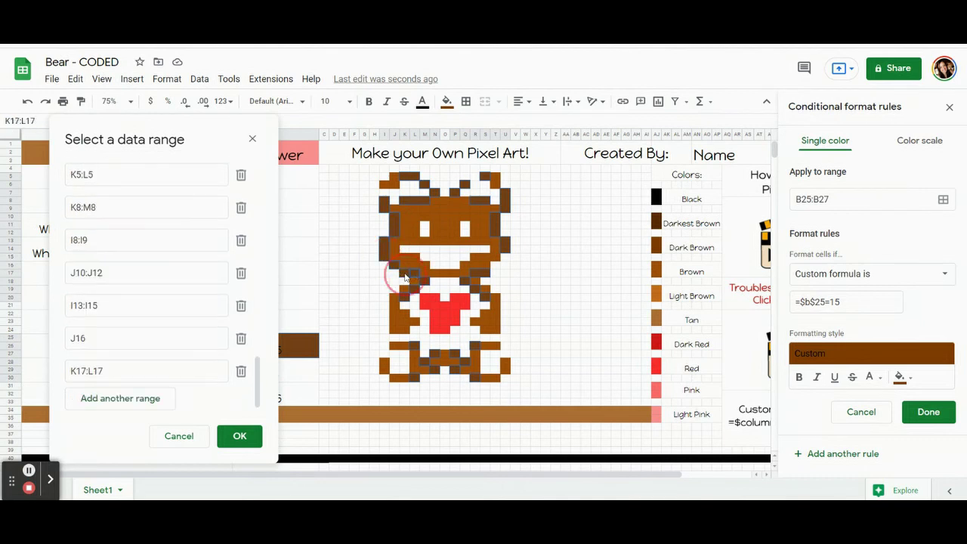
click(239, 436)
click(929, 412)
- Clear the 3×5 test answer 15
click(446, 102)
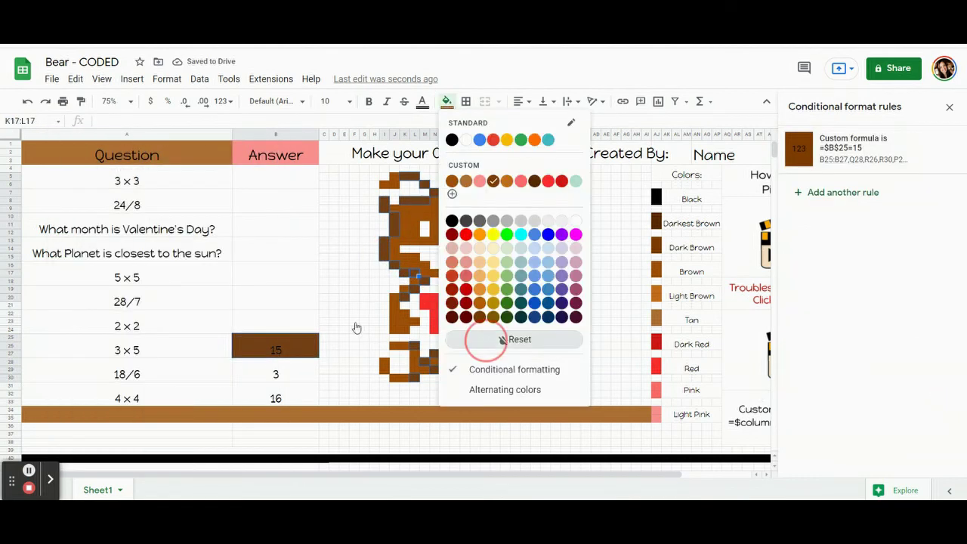
click(355, 329)
click(287, 338)
key(Delete)
- Check the bear's pixel colour, then start a custom formula rule =$B$28=3 on the 18/6 answer
click(415, 209)
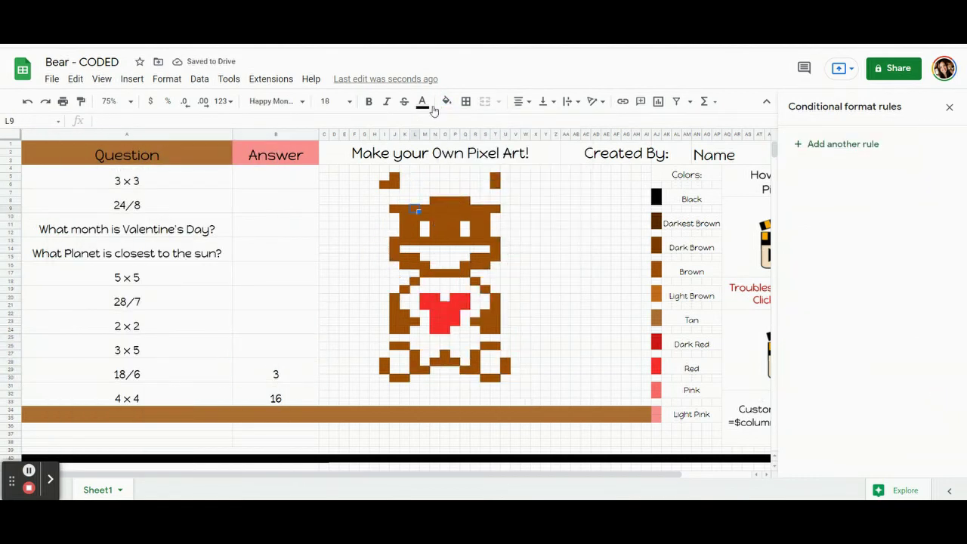
click(446, 102)
click(302, 367)
click(837, 143)
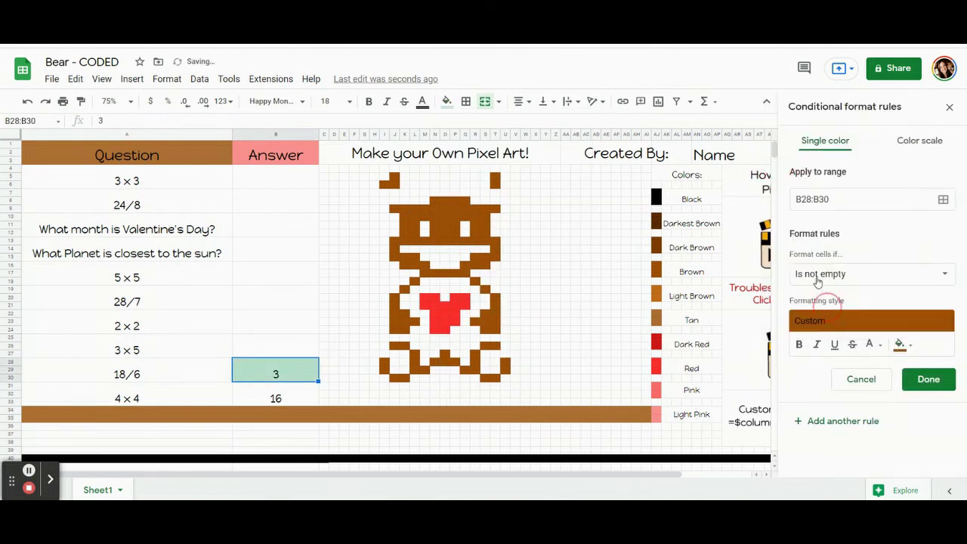
click(861, 274)
scroll(838, 423, down, 5)
click(832, 480)
text(=$b$)
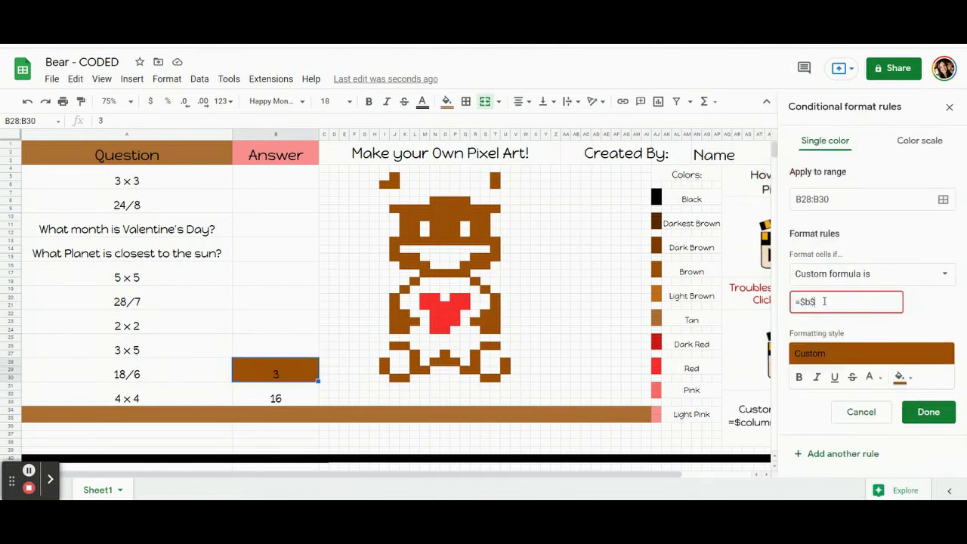
text(28=3)
- Add the bear's foot and lower body outline pixels to the rule's ranges
click(943, 200)
drag(497, 199, 212, 179)
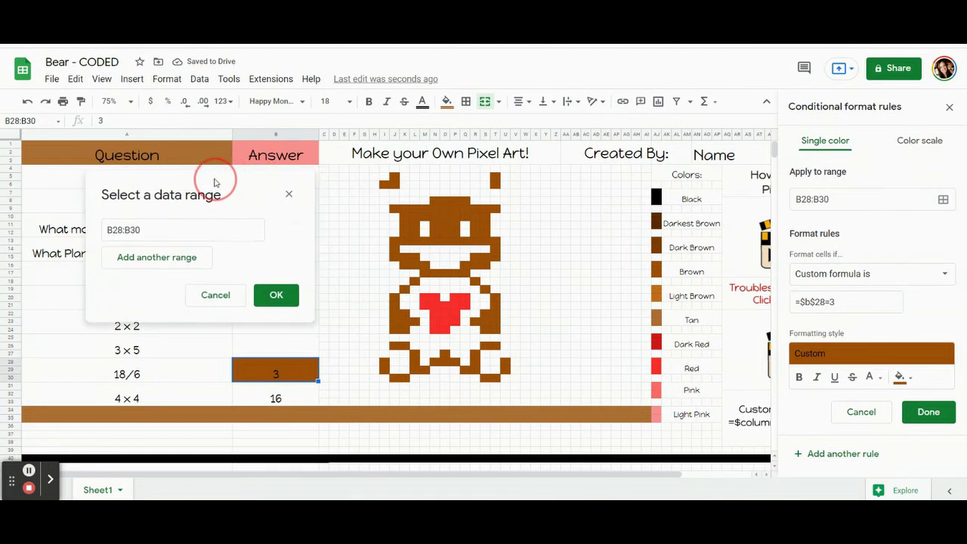
drag(384, 362, 403, 346)
drag(414, 354, 492, 306)
ctrl+click(423, 370)
ctrl+click(442, 354)
ctrl+click(462, 371)
ctrl+click(472, 321)
ctrl+click(482, 291)
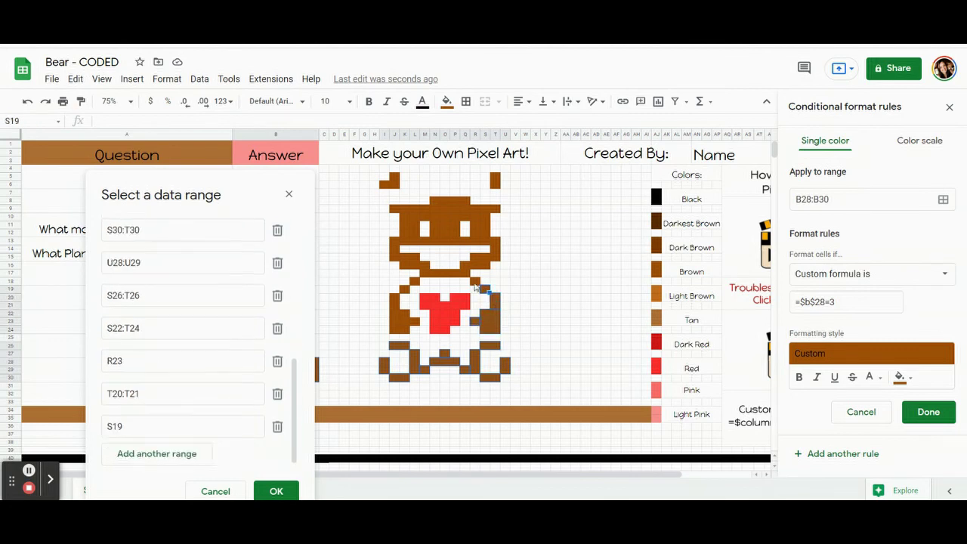
ctrl+click(472, 282)
ctrl+click(413, 281)
- Add body block J22:K24, cheeks K15:L16 and R15:S16, mouth M17:Q17 and head rows K13:S13, K9:L11, J9
ctrl+click(405, 292)
ctrl+click(413, 322)
drag(394, 298, 404, 331)
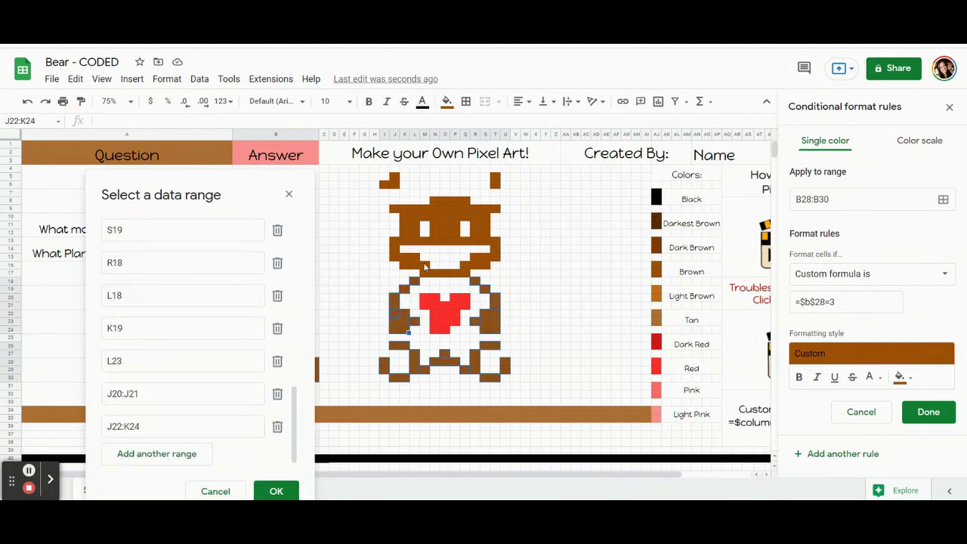
ctrl+click(423, 265)
ctrl+click(464, 265)
drag(474, 264, 484, 258)
drag(404, 257, 464, 274)
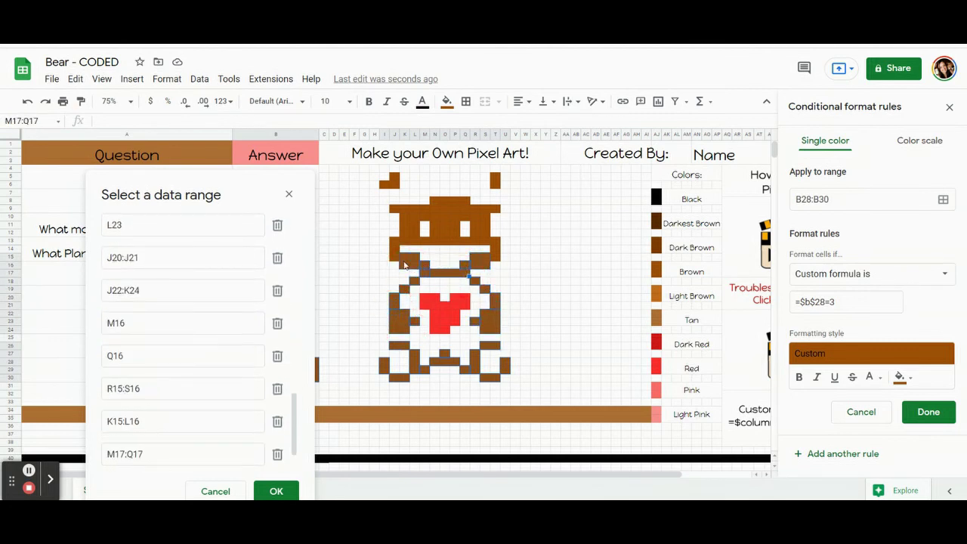
drag(393, 241, 394, 257)
drag(492, 241, 492, 258)
drag(403, 242, 484, 242)
drag(404, 210, 456, 234)
ctrl+click(398, 211)
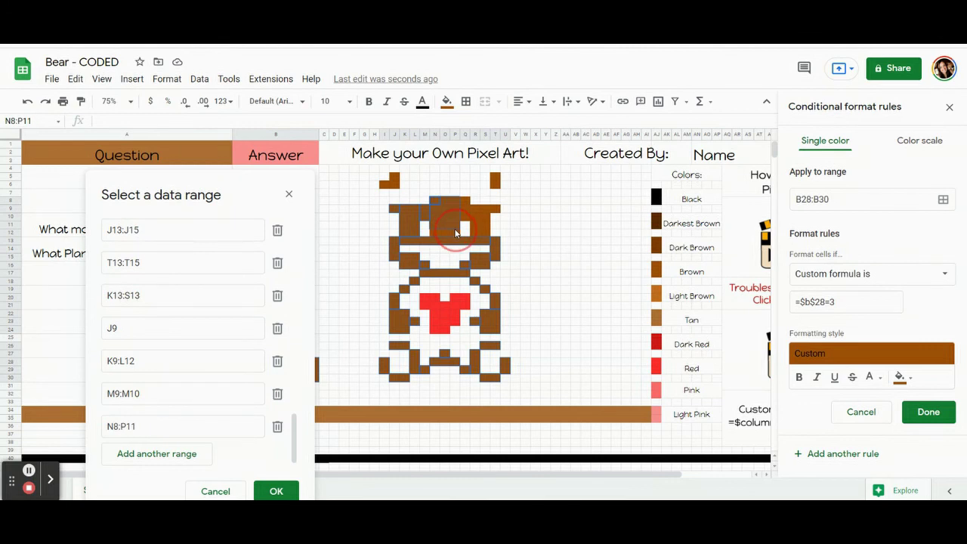
- Add head cells Q8:Q10, ears T9 and I6:J6, save the brown rule, and reselect the 18/6 answer
drag(465, 200, 483, 231)
ctrl+click(494, 213)
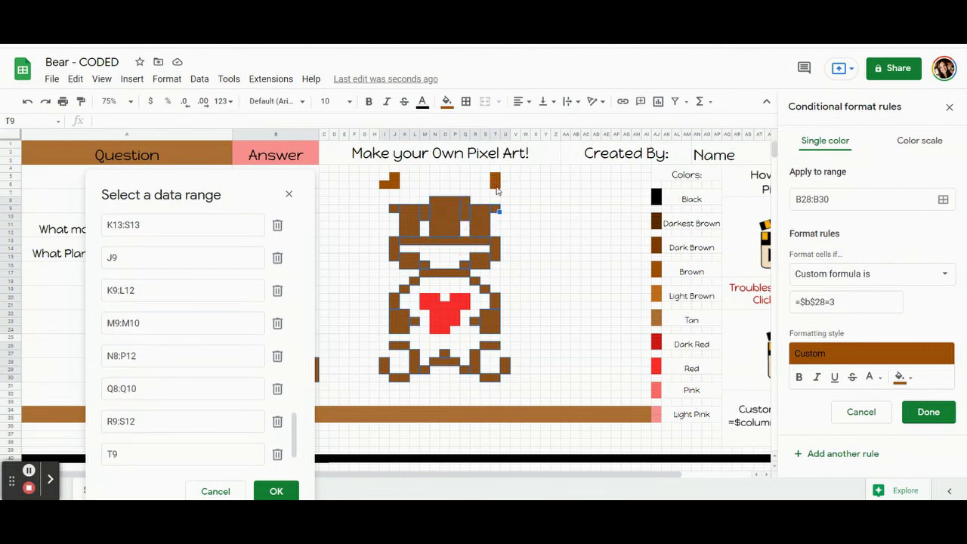
drag(494, 177, 494, 185)
ctrl+click(394, 181)
drag(397, 186, 386, 185)
click(276, 491)
click(929, 412)
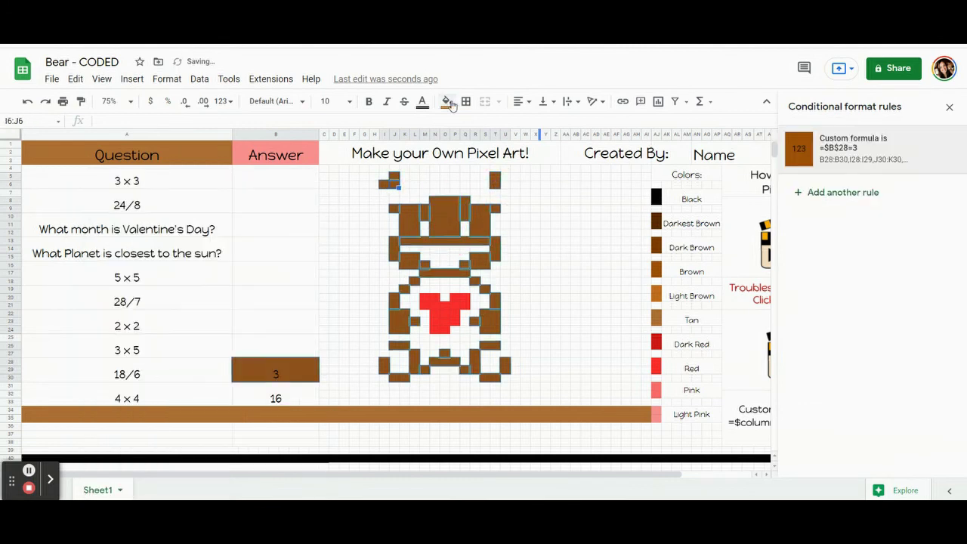
click(447, 102)
click(306, 360)
- Clear the 18/6 answer and start a red-fill rule for the 4×4 answer cells B31:B33
key(Delete)
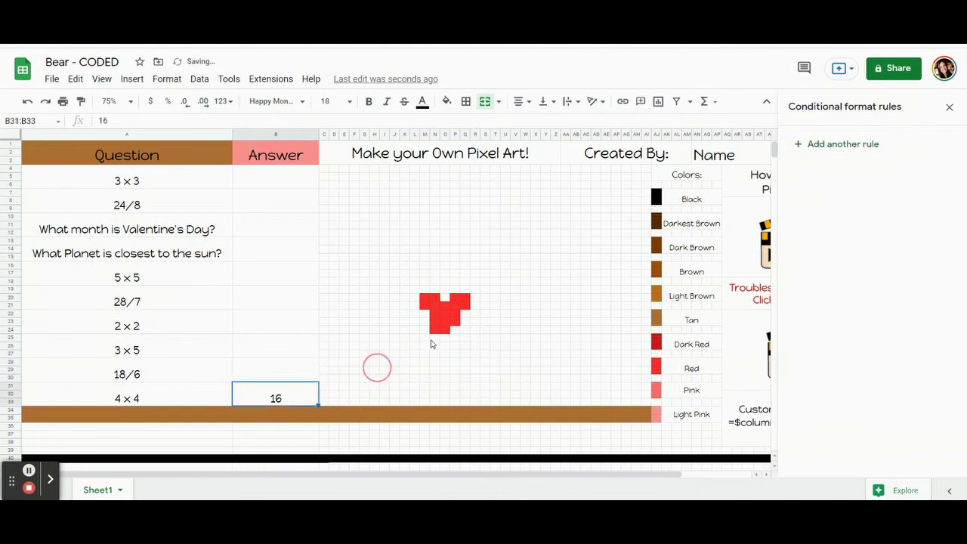
click(445, 315)
click(447, 101)
click(276, 398)
click(841, 144)
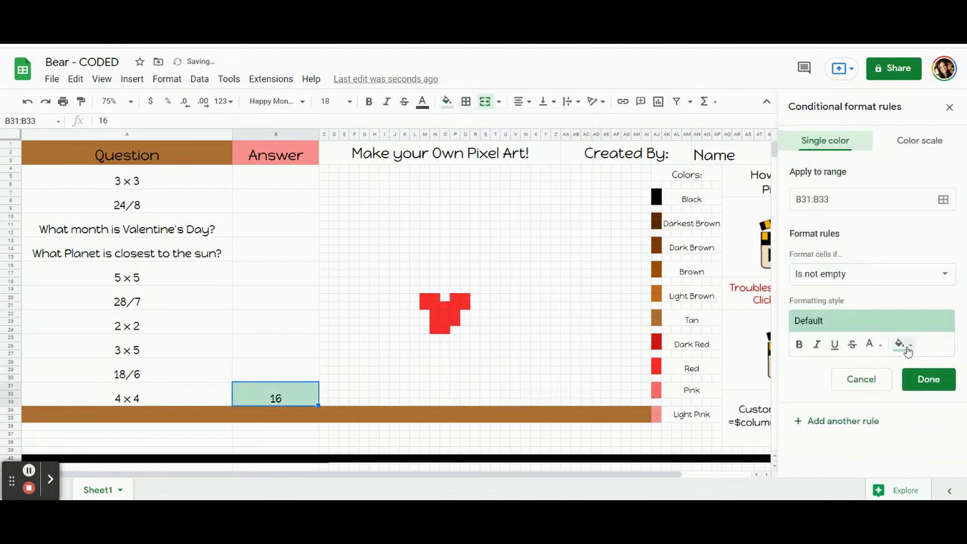
click(900, 344)
click(875, 163)
- Set the custom formula =$b$31=16, add the heart pixel ranges, and save the rule
click(838, 274)
click(831, 487)
click(820, 301)
text(=)
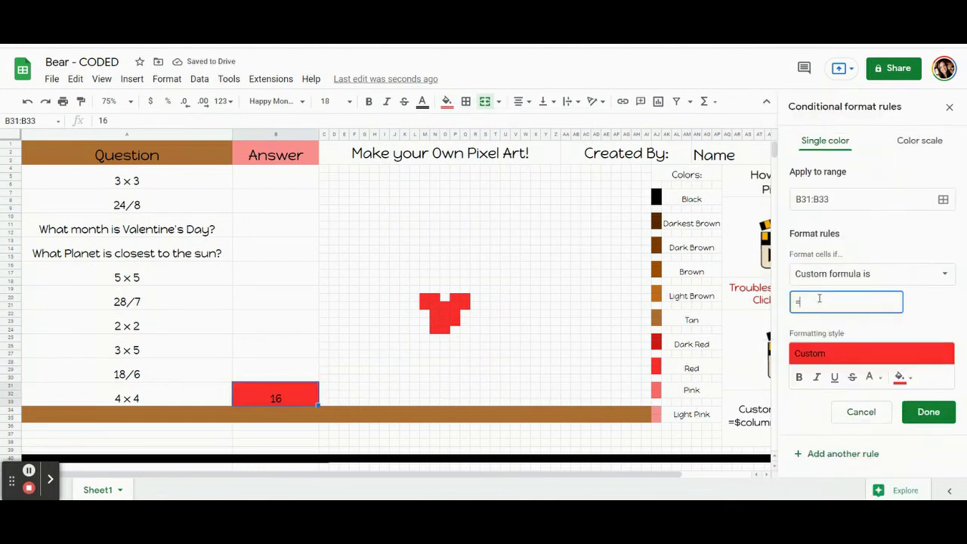
text($b$31=16)
click(943, 198)
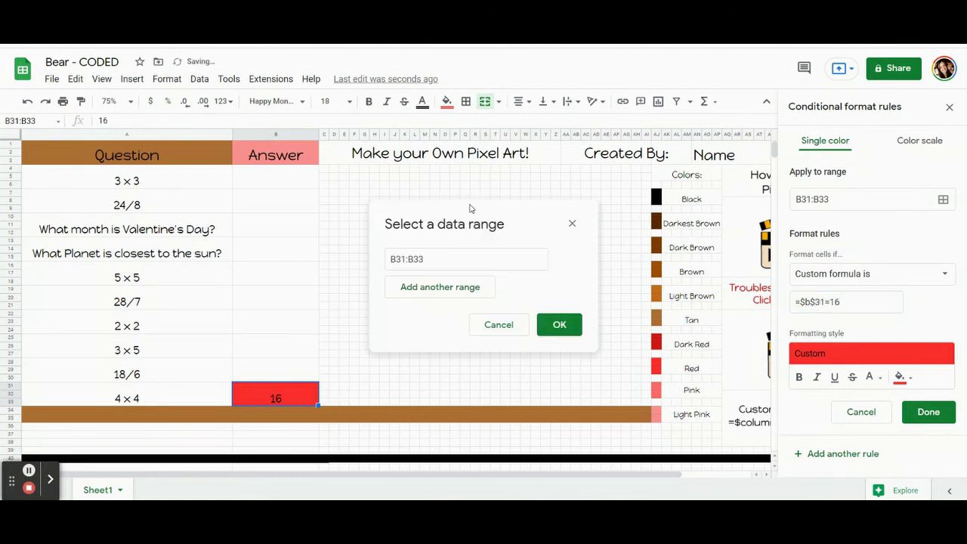
drag(475, 222, 146, 142)
drag(425, 298, 437, 306)
drag(437, 314, 468, 298)
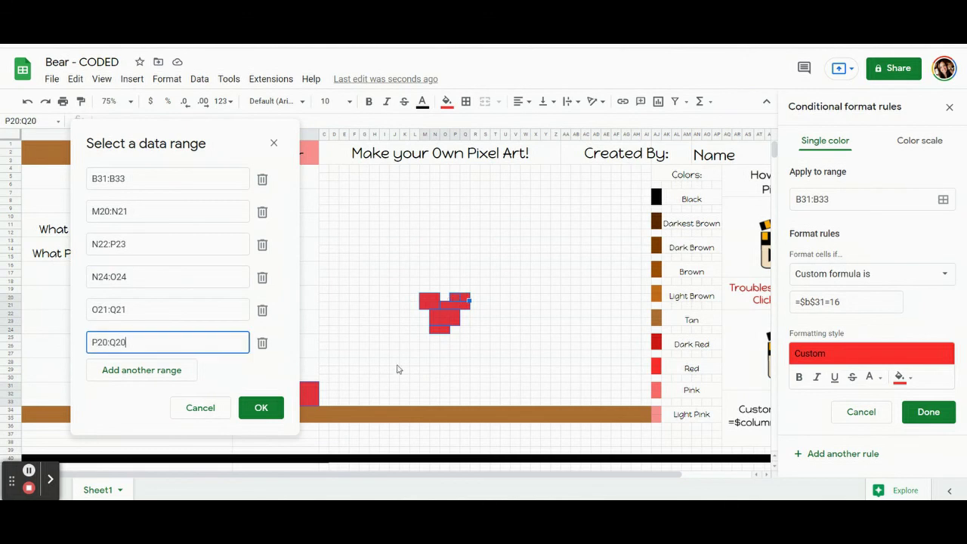
click(261, 407)
click(929, 412)
click(182, 416)
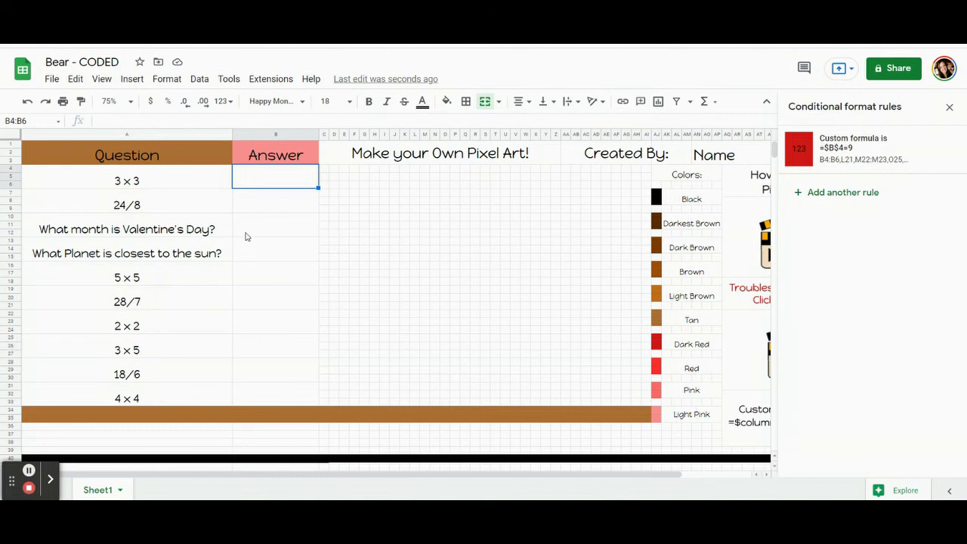
- Review the rules for the 24/8, February, planet, 5×5, 28/7, 2×2, 18/6 and 4×4 answers
click(255, 202)
click(260, 234)
click(257, 250)
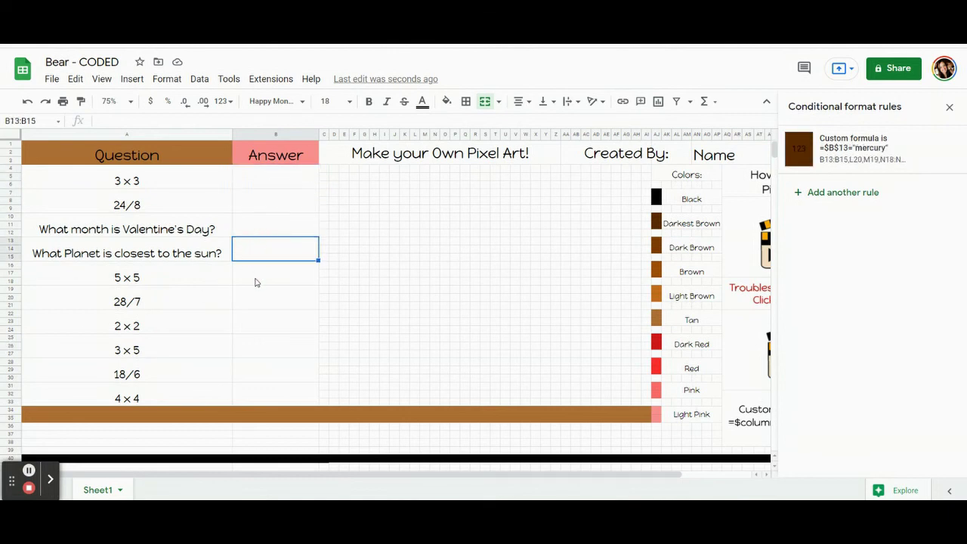
click(259, 279)
click(261, 300)
click(264, 327)
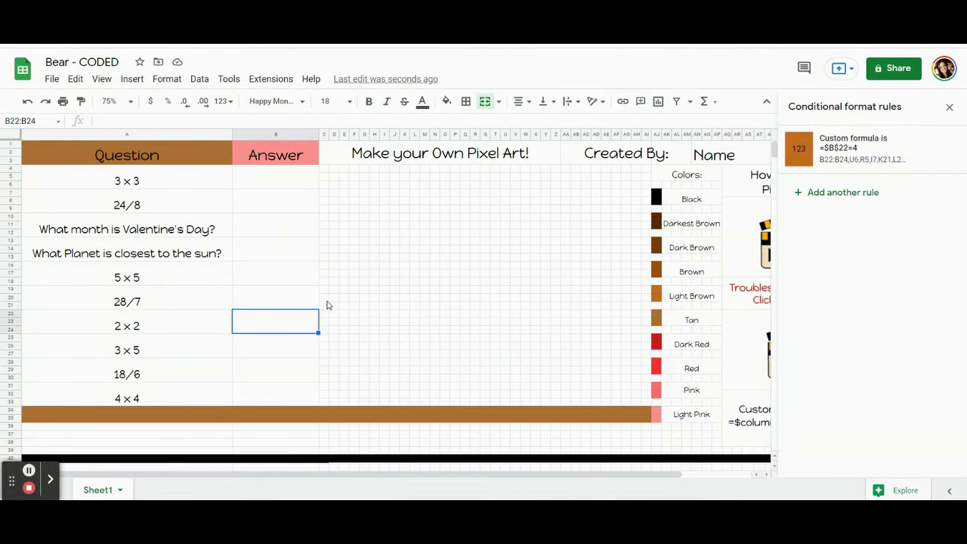
click(268, 374)
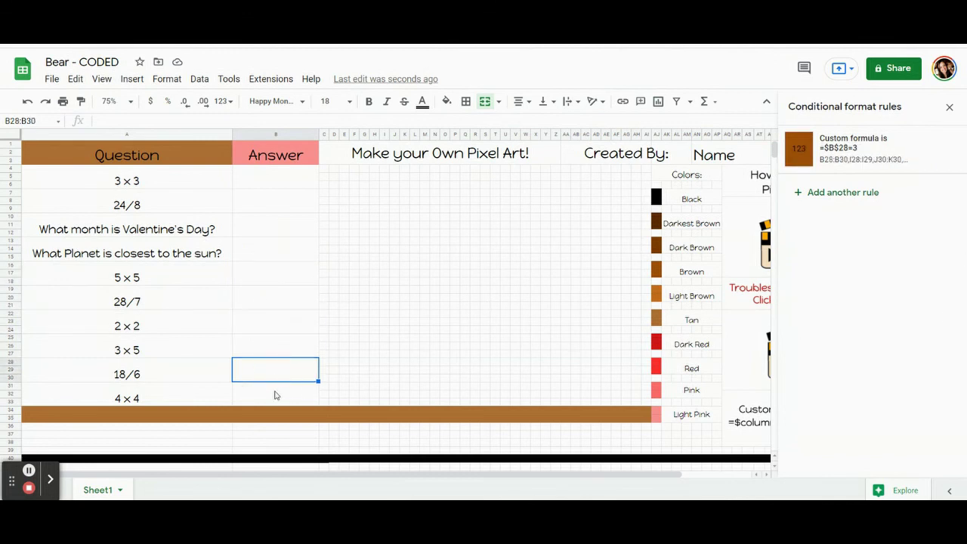
click(274, 394)
- Close the rules panel and enter the first answers 9, 3, February and Mercury
click(950, 107)
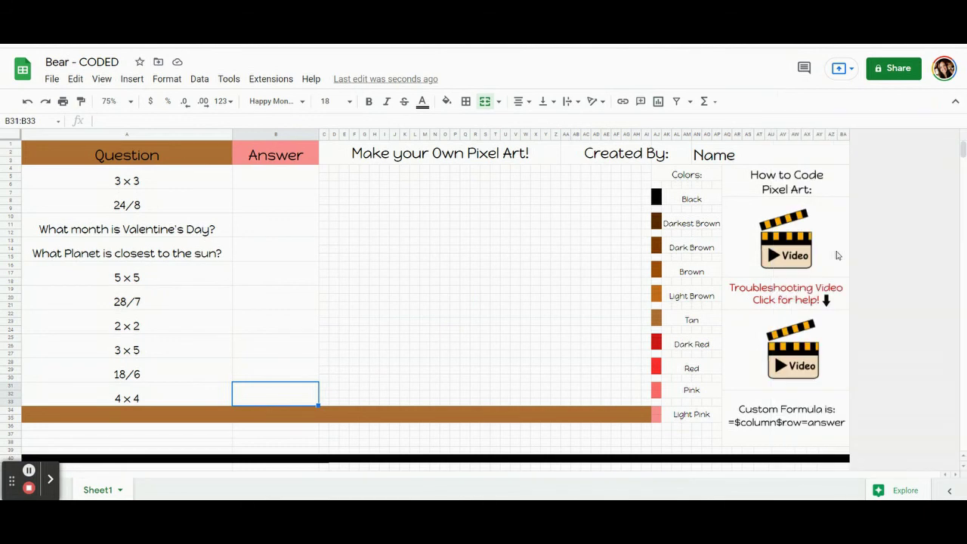
mouse_move(836, 255)
text(9)
key(Return)
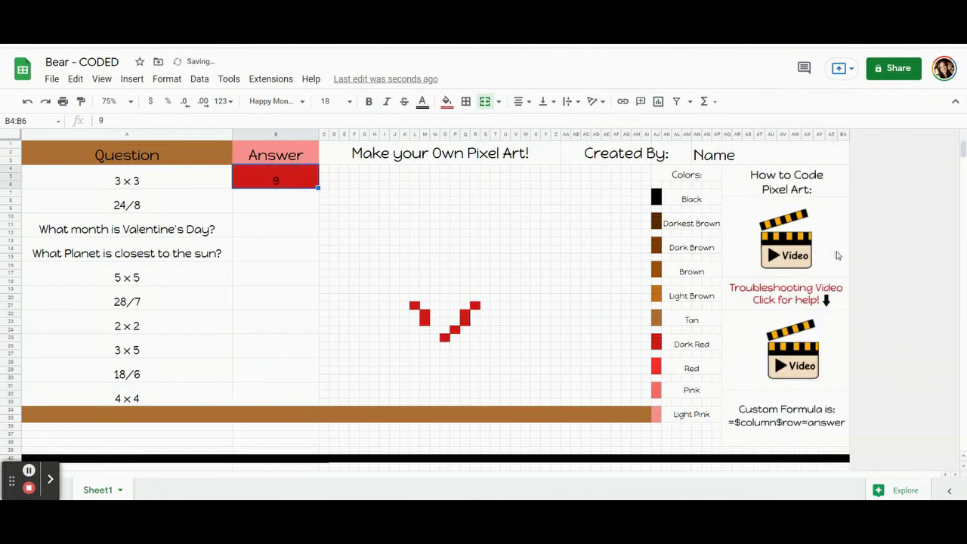
text(3)
key(Return)
text(February)
key(Return)
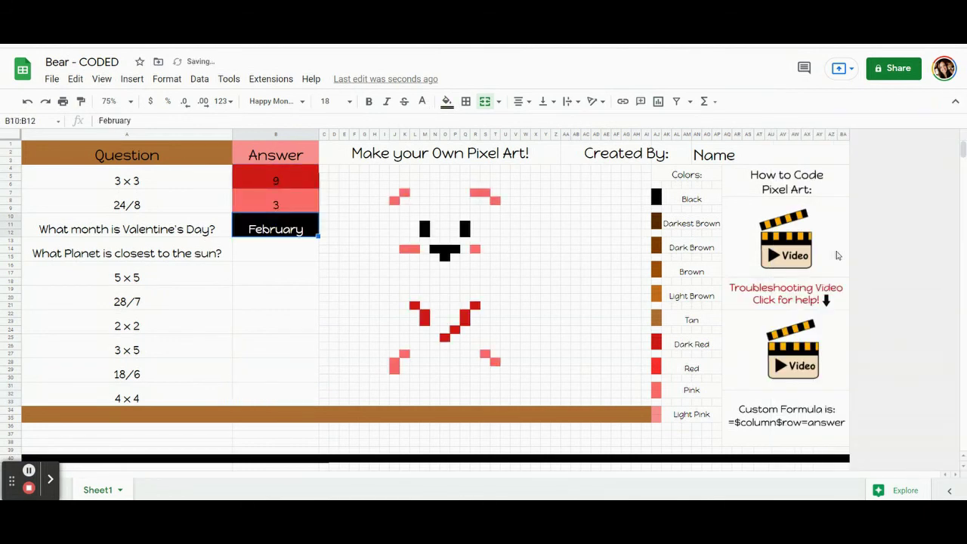
text(Mercury)
key(Return)
- Enter the remaining answers 25, 4, 4, 15, 3 and 16
text(25)
key(Return)
text(4)
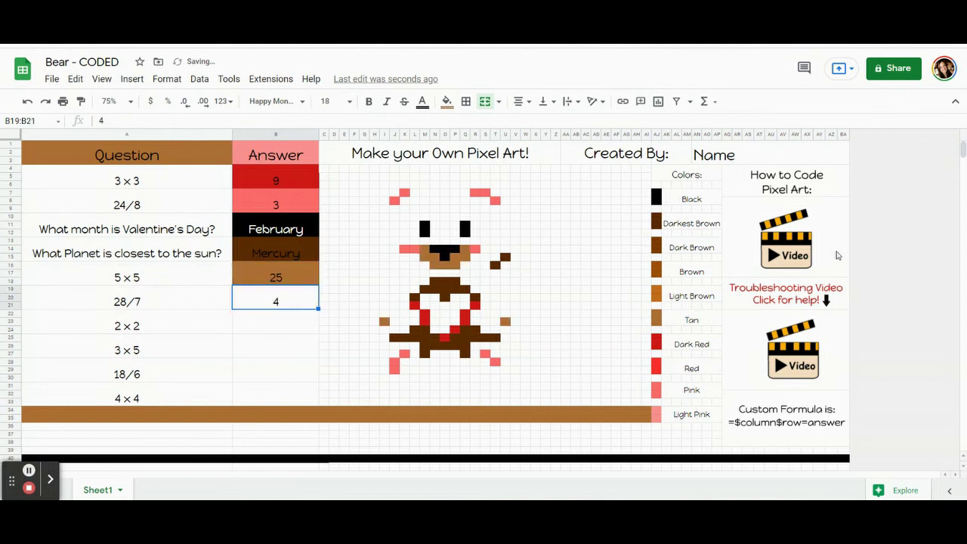
key(Return)
text(4)
key(Return)
text(15)
key(Return)
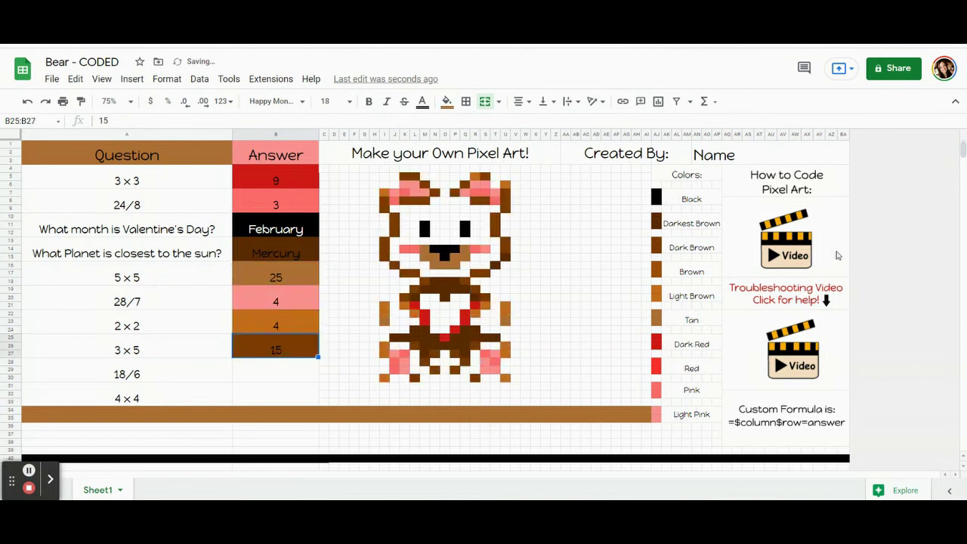
text(3)
key(Return)
key(Return)
text(16)
key(Return)
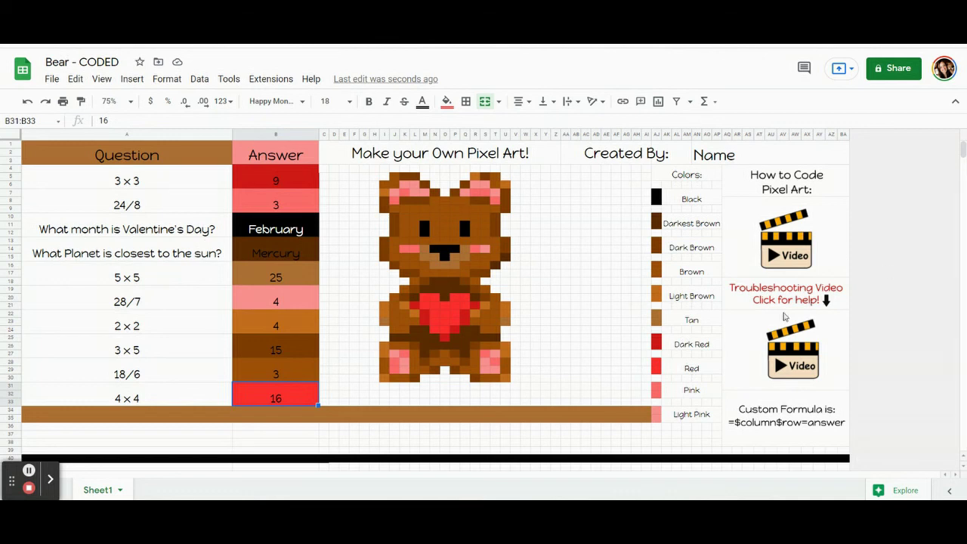
click(734, 327)
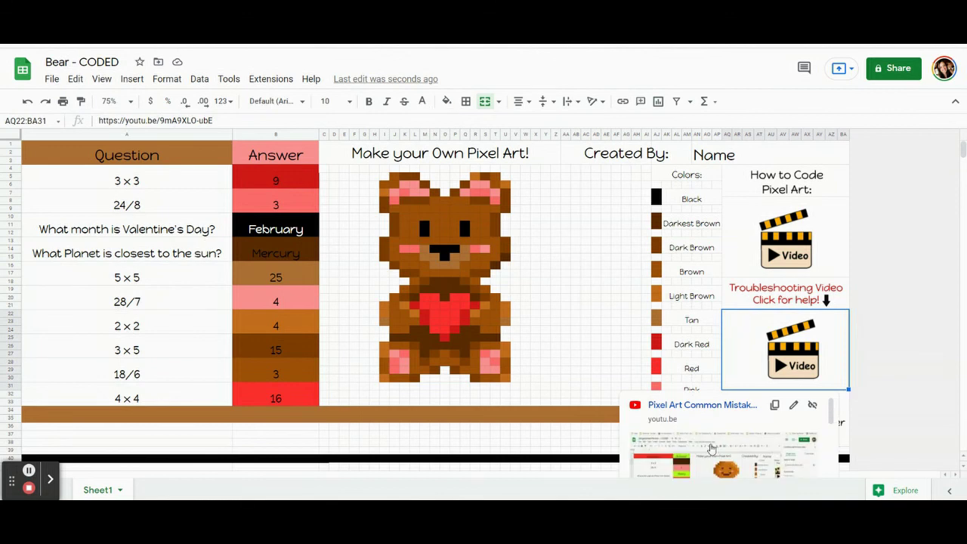
scroll(714, 438, down, 3)
scroll(715, 436, up, 1)
scroll(714, 436, up, 2)
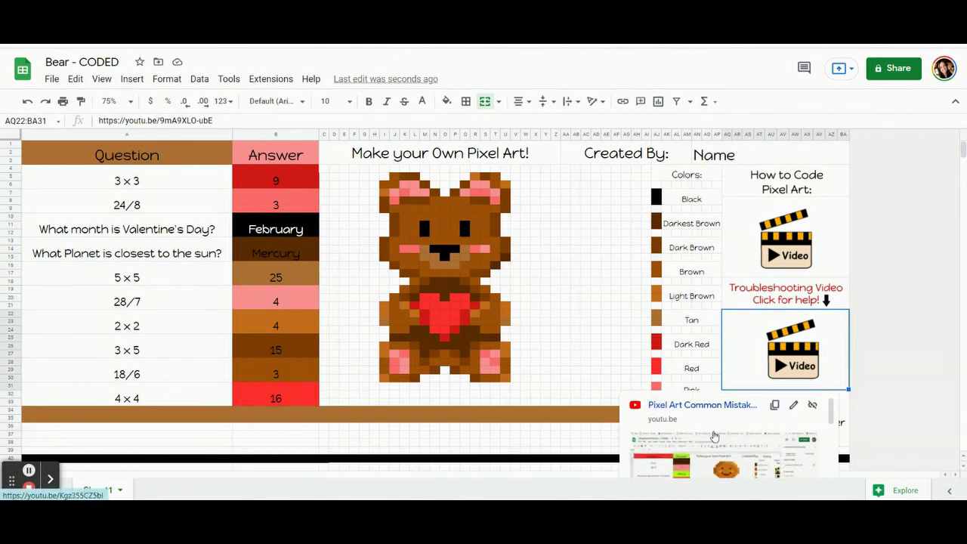
click(516, 281)
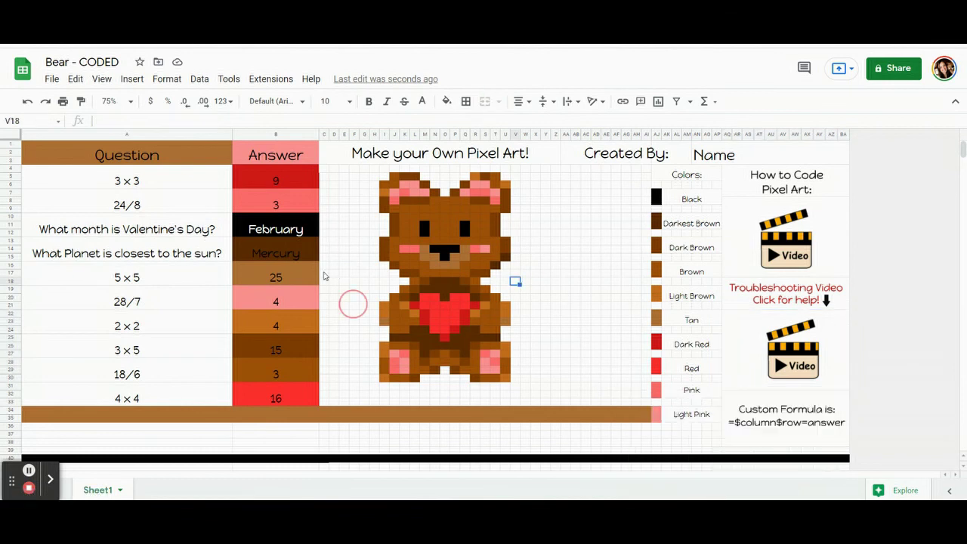
click(258, 229)
click(261, 250)
click(259, 278)
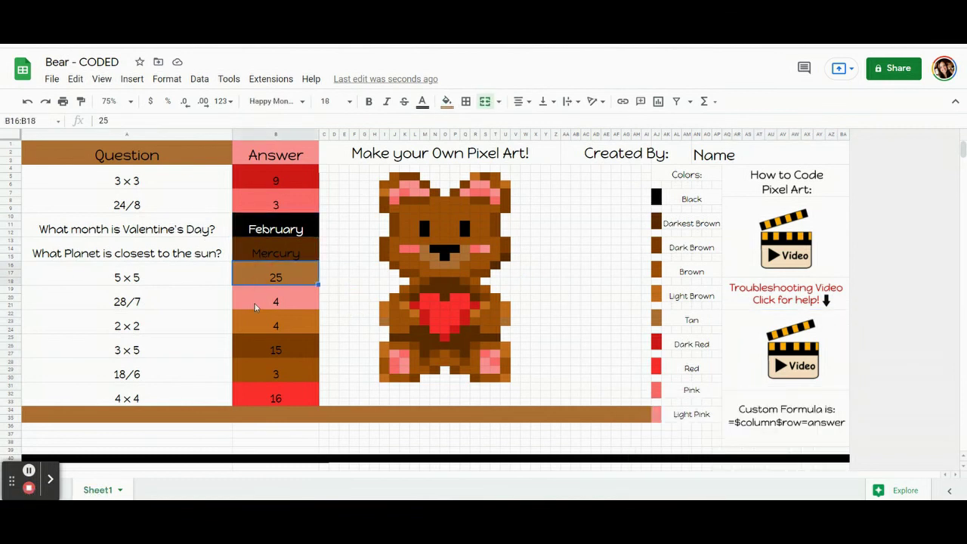